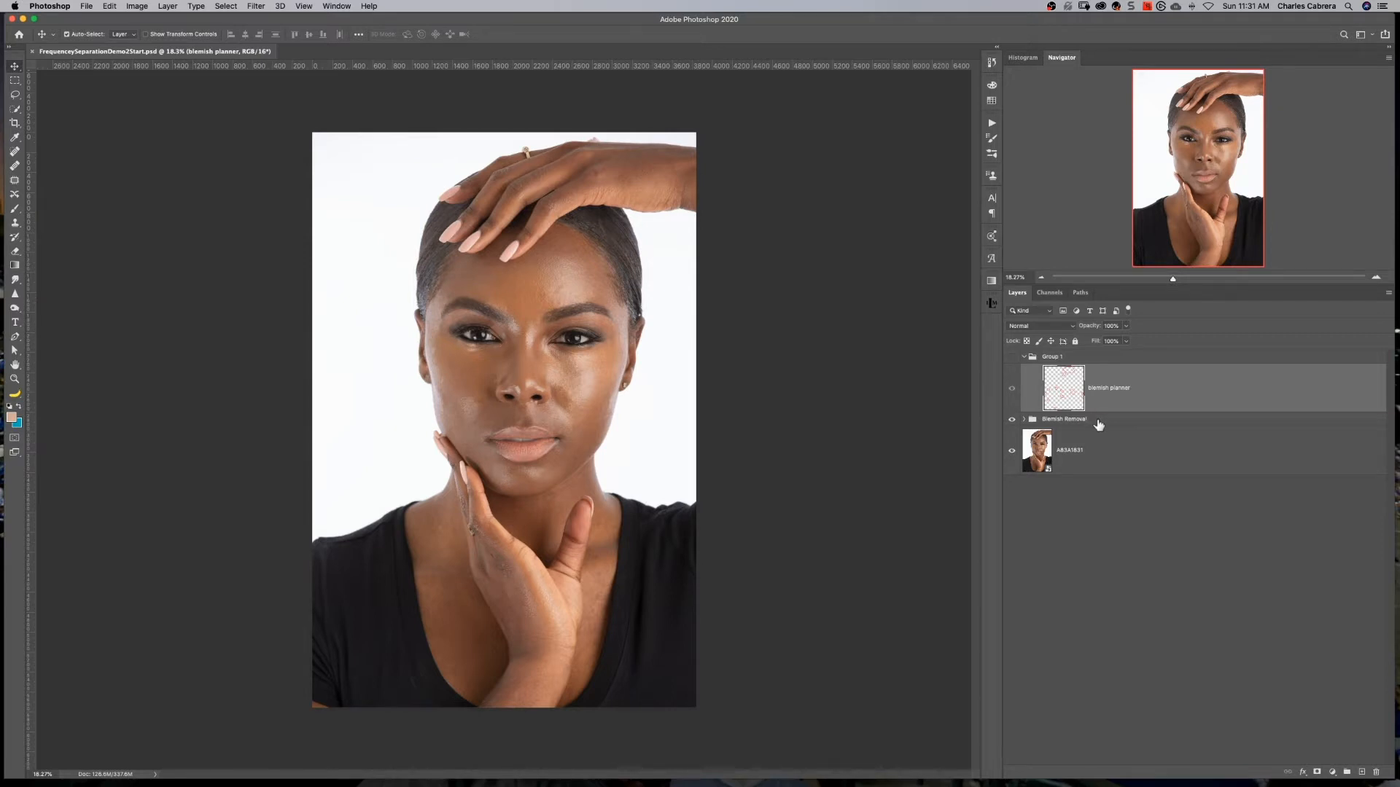
- Select the Blemish Removal group and load the Frequency Separation action set from its .atn file
left_click(1107, 424)
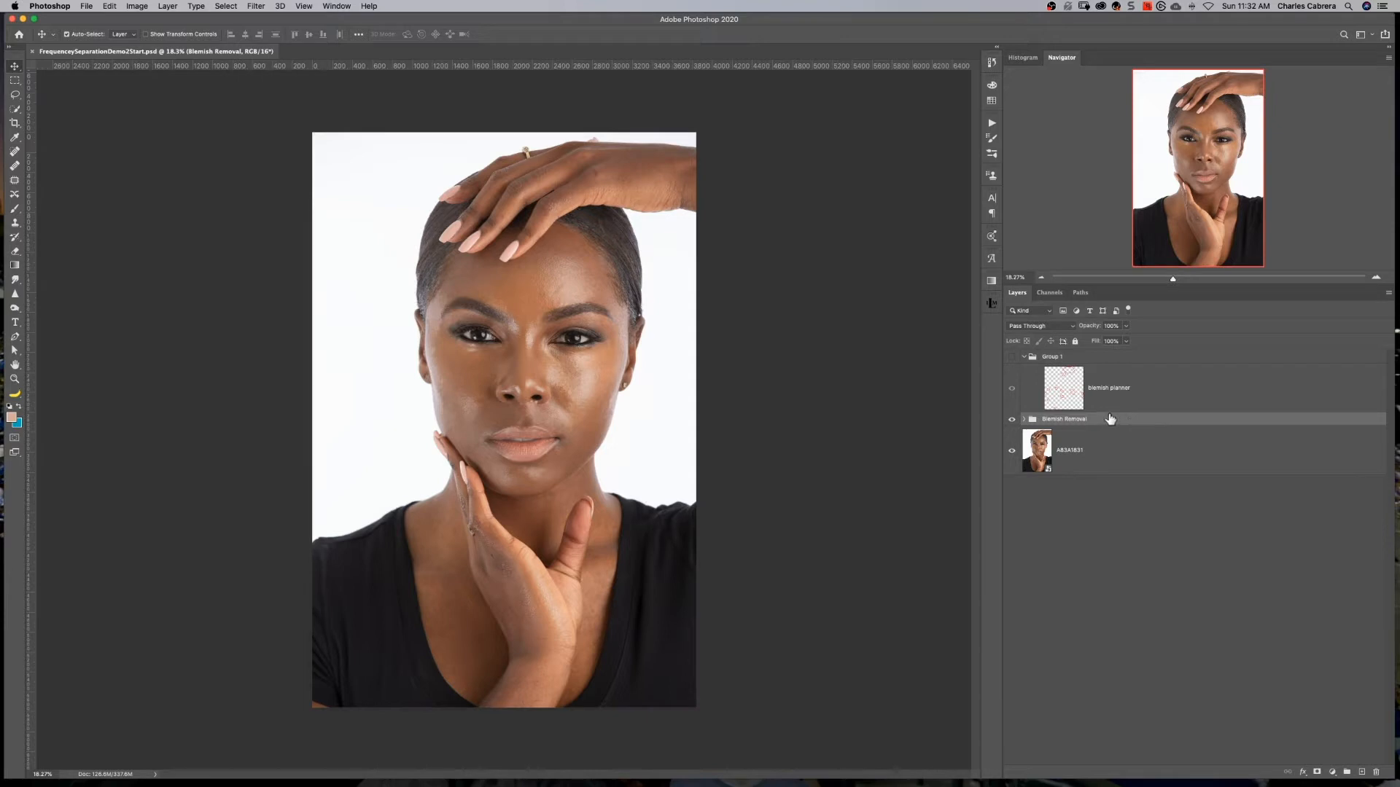
left_click(992, 124)
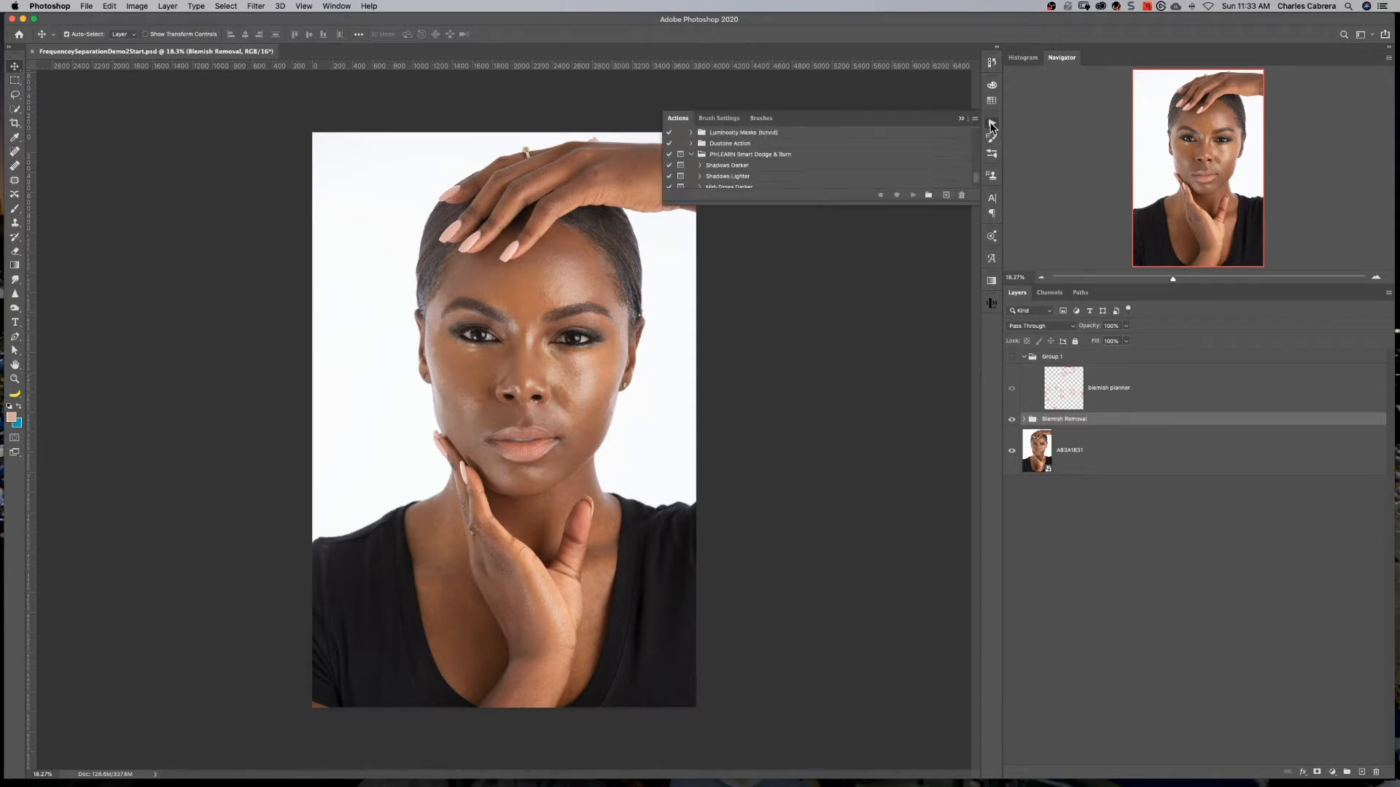
left_click(975, 119)
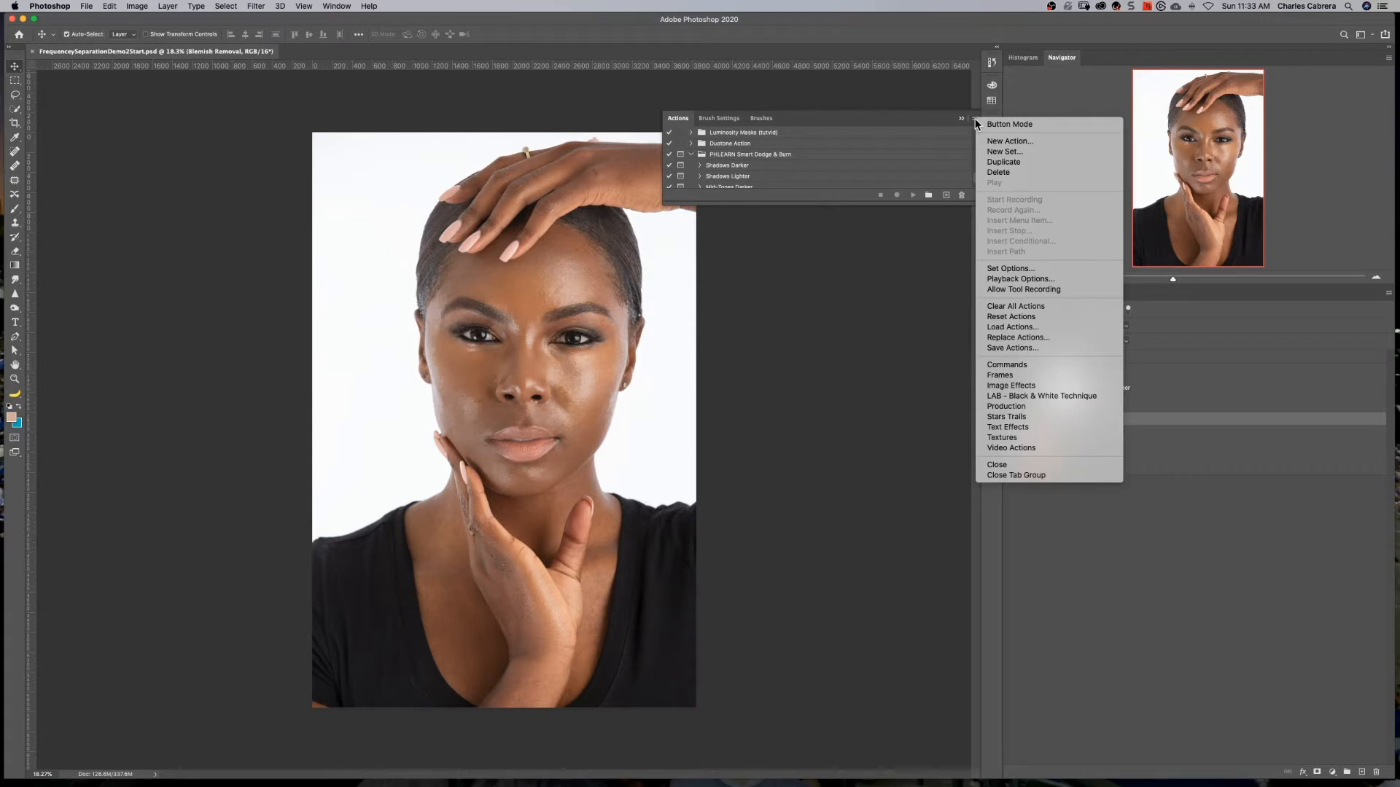
left_click(1017, 327)
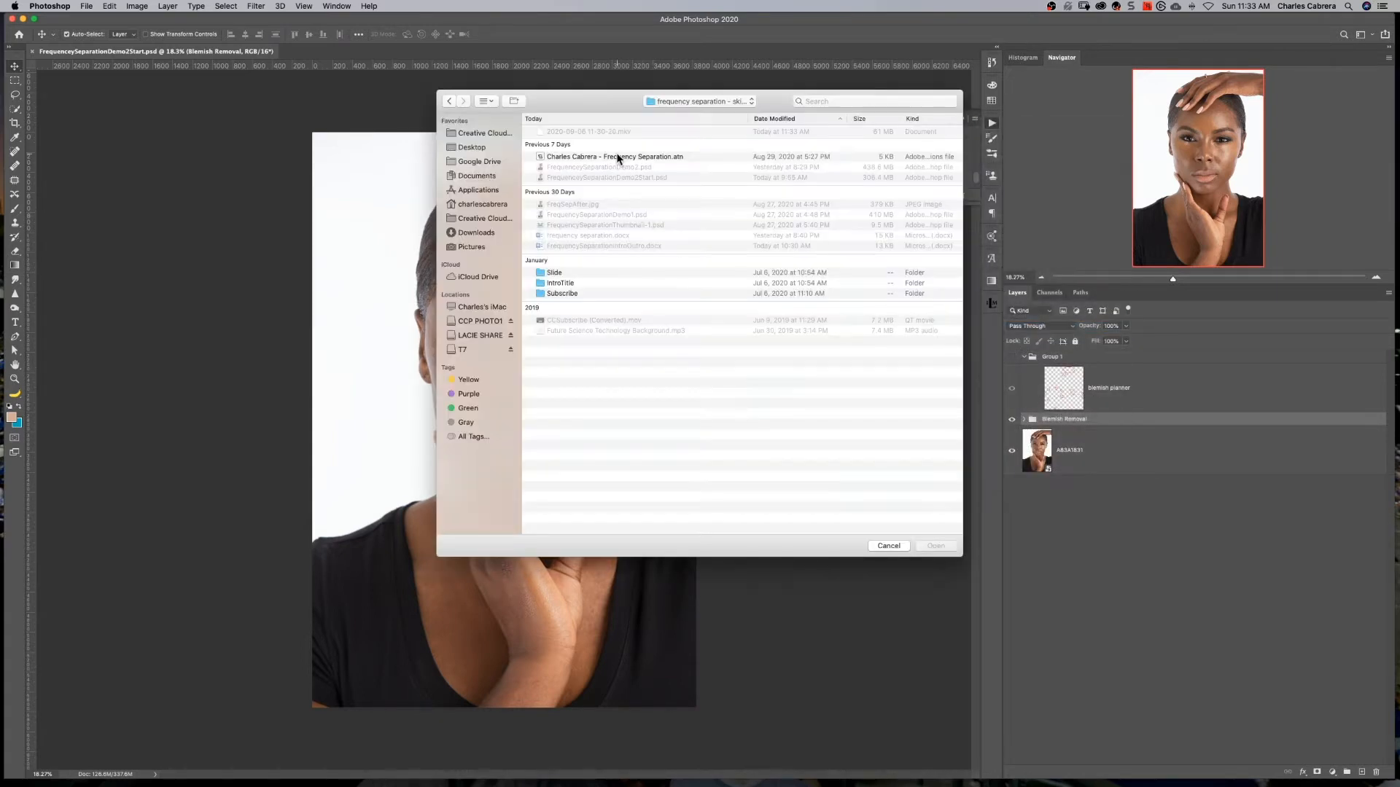
left_click(619, 158)
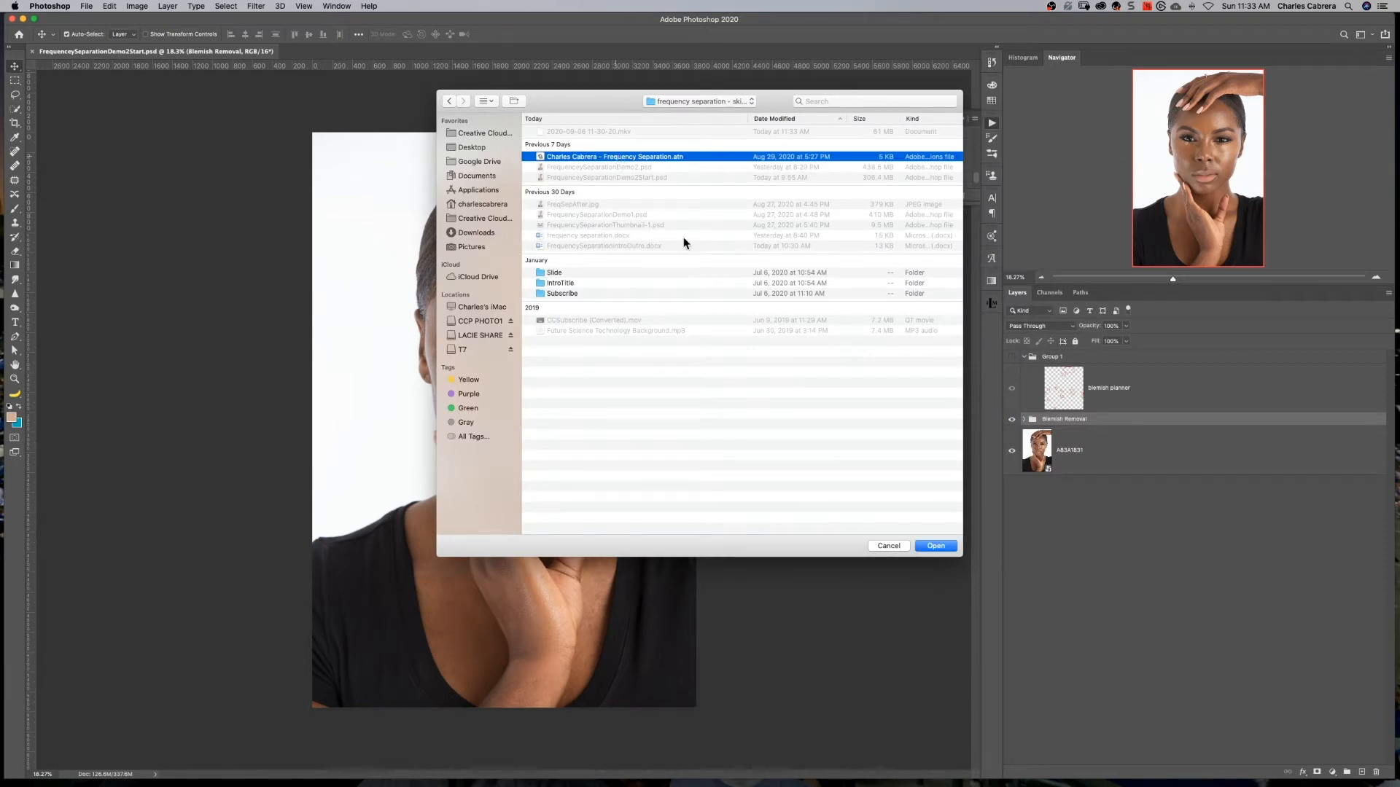
left_click(934, 548)
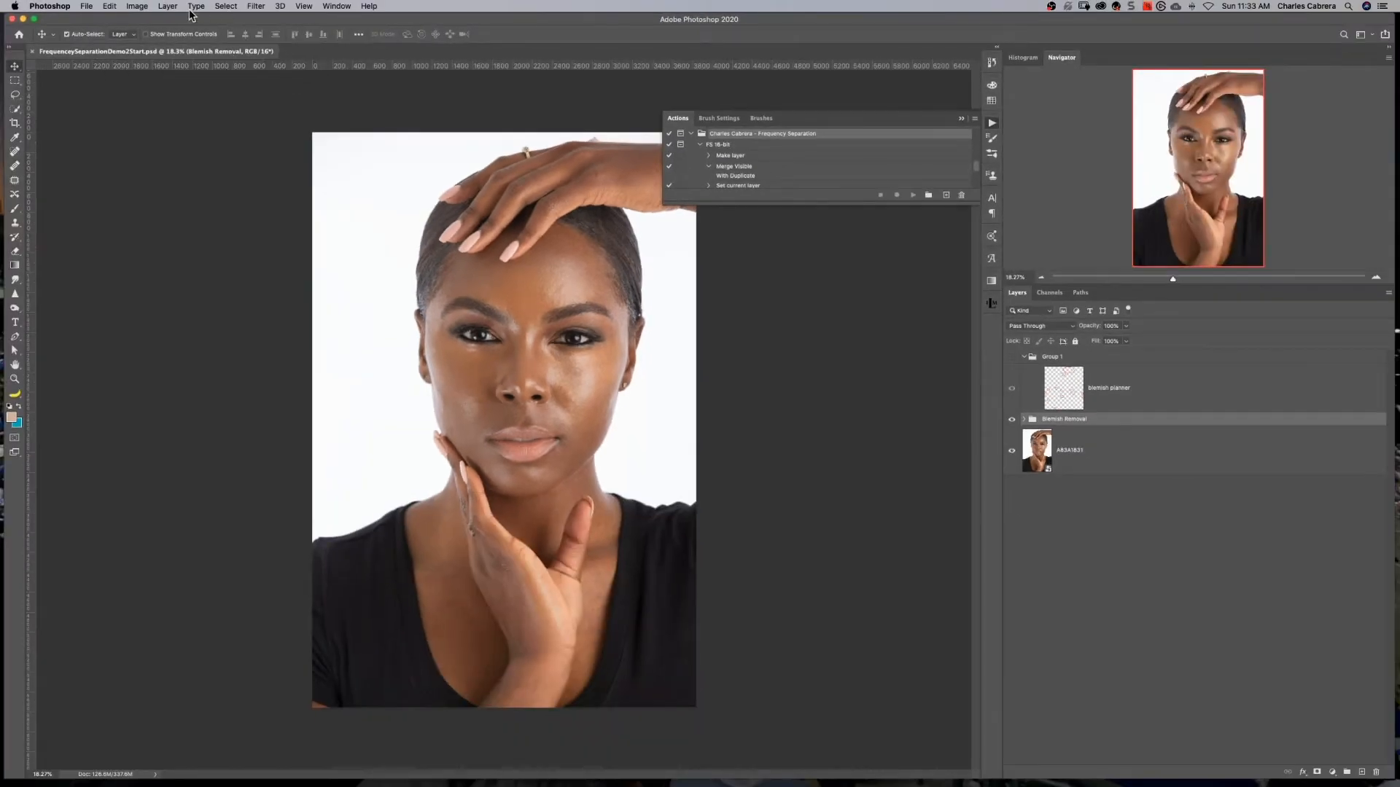
- Check the image's mode options and run the FS 16-bit action from the loaded set
left_click(136, 6)
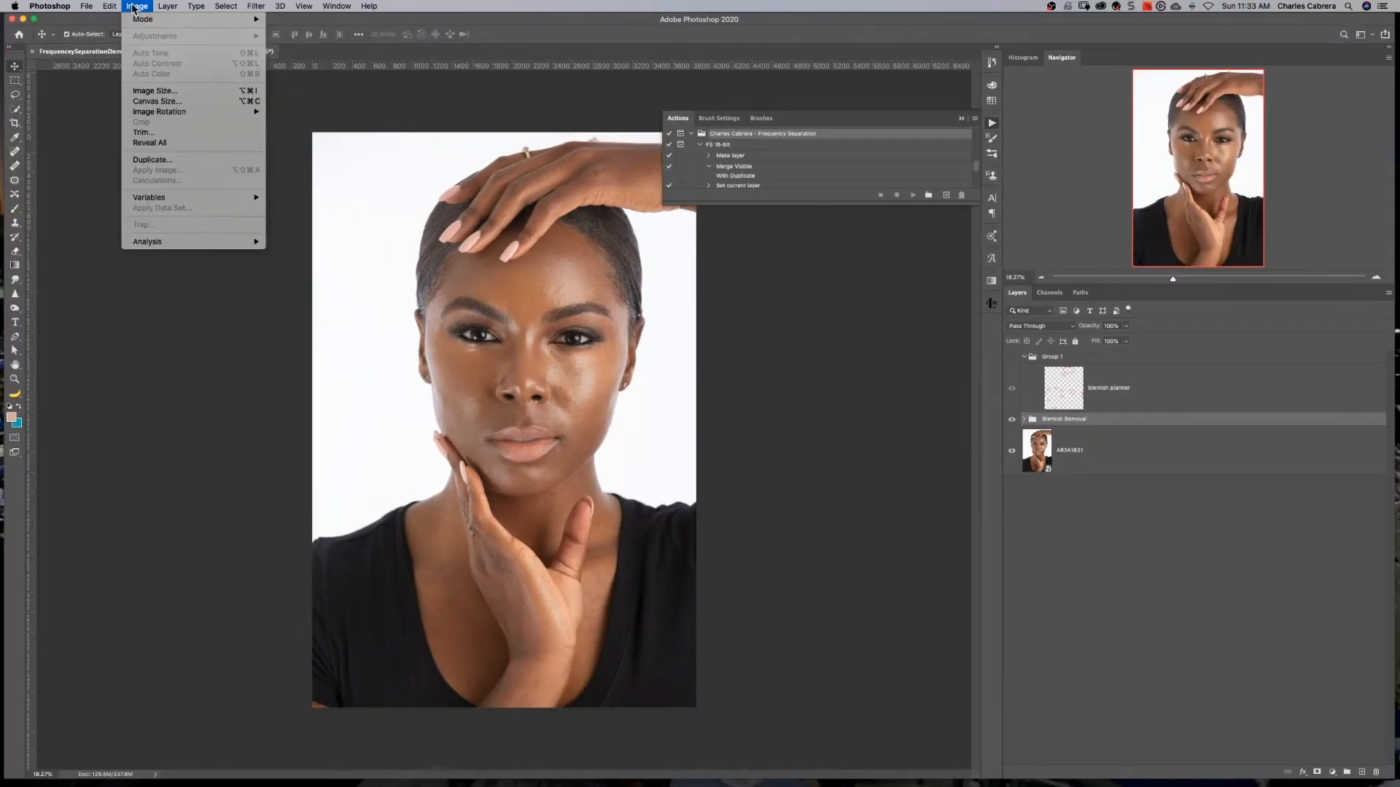
mouse_move(146, 20)
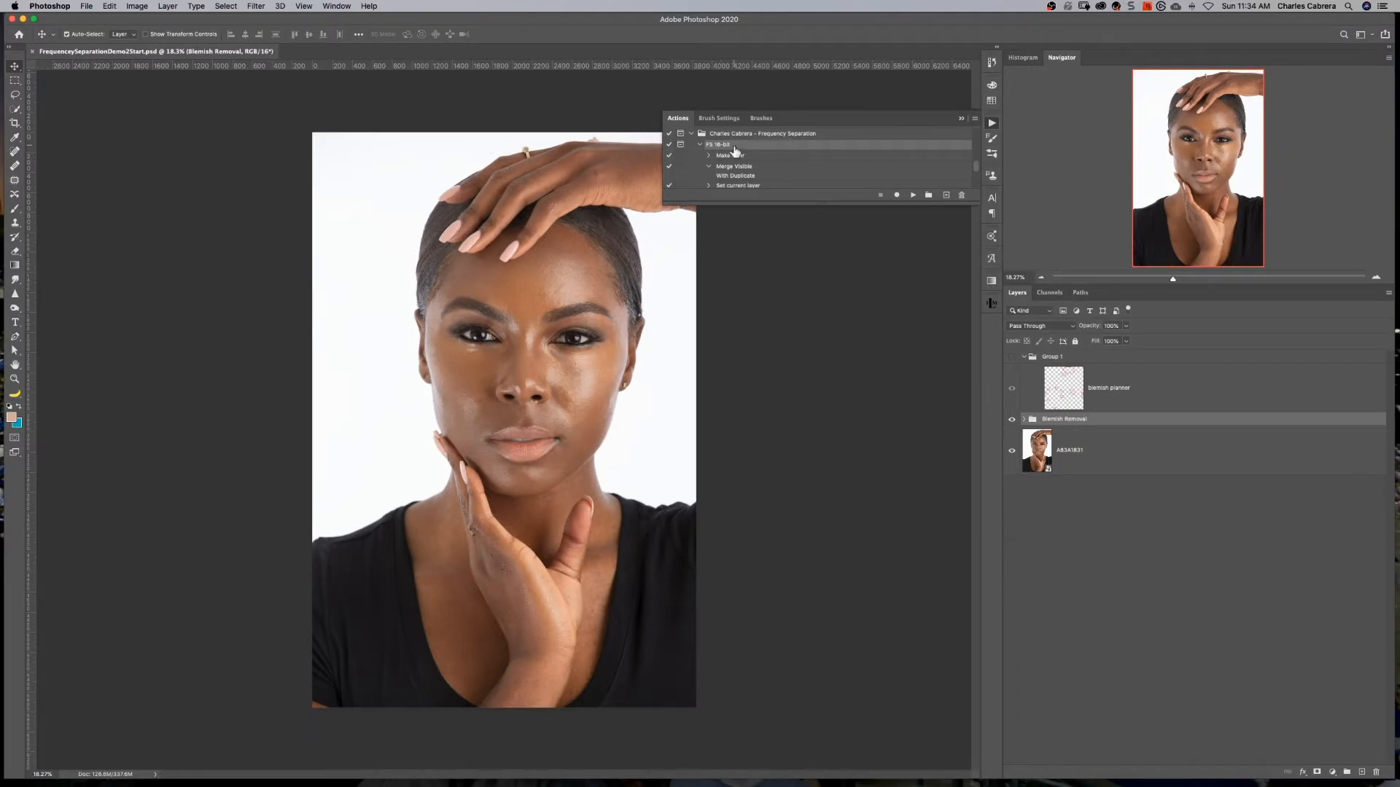
left_click(913, 196)
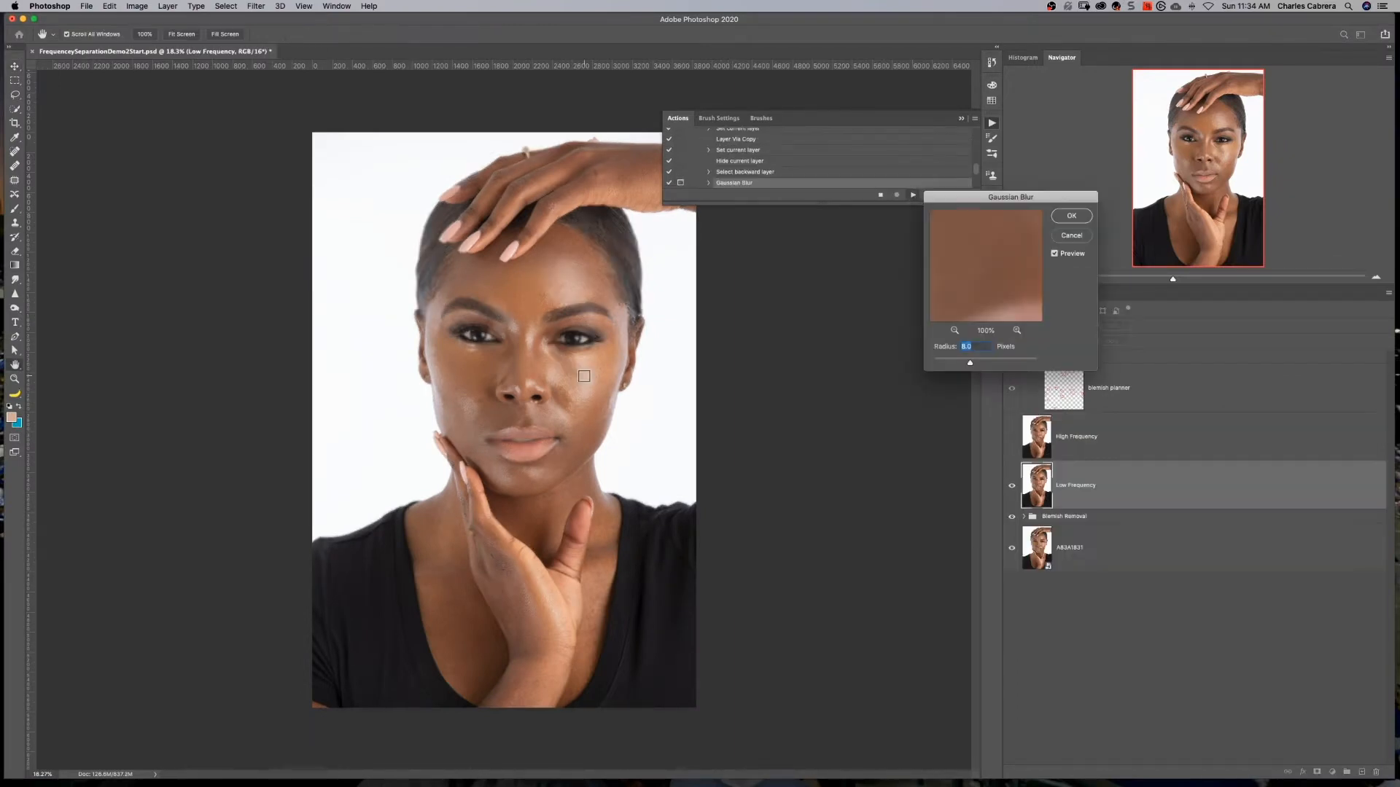
- Set the Gaussian Blur radius for the Low Frequency layer to 30.3 pixels and apply it
left_click(945, 361)
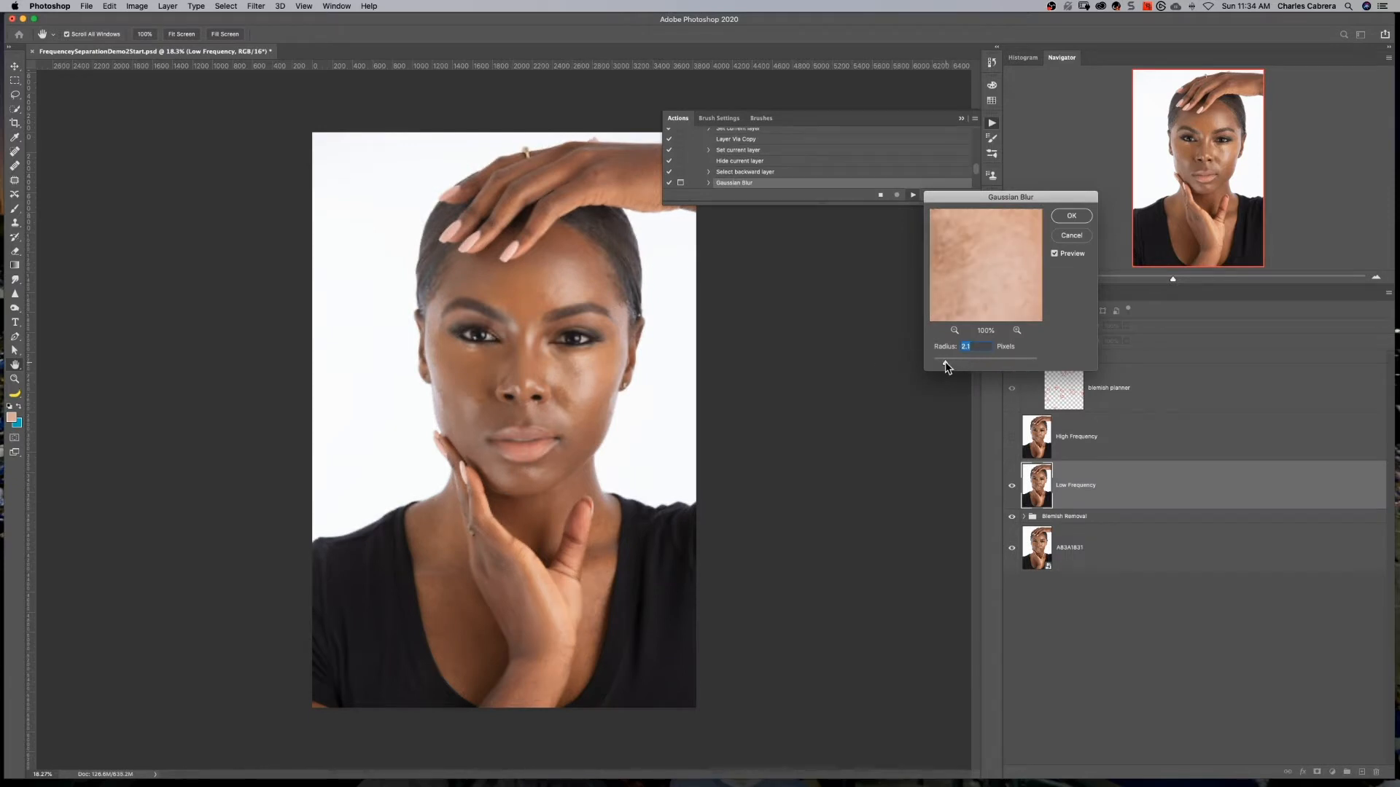
left_click_drag(945, 362, 946, 362)
scroll(946, 363, "up", 5)
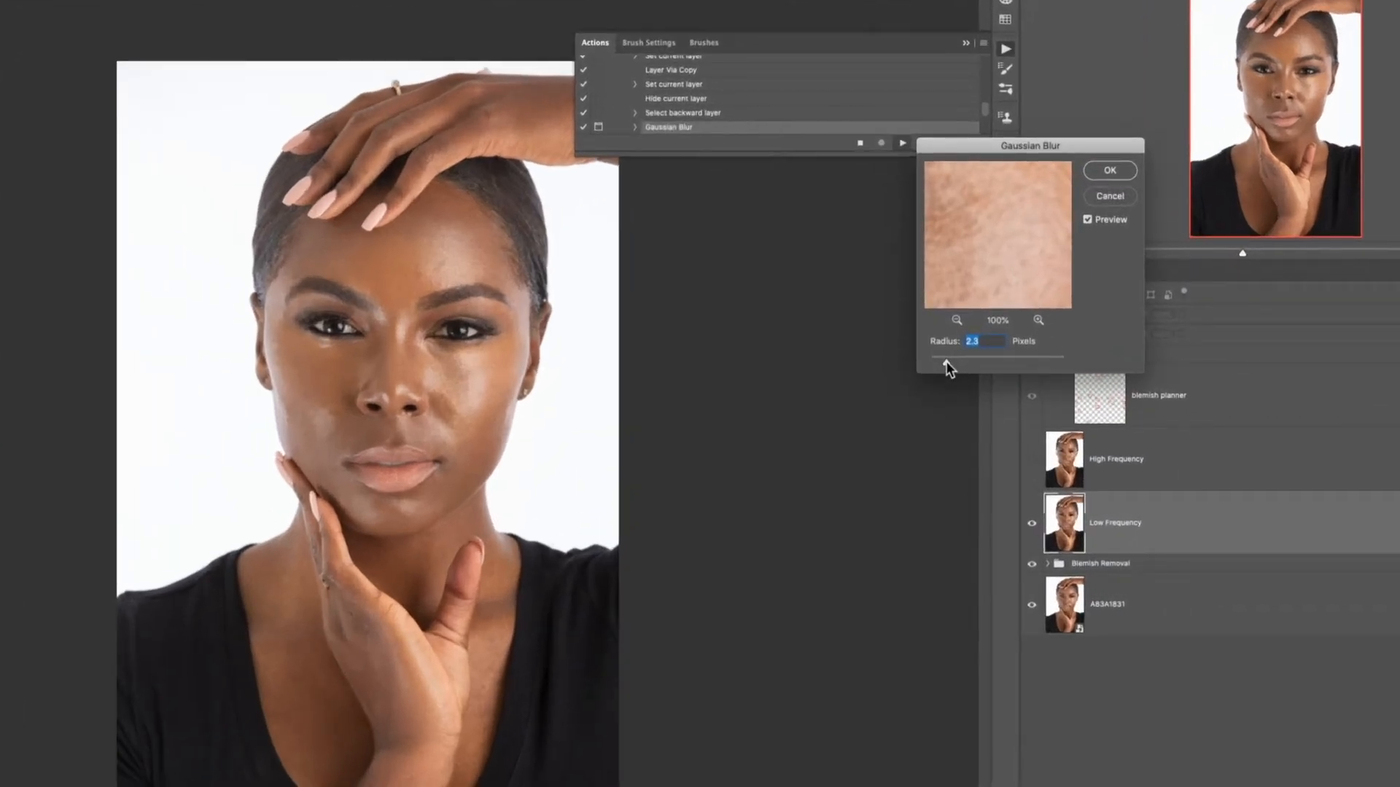
left_click_drag(948, 362, 959, 361)
left_click_drag(990, 366, 995, 361)
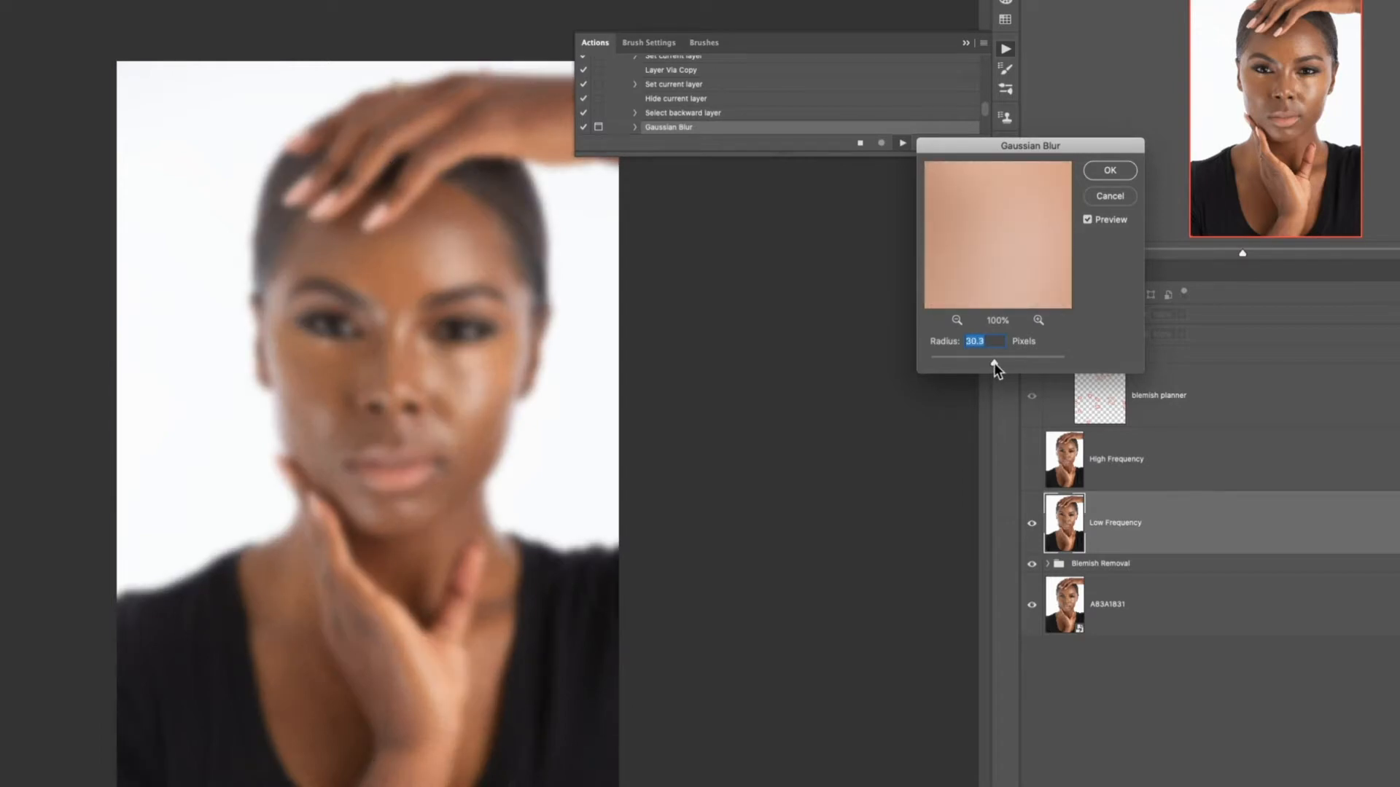
left_click(1108, 170)
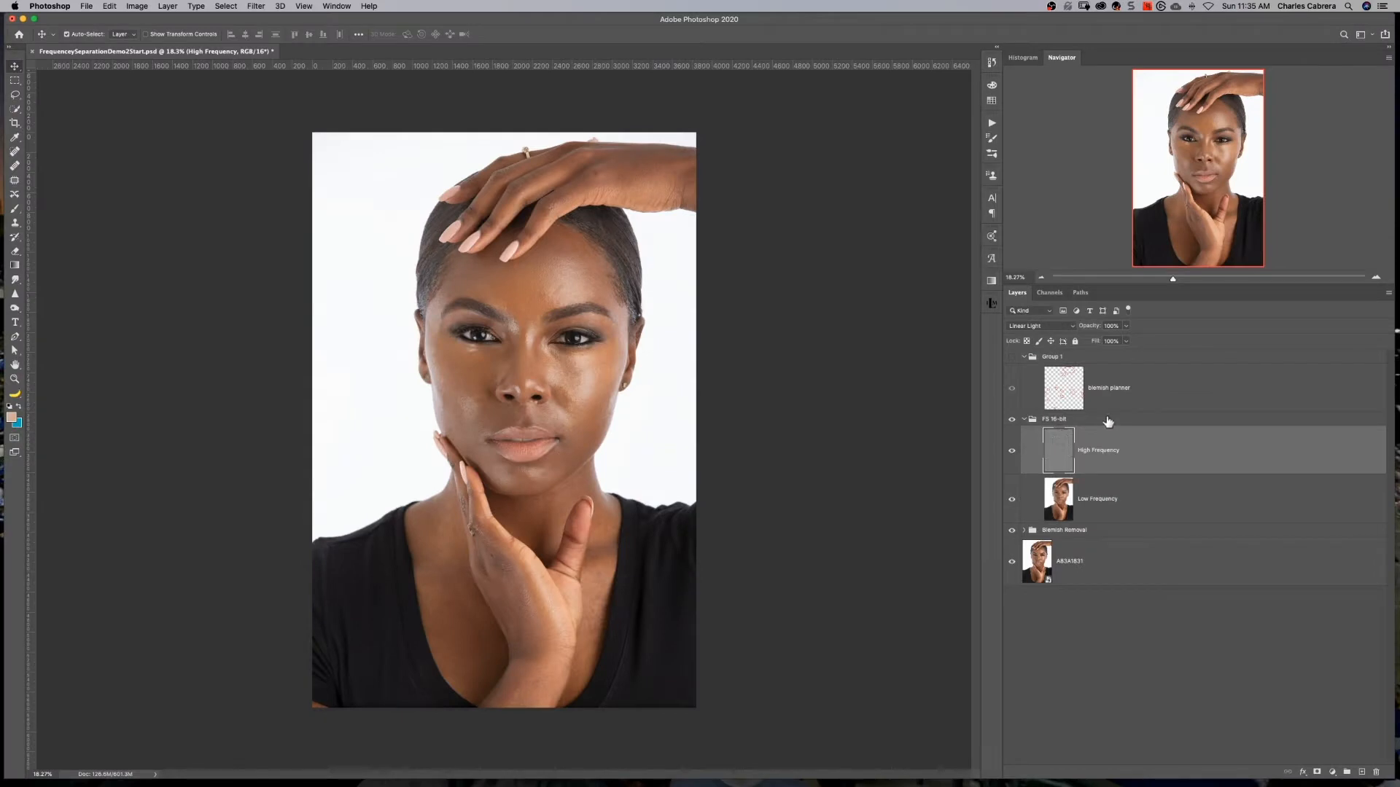
- Examine the High Frequency and Low Frequency layers in the FS 16-bit group, comparing their thumbnails and blend modes
left_click(1108, 422)
left_click(1143, 461)
left_click(1143, 503)
left_click(1135, 454)
left_click(1162, 503)
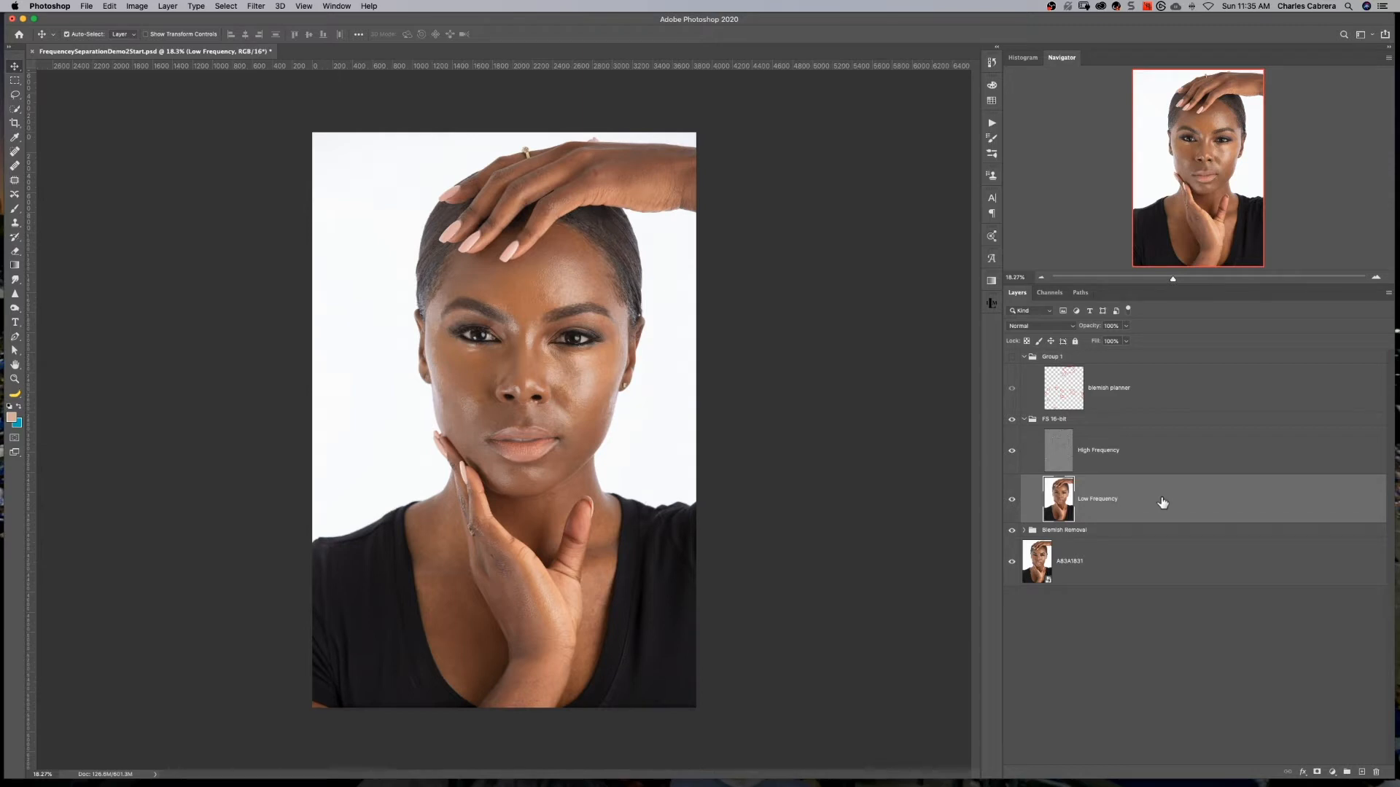
left_click(1053, 452)
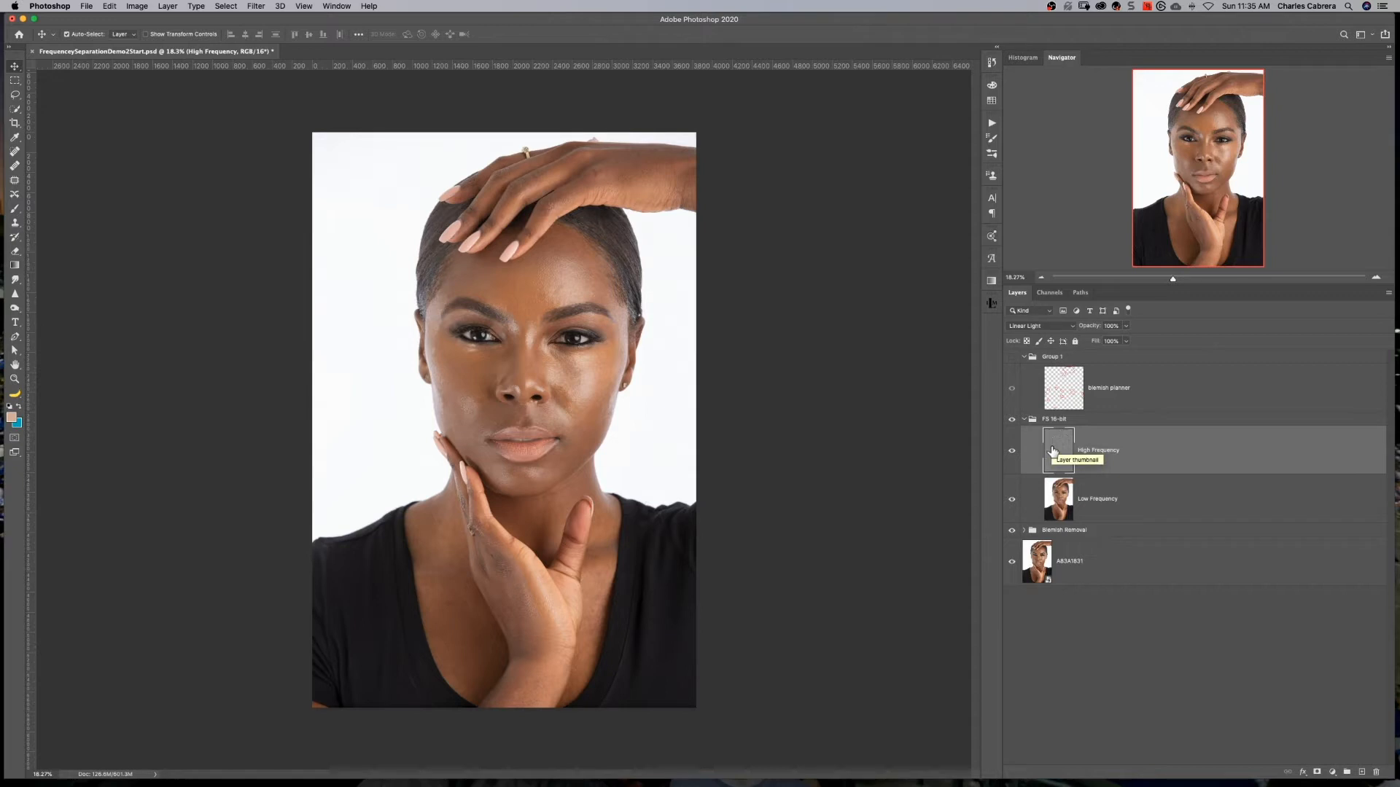
left_click(1147, 498)
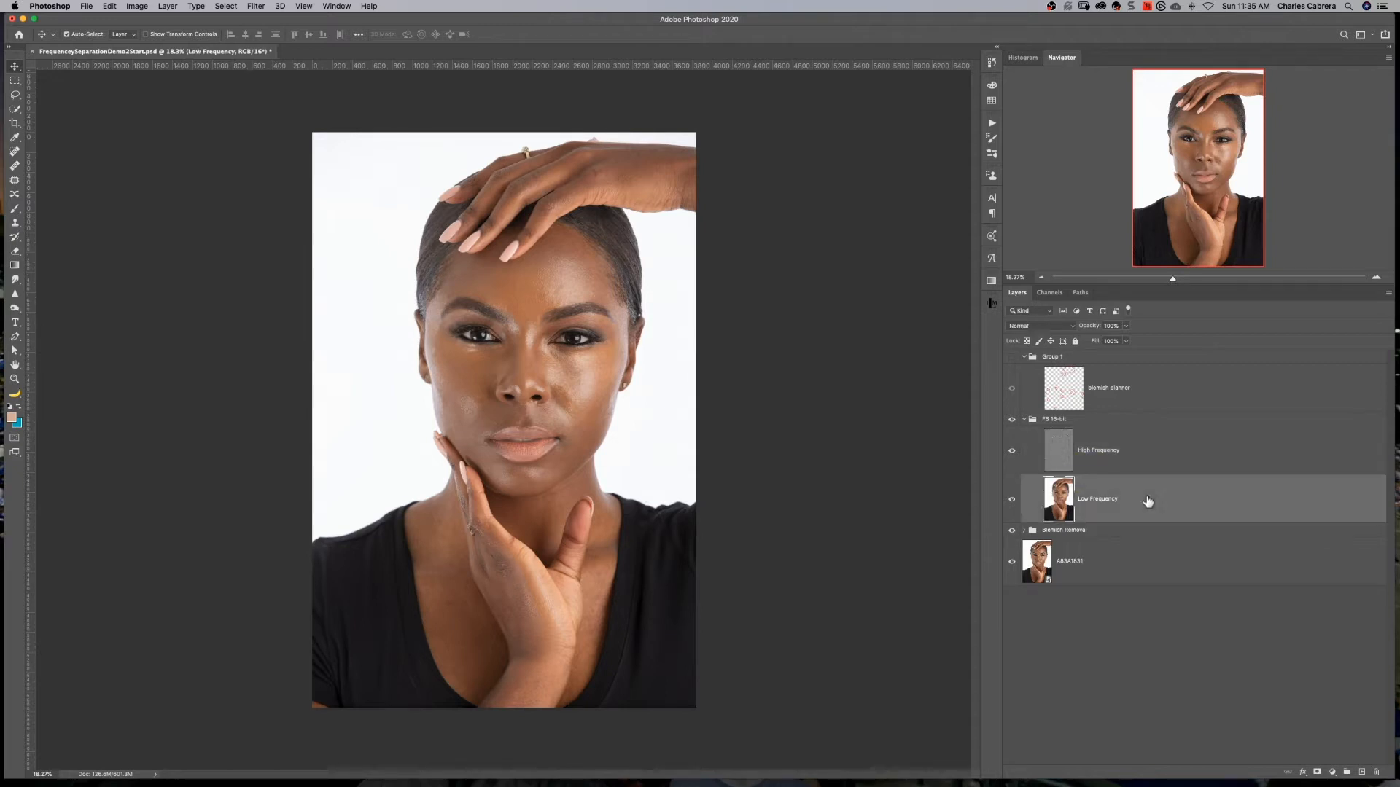
left_click(1152, 461)
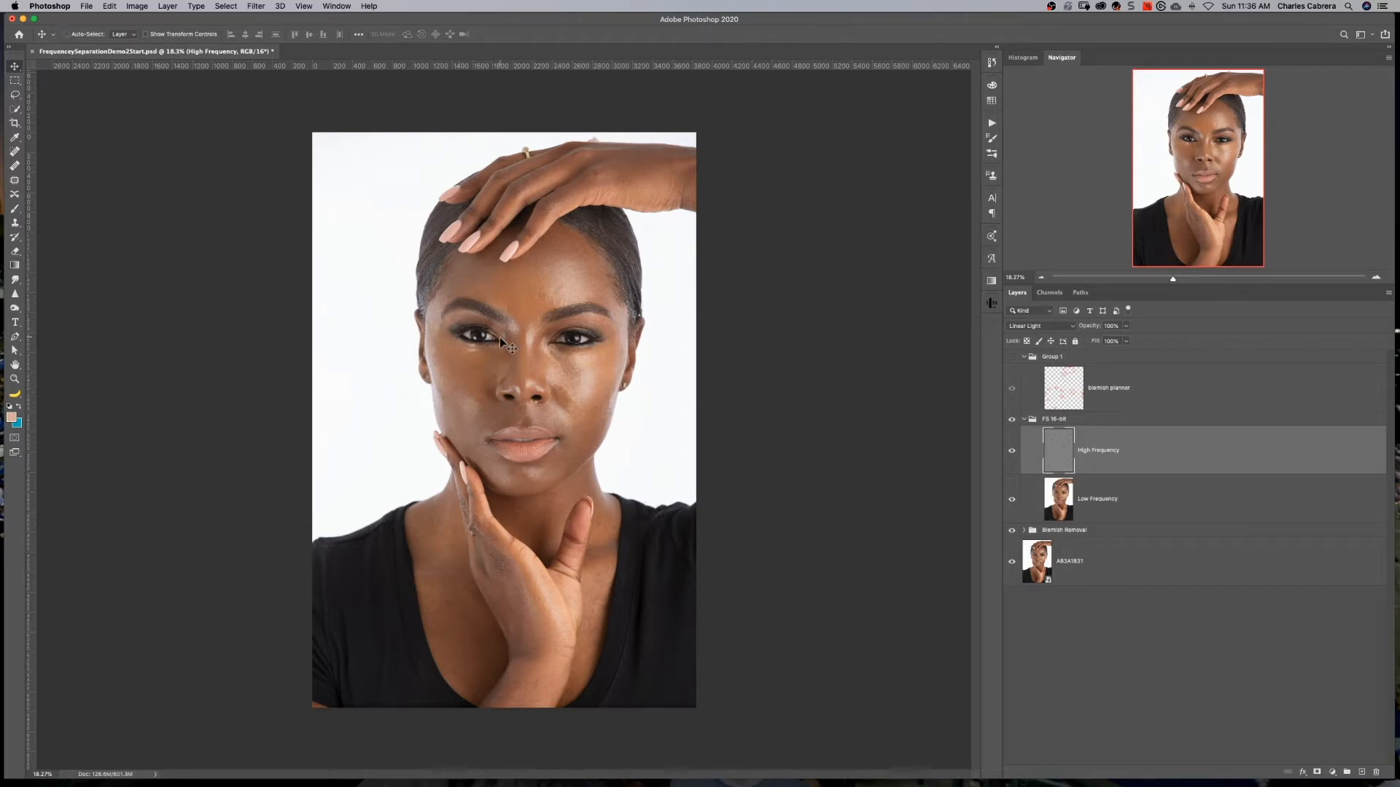
- Inspect the skin texture around the nose, cheeks and mouth at 100% zoom
key("super+1")
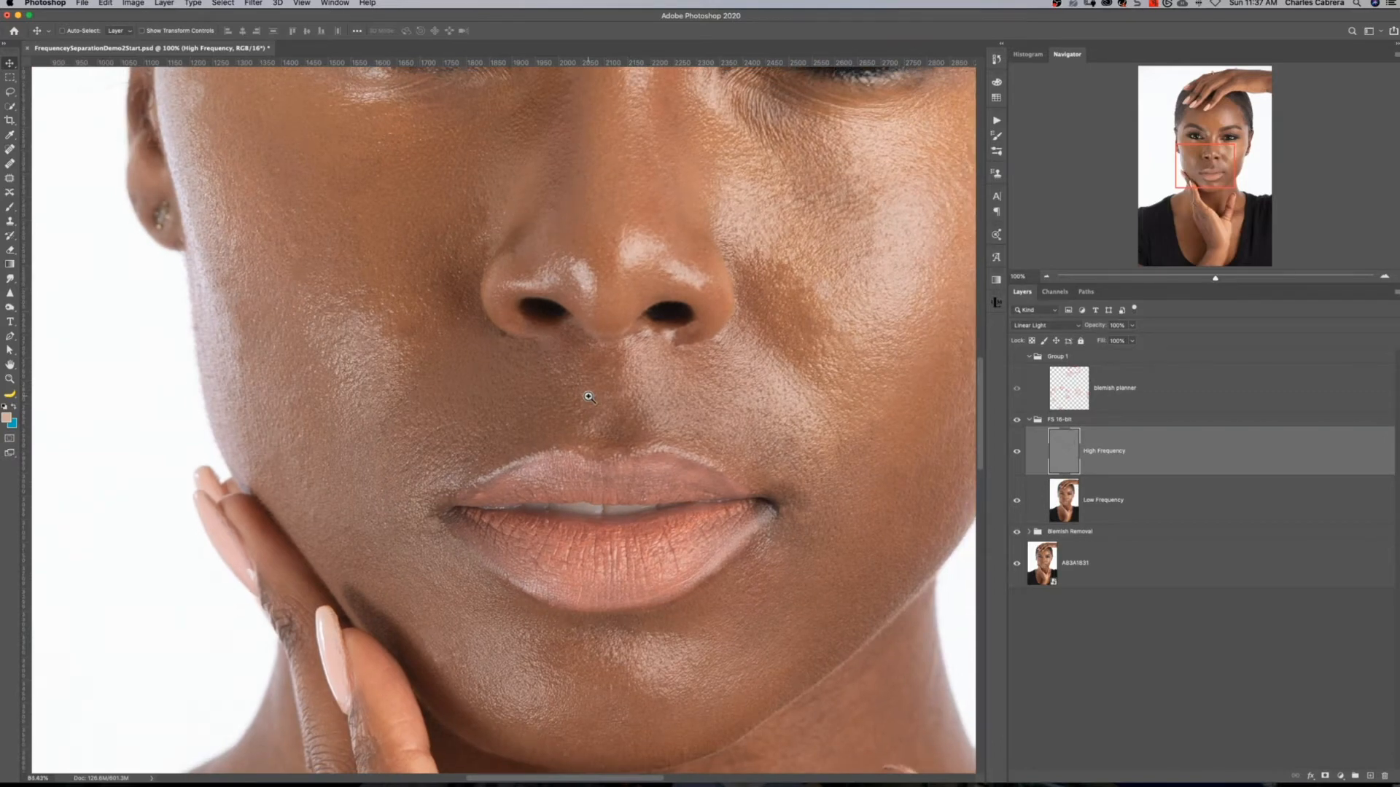
left_click_drag(589, 397, 539, 393)
key("super+equal")
key("super+equal")
key("super+equal")
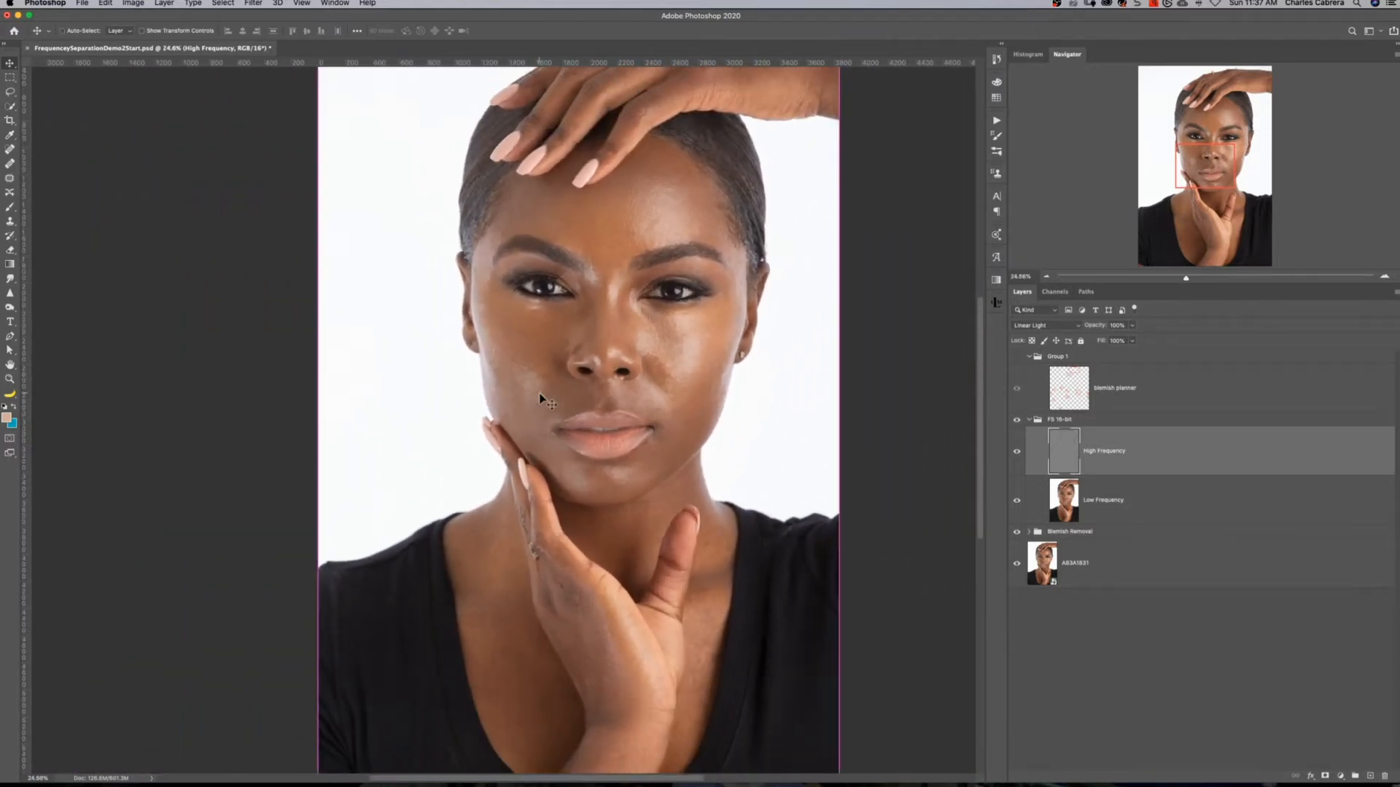
key("super+minus")
key("super+minus")
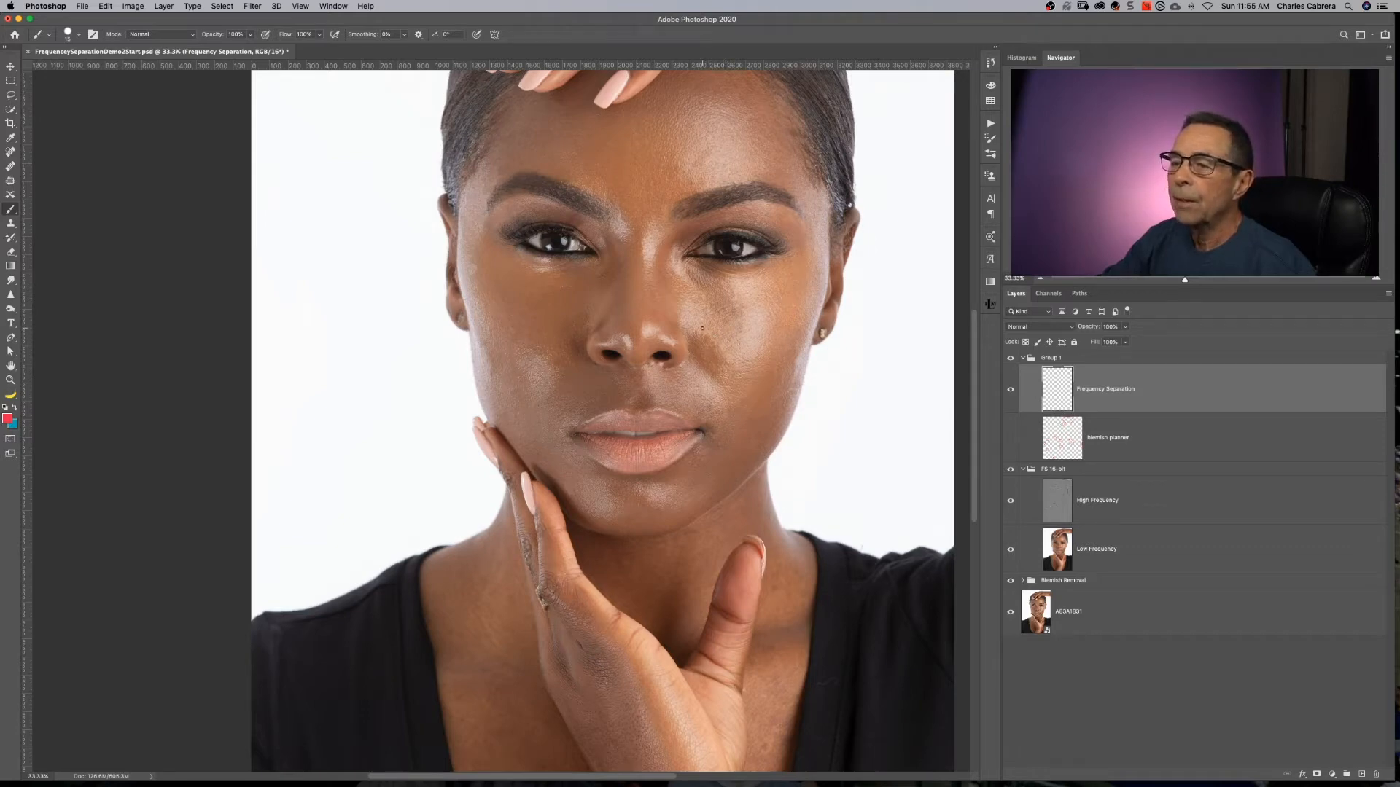
- Circle the uneven skin areas on the forehead, nose bridge, cheeks and chin in red on the Frequency Separation layer
mouse_move(701, 328)
left_mouse_down()
mouse_move(704, 308)
mouse_move(741, 322)
mouse_move(738, 289)
mouse_move(686, 280)
left_mouse_up()
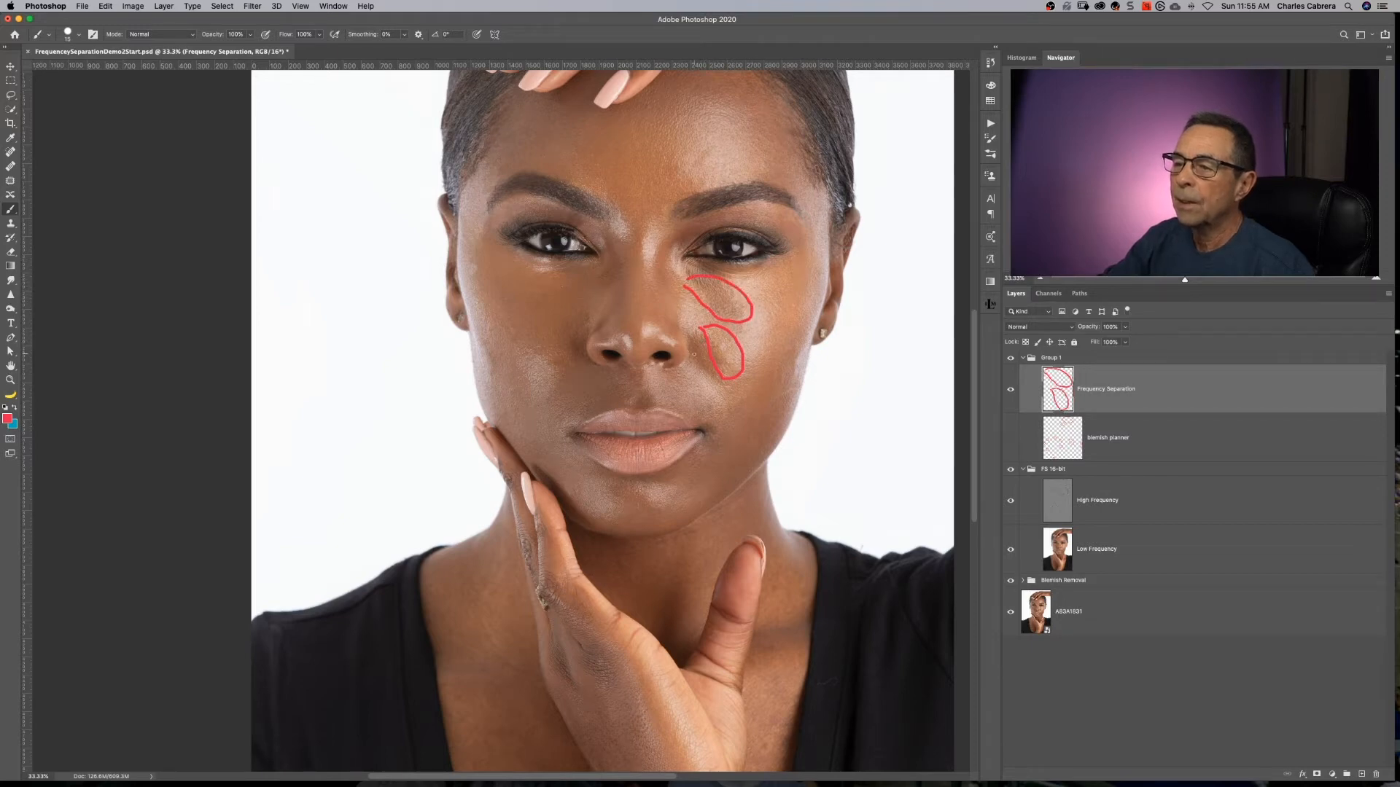
mouse_move(714, 372)
left_mouse_down()
mouse_move(695, 388)
mouse_move(686, 350)
left_mouse_up()
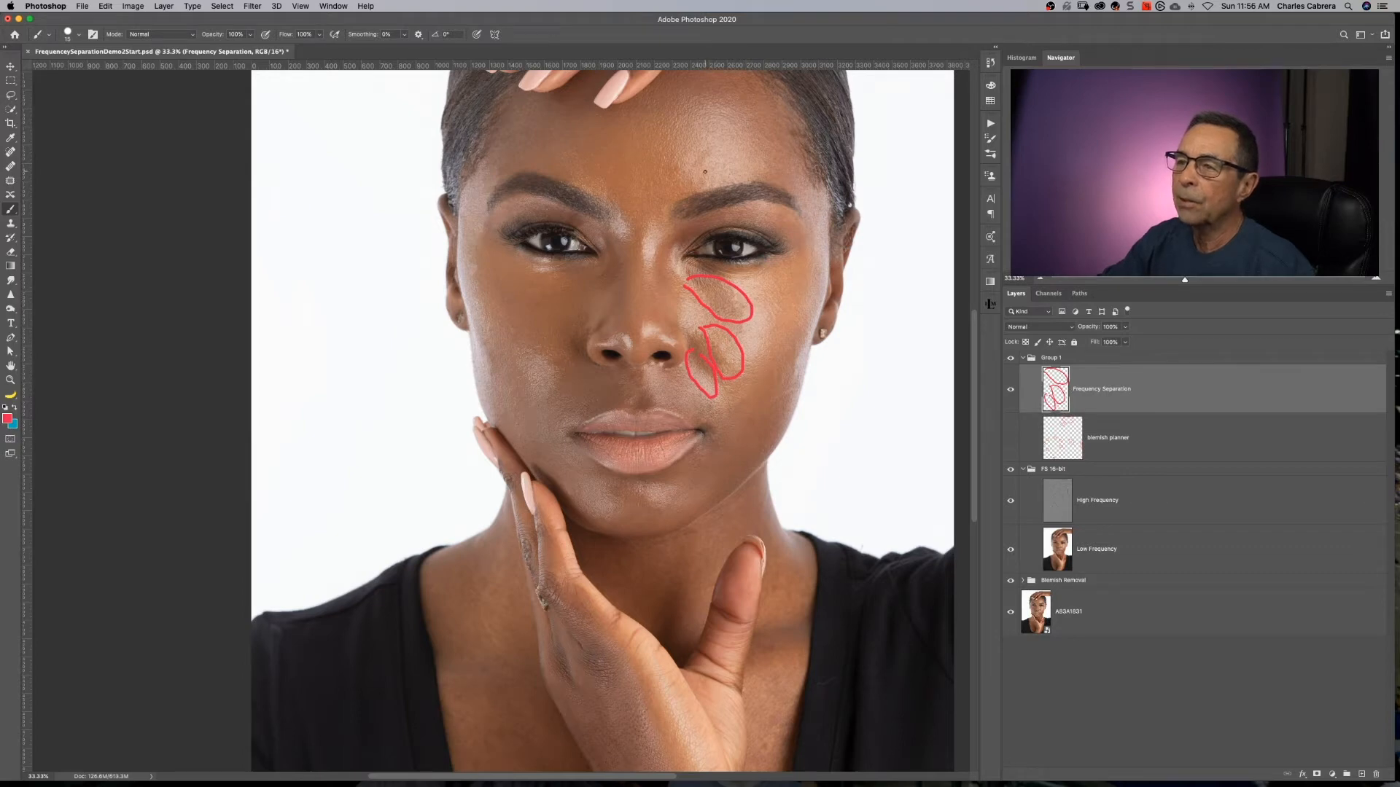
left_click_drag(705, 172, 703, 165)
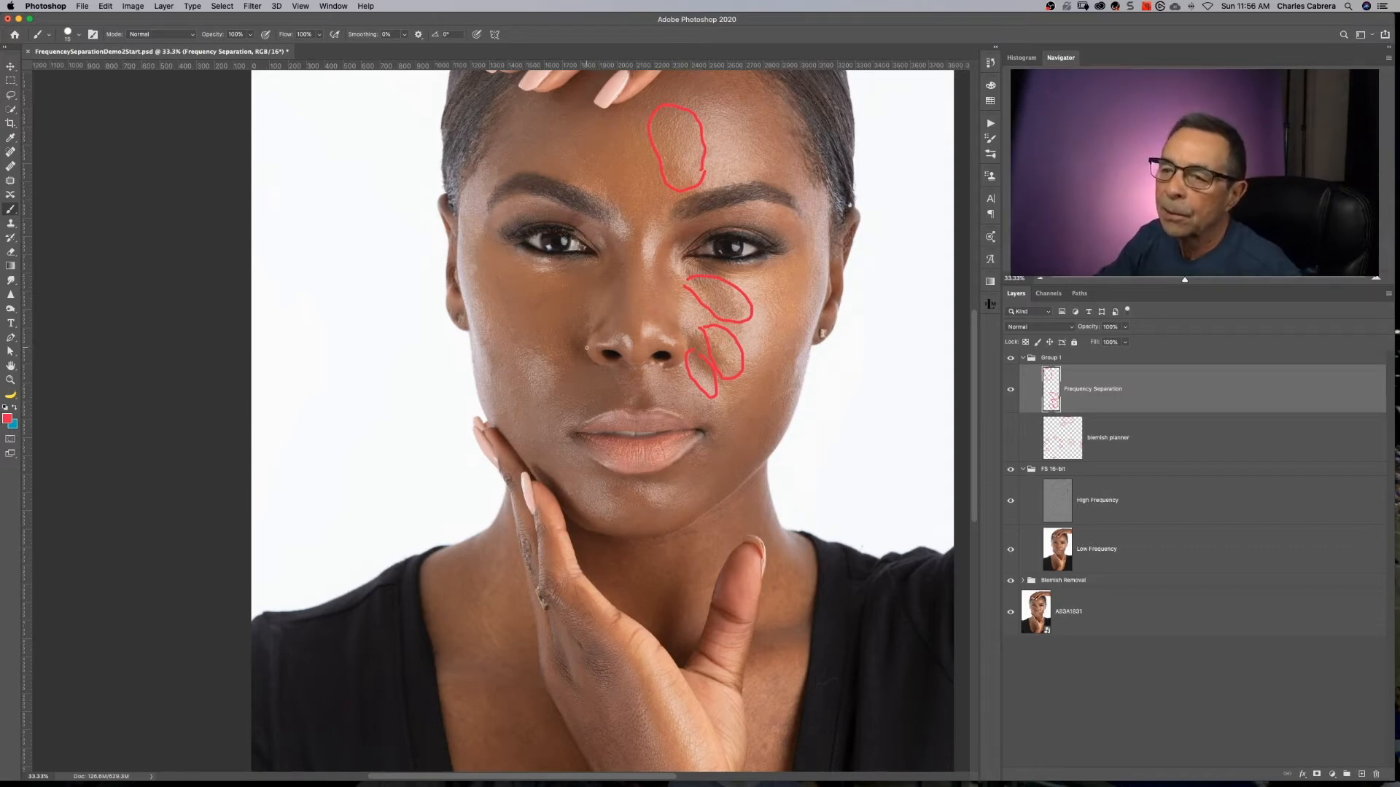
mouse_move(541, 347)
left_mouse_down()
mouse_move(555, 399)
mouse_move(532, 409)
mouse_move(509, 376)
mouse_move(511, 353)
mouse_move(544, 341)
left_mouse_up()
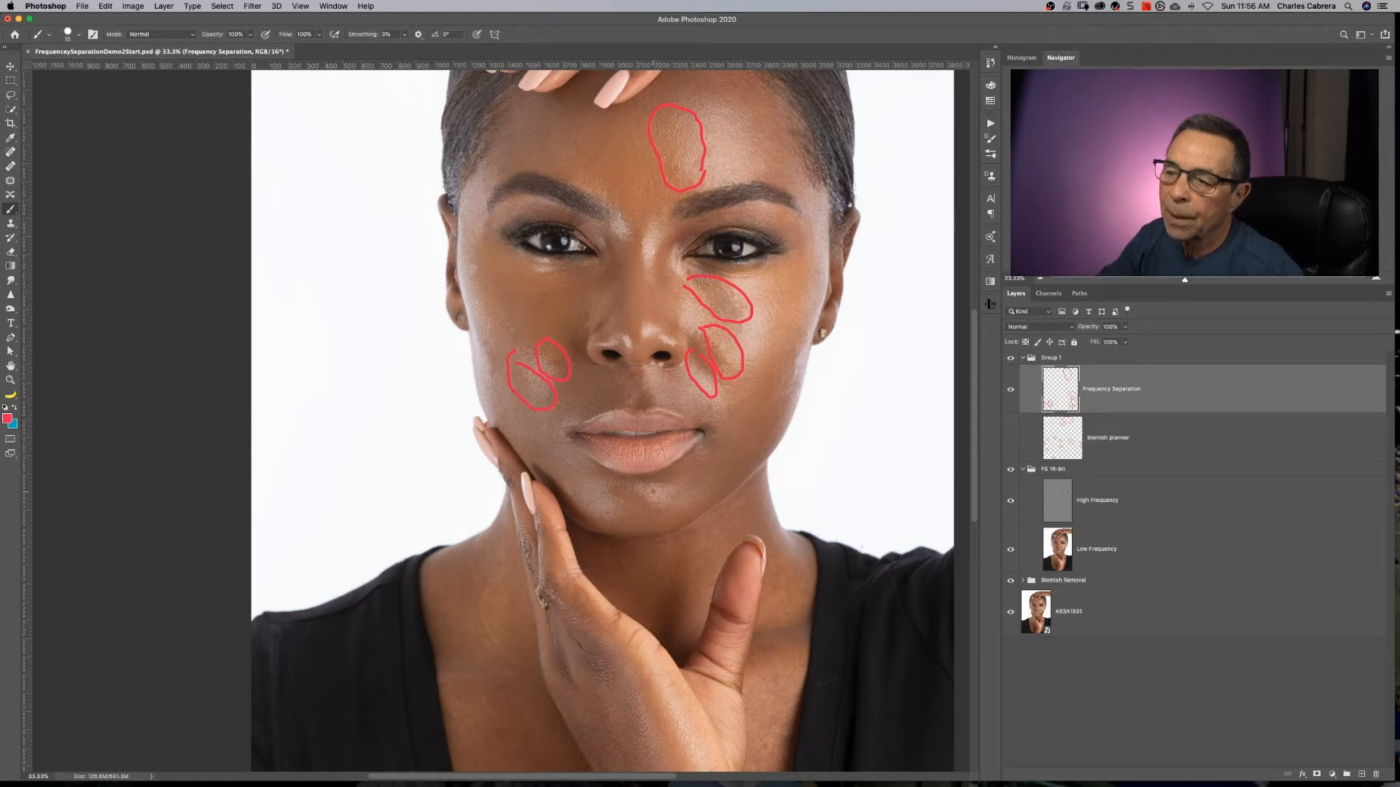
left_click_drag(675, 508, 672, 481)
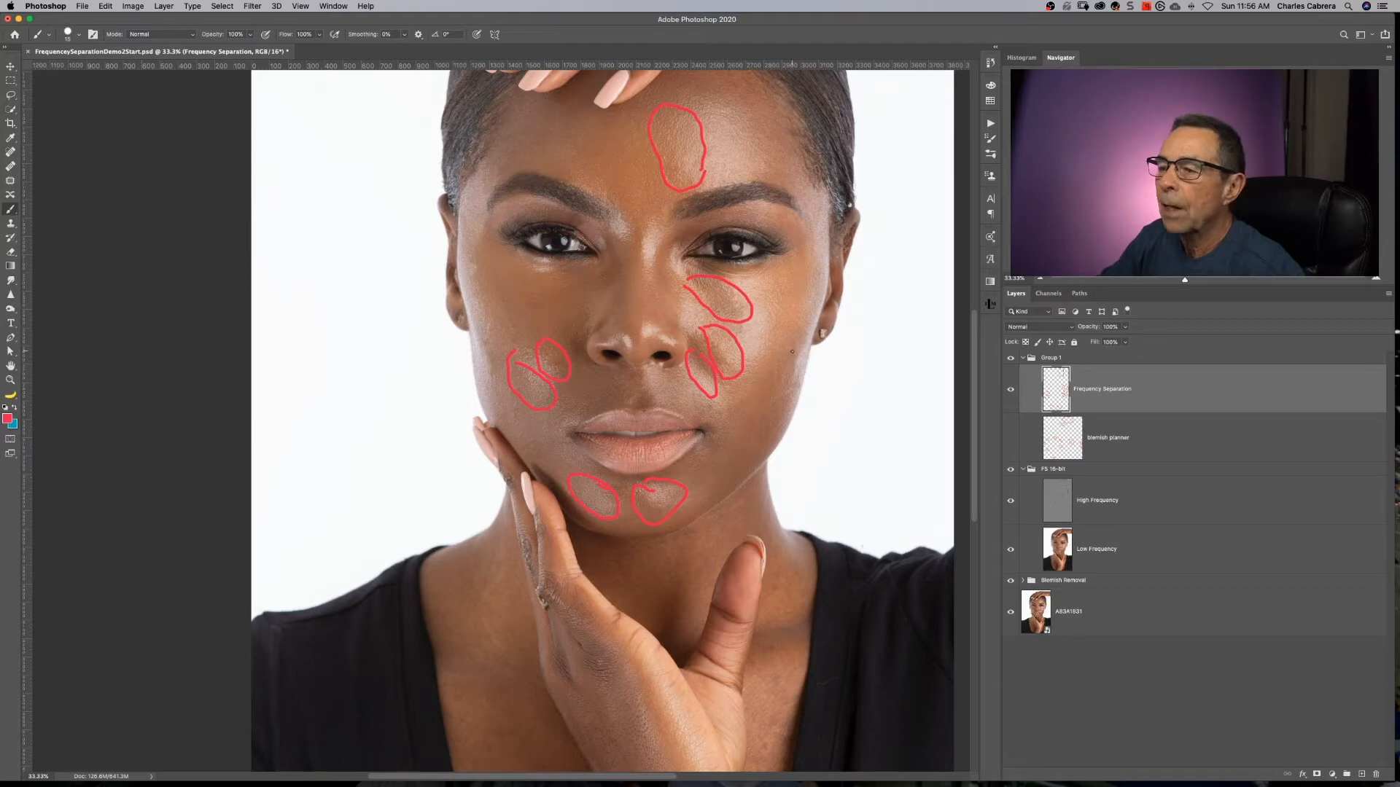
left_click_drag(780, 292, 780, 295)
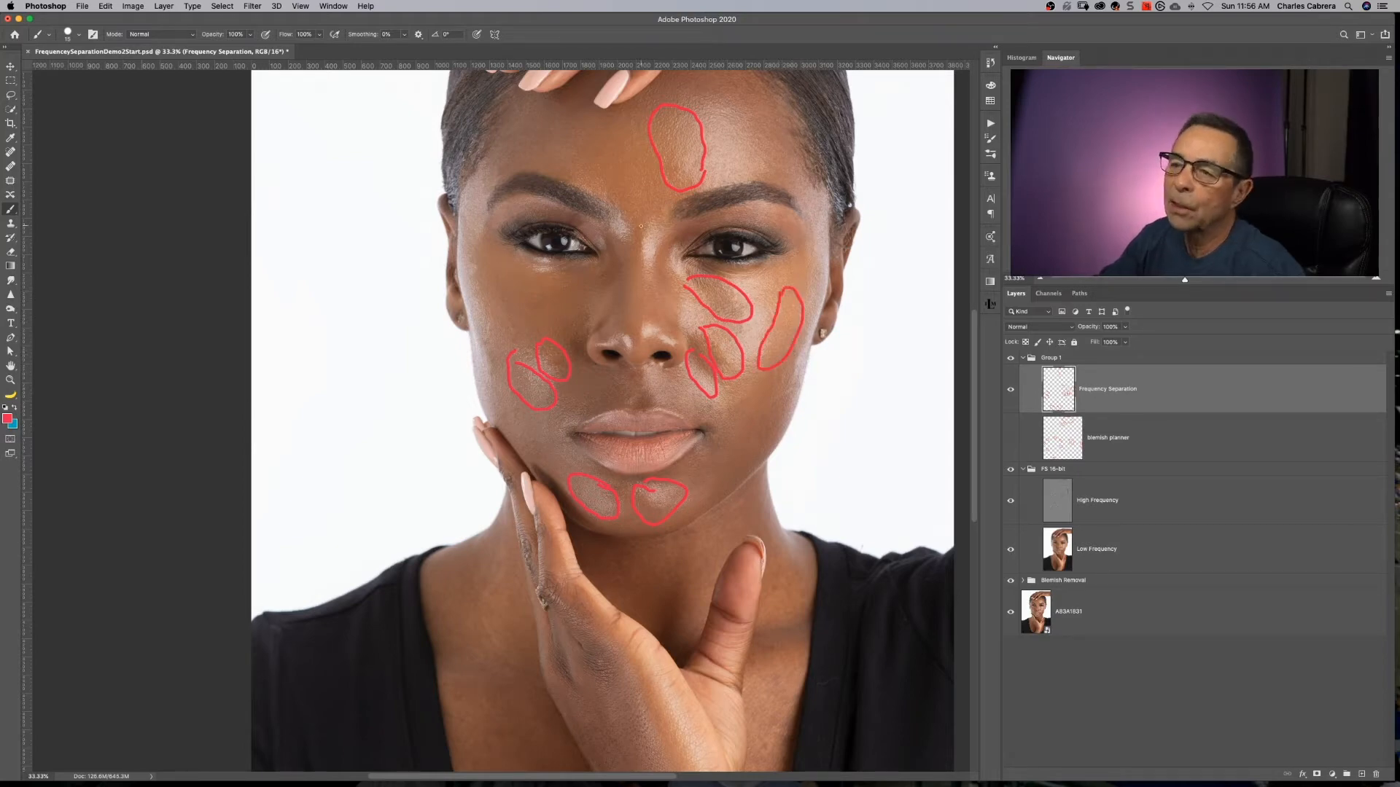
mouse_move(645, 230)
left_mouse_down()
mouse_move(642, 273)
mouse_move(648, 223)
left_mouse_up()
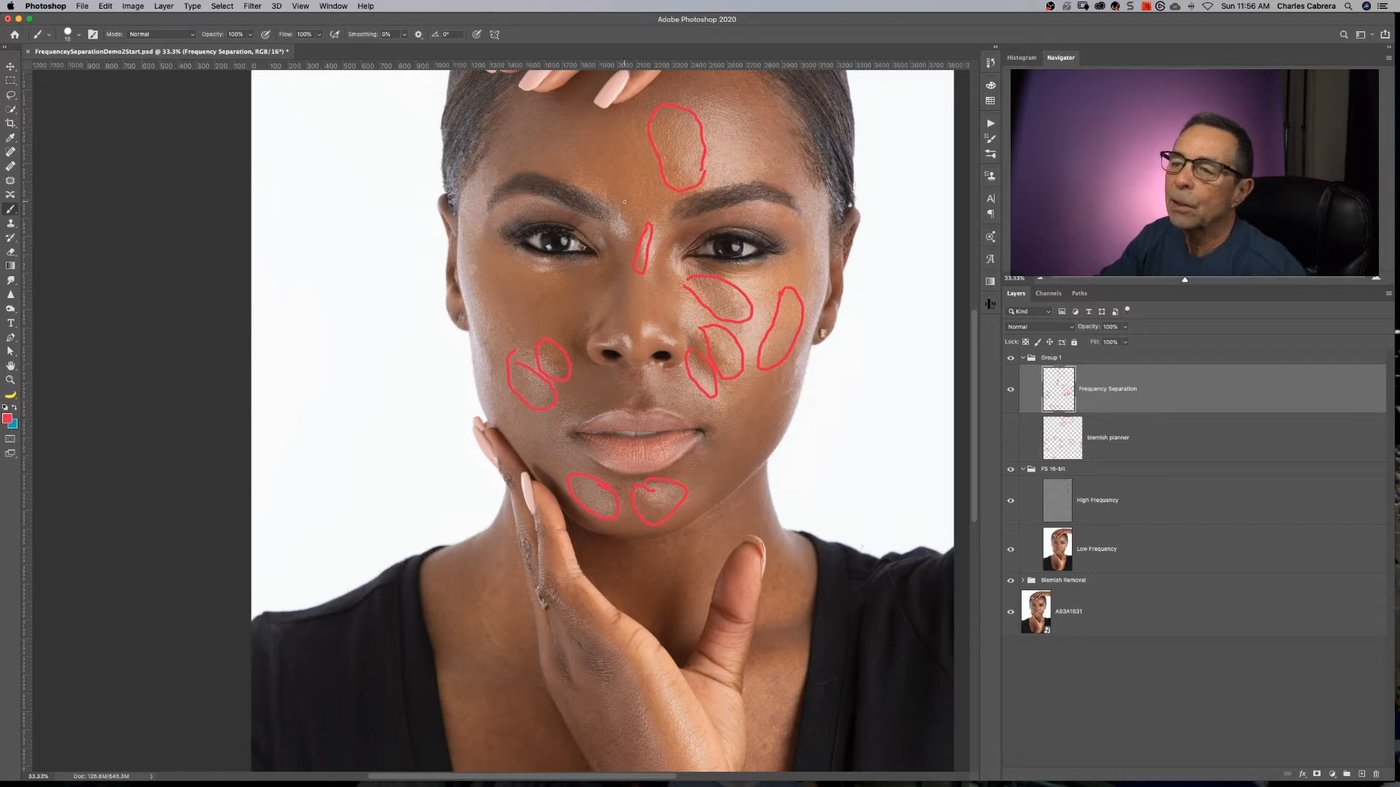
left_click_drag(619, 205, 611, 226)
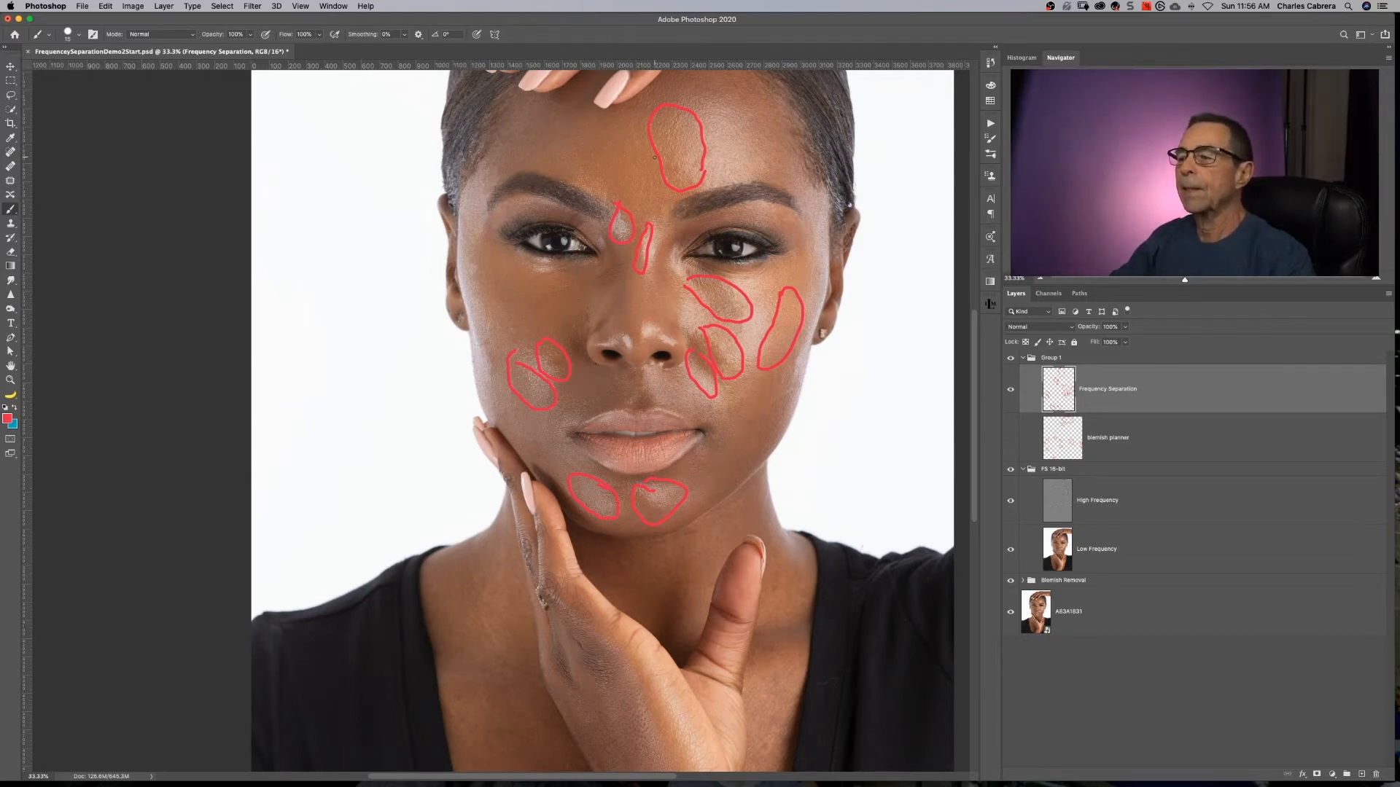
- Hide Group 1 and add a new blank layer directly above the Low Frequency layer
left_click(1011, 358)
left_click(1137, 502)
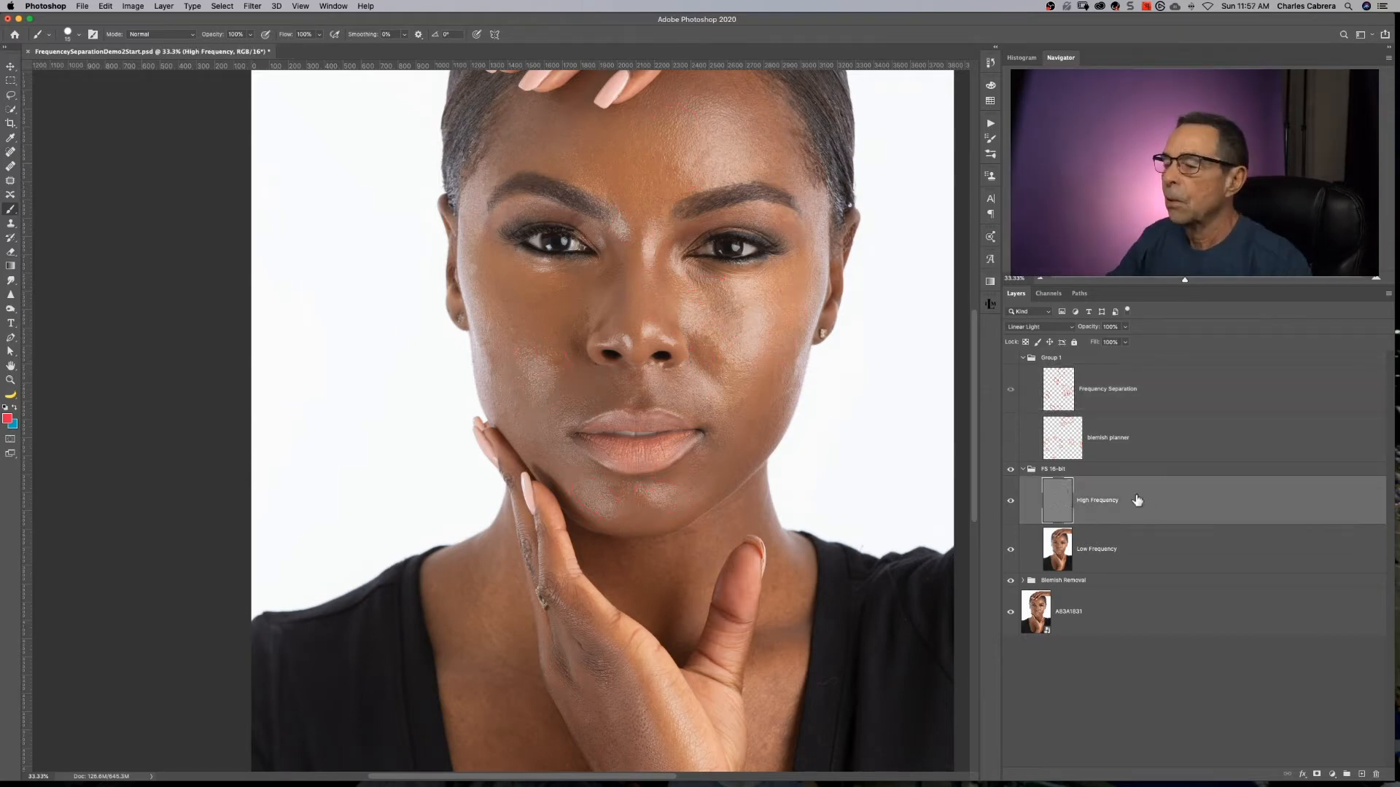
left_click(1137, 557)
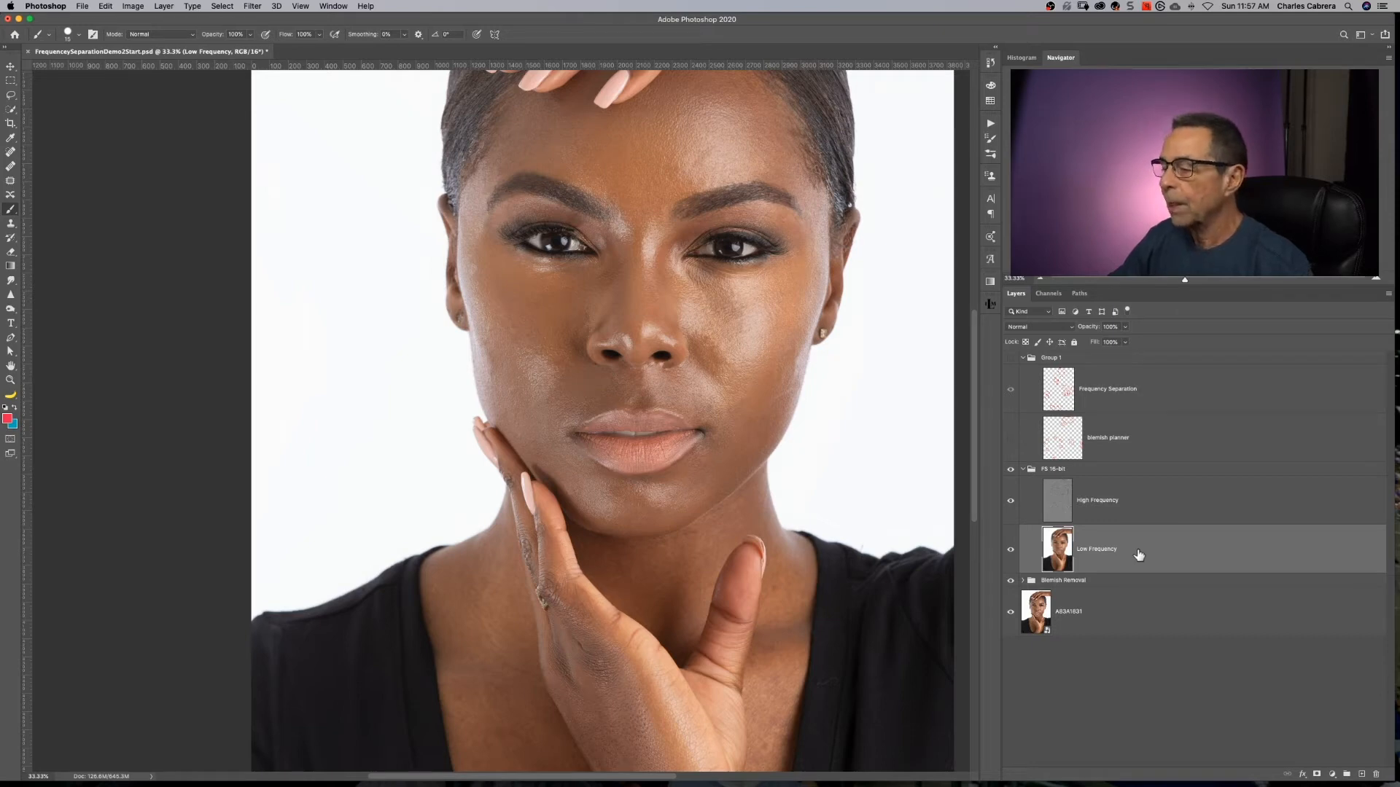
left_click(1361, 776)
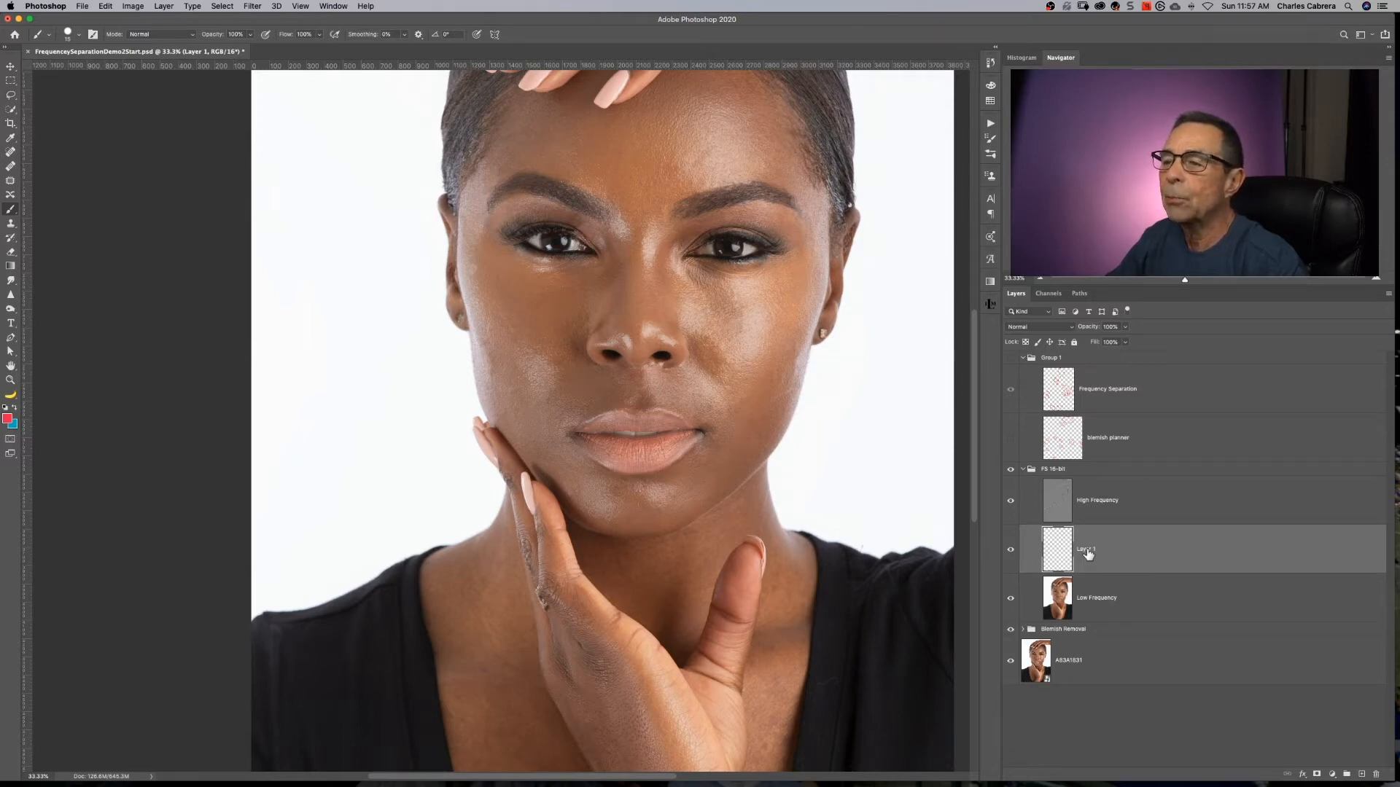
- Choose the Soft Round Pressure Size brush and set its hardness to 0%
left_click(79, 34)
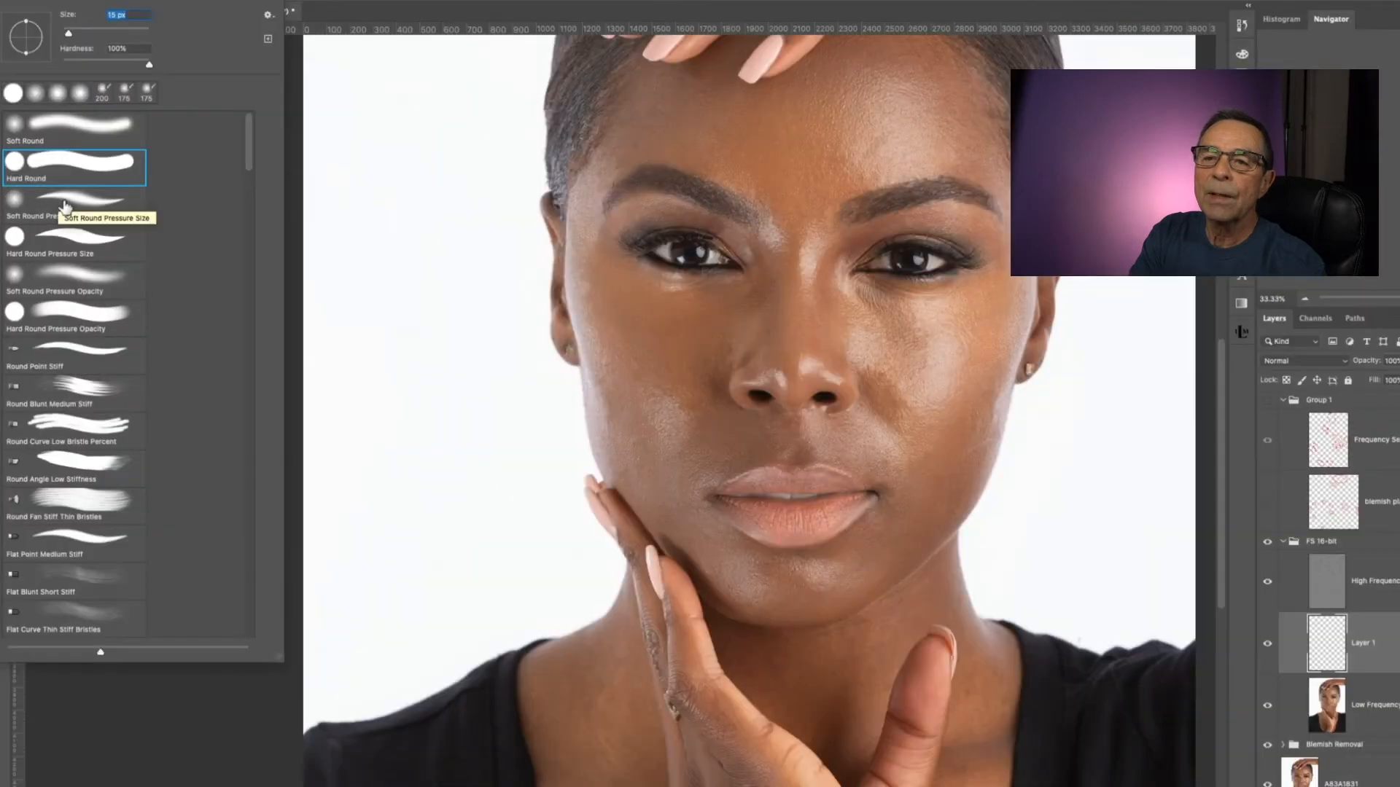
left_click(60, 204)
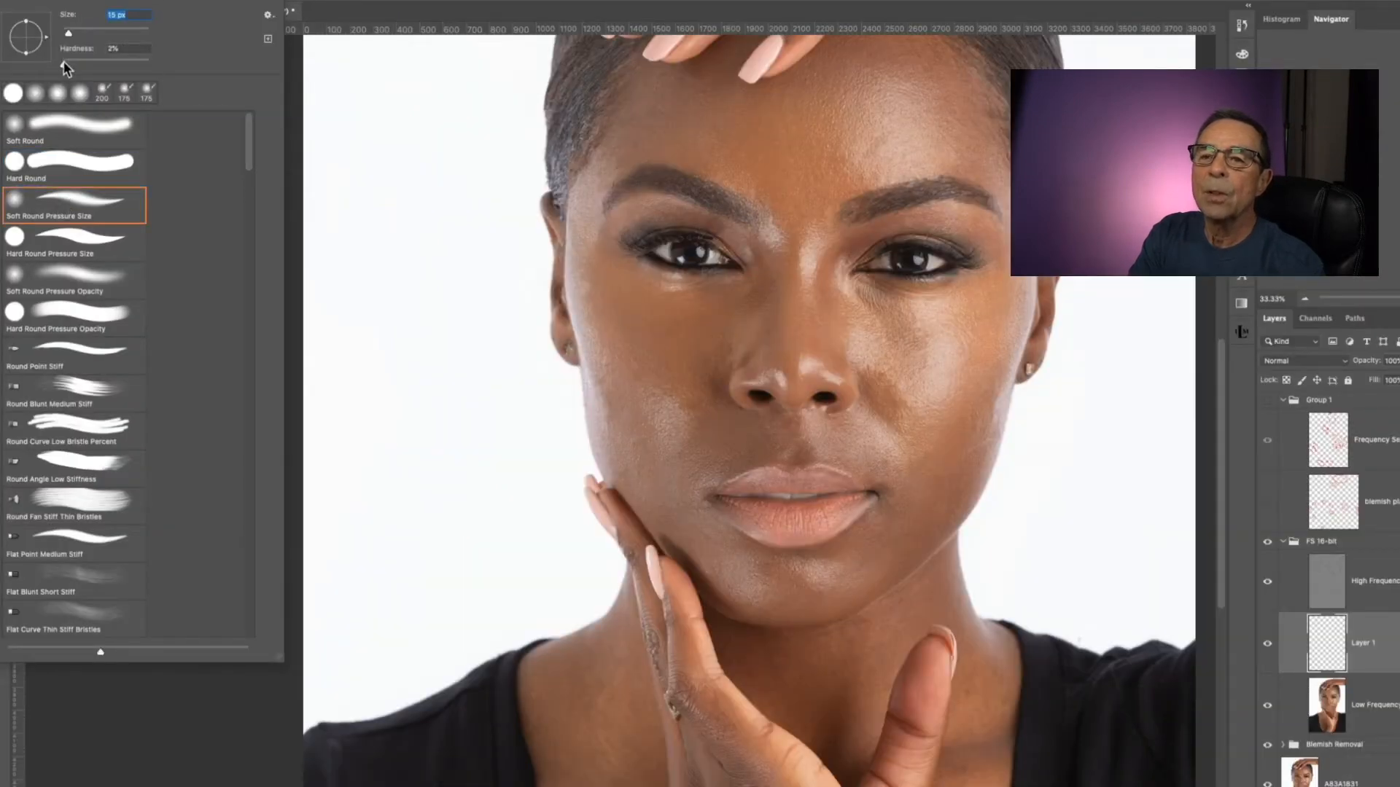
left_click_drag(65, 66, 61, 64)
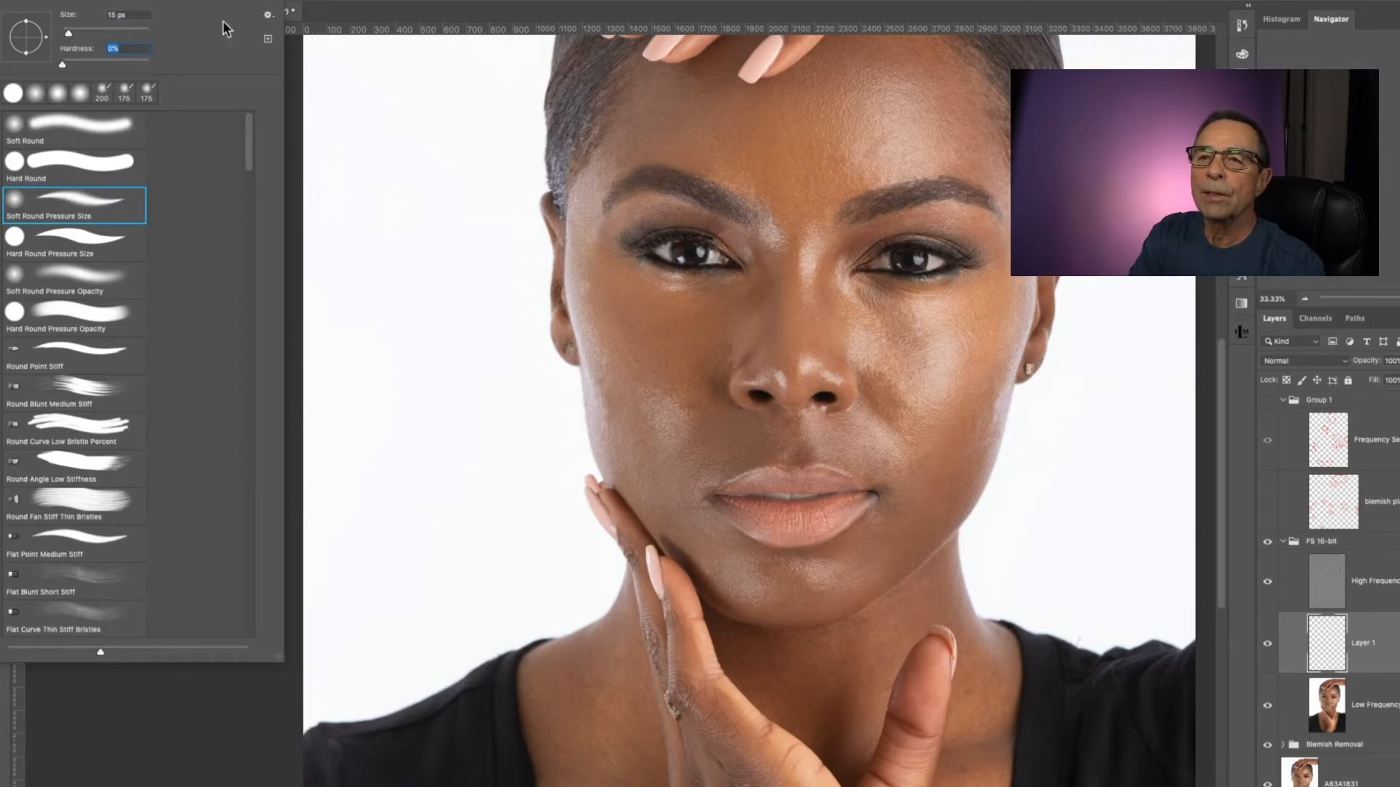
left_click(297, 82)
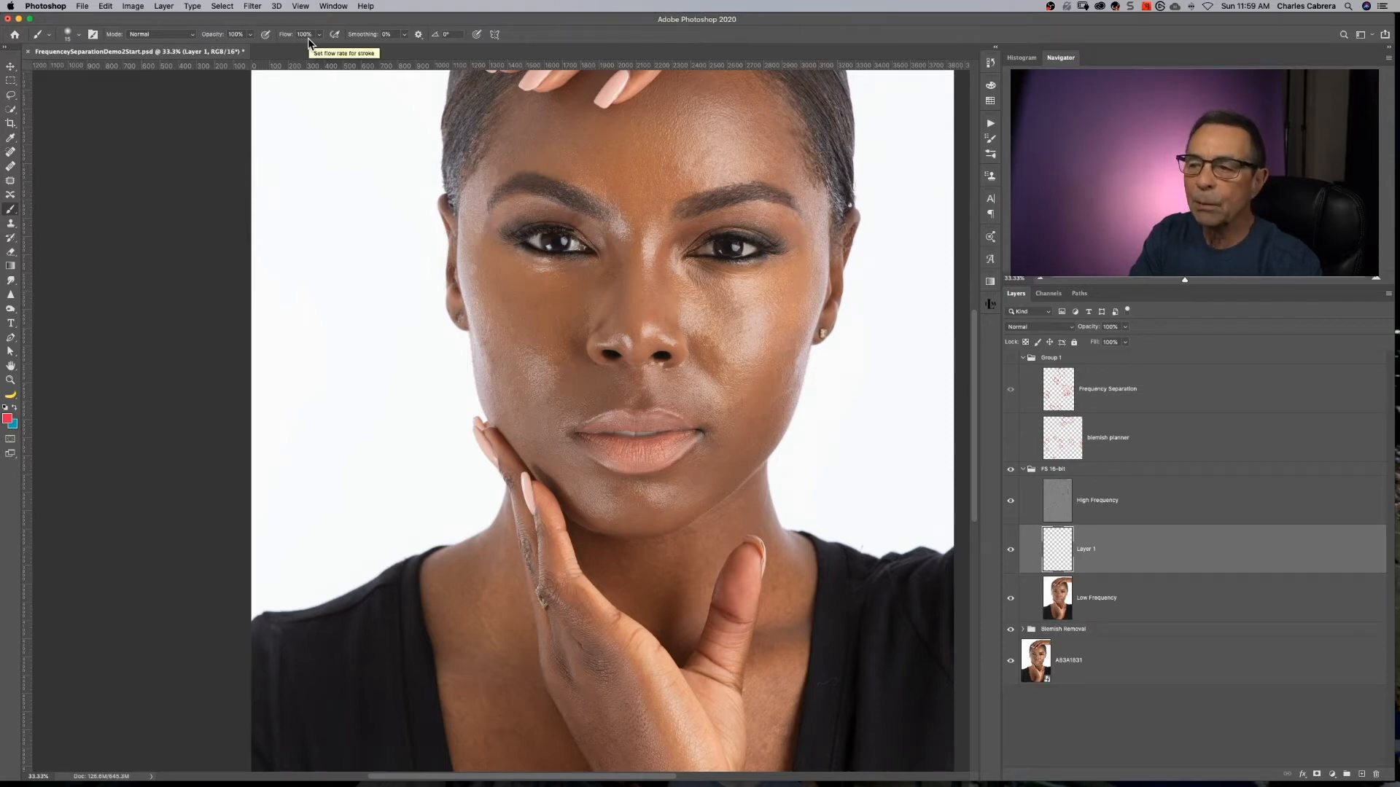
- Lower the brush flow to 3% for gradual painting on the blank layer
key("shift+6")
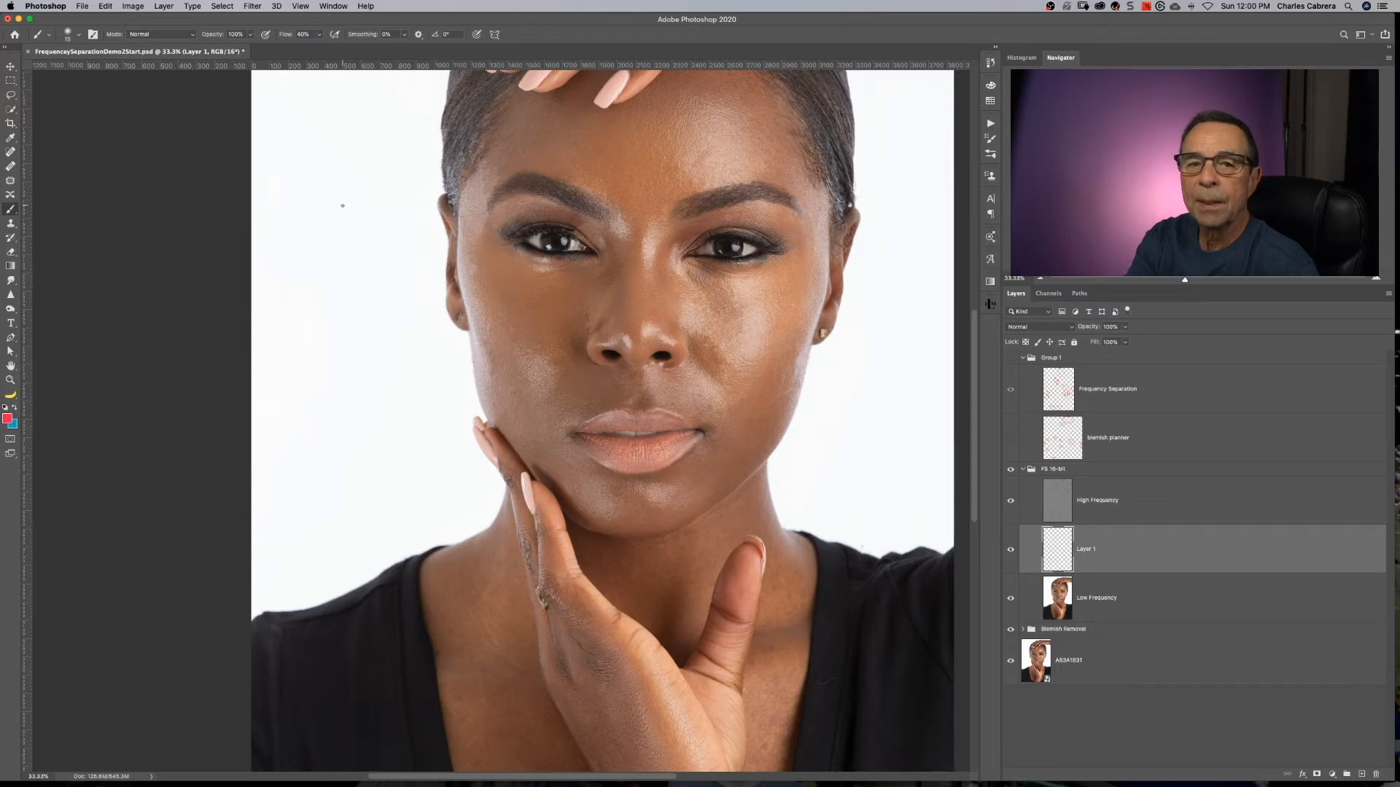
left_click(318, 34)
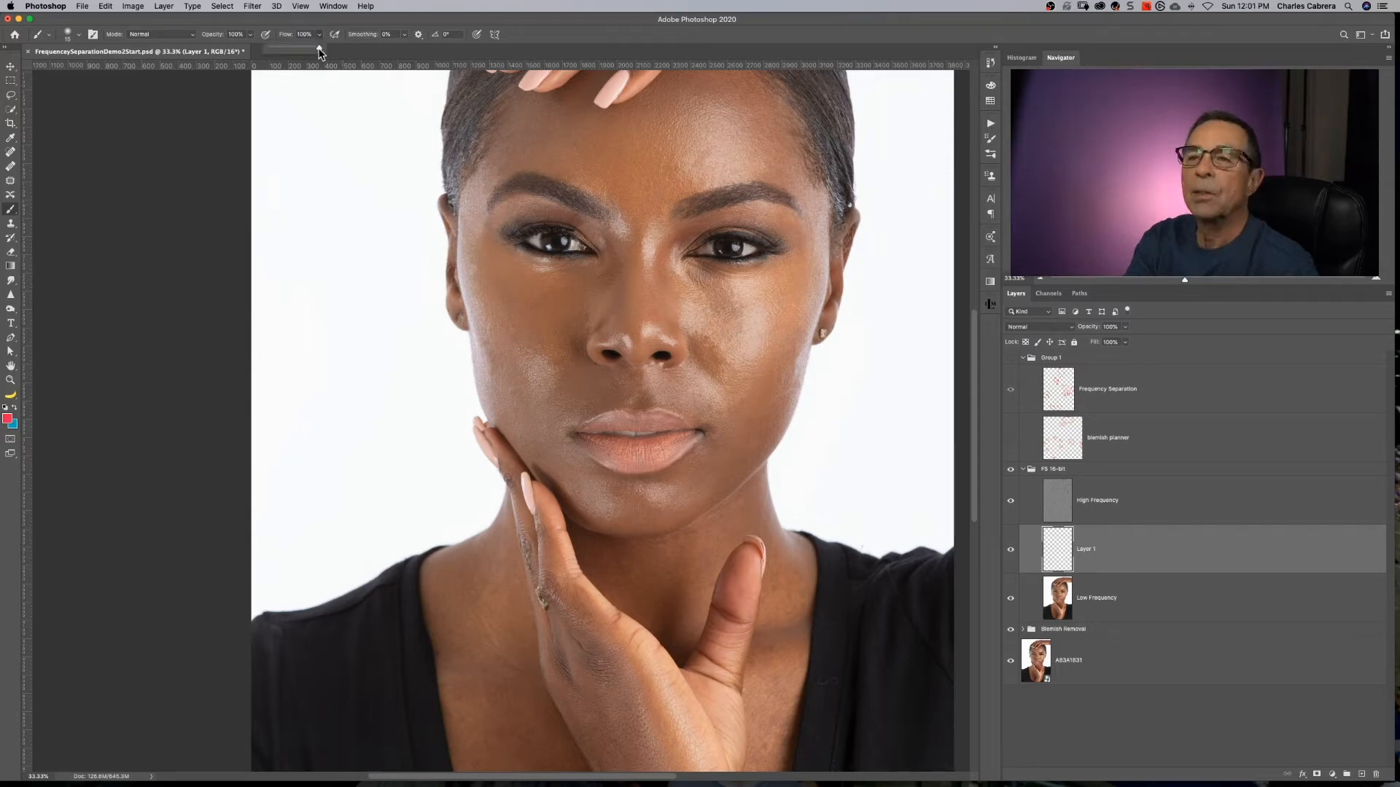
left_click_drag(321, 50, 276, 55)
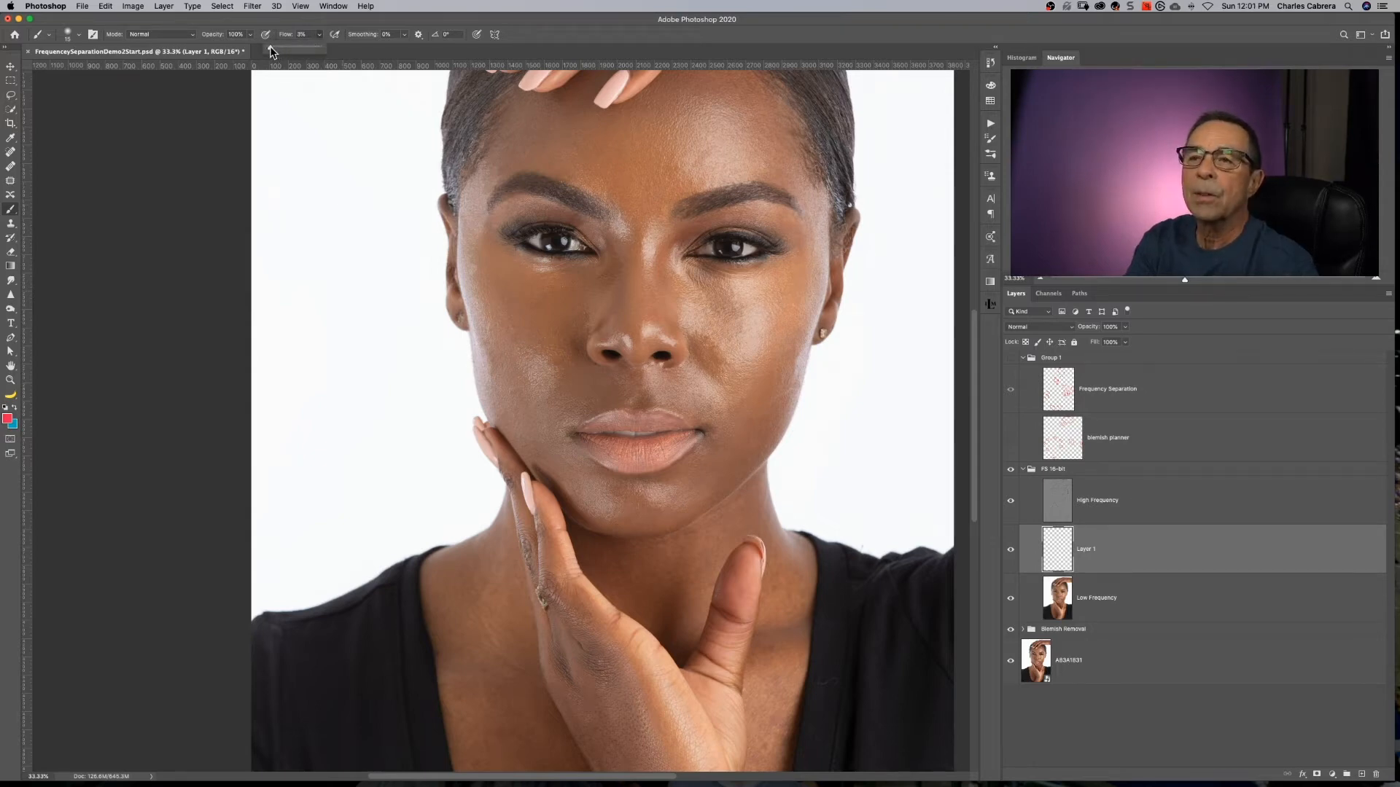
left_click(351, 147)
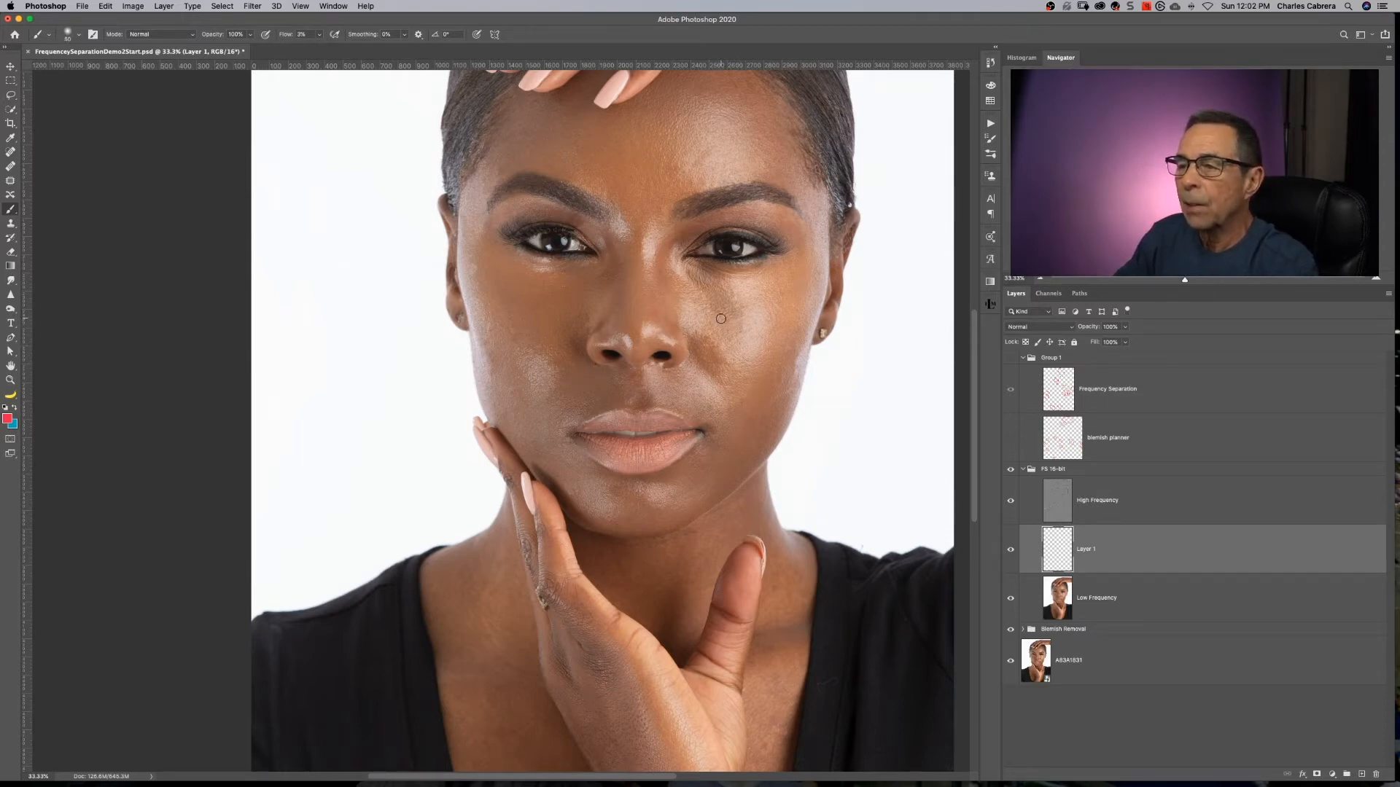
- Enlarge the soft brush to suit the uneven patch on the model's left cheek beside the nose
key("bracketright")
key("bracketright")
key("bracketright")
key("bracketright")
key("bracketright")
key("bracketright")
key("bracketright")
key("bracketright")
key("bracketright")
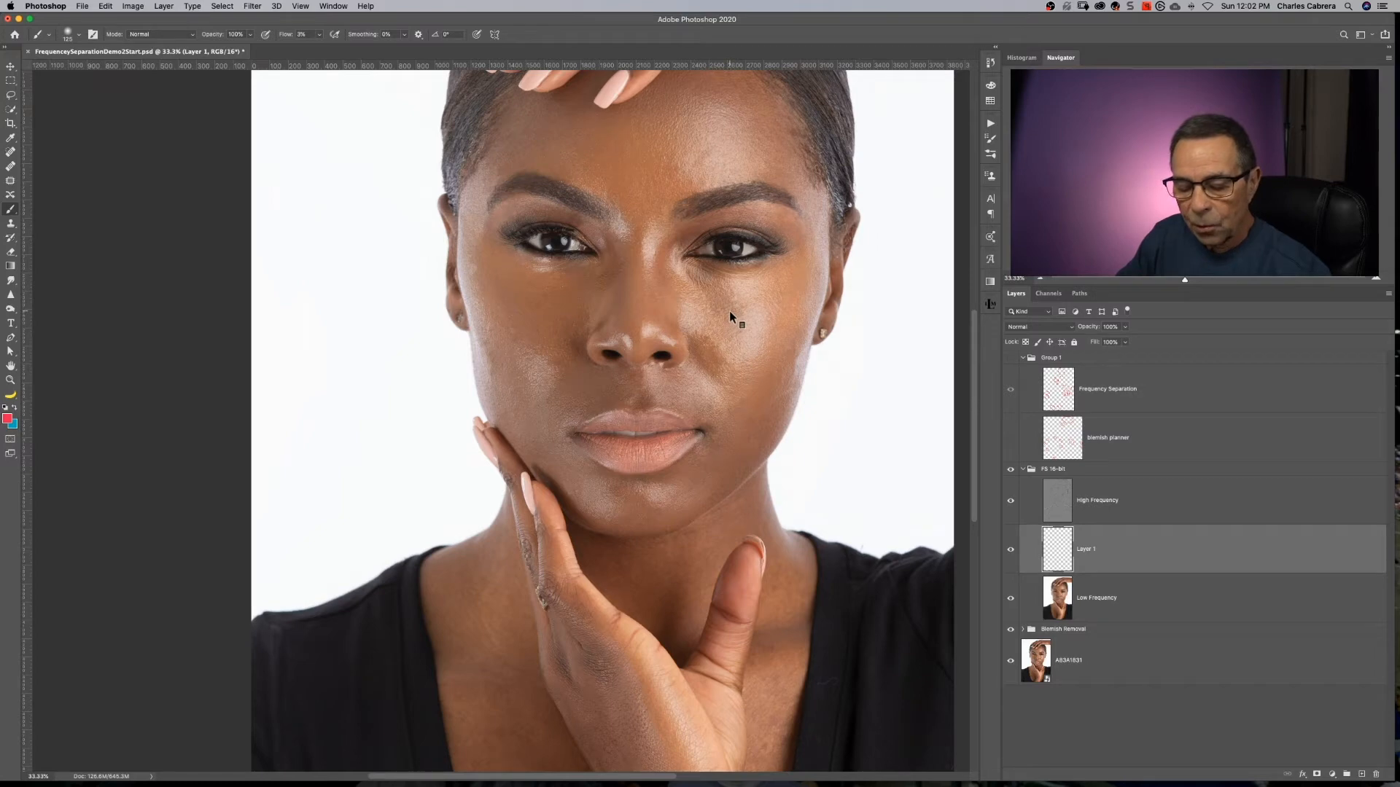
mouse_move(729, 310)
left_mouse_down()
mouse_move(749, 318)
mouse_move(731, 320)
mouse_move(746, 323)
mouse_move(729, 324)
mouse_move(732, 337)
mouse_move(729, 295)
mouse_move(721, 321)
left_mouse_up()
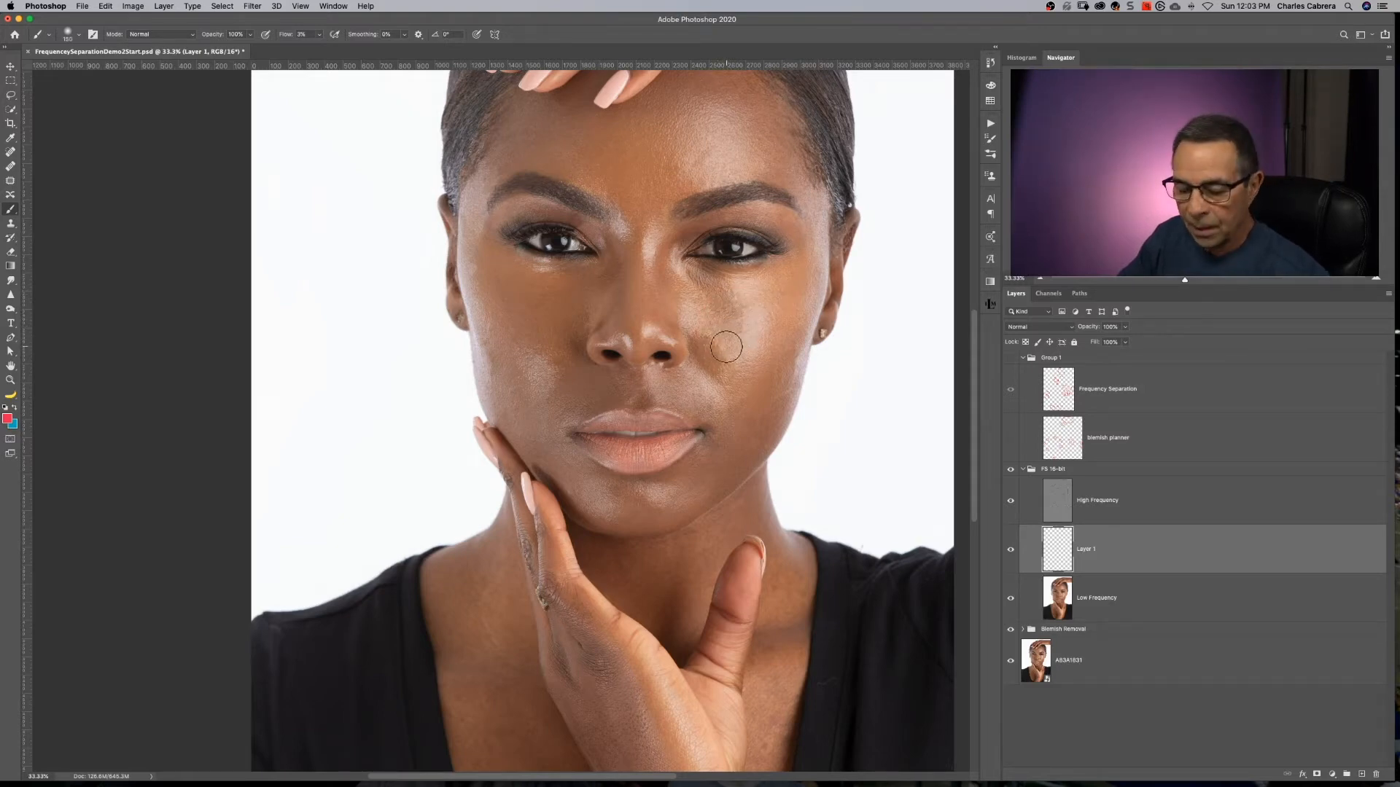
key("bracketright")
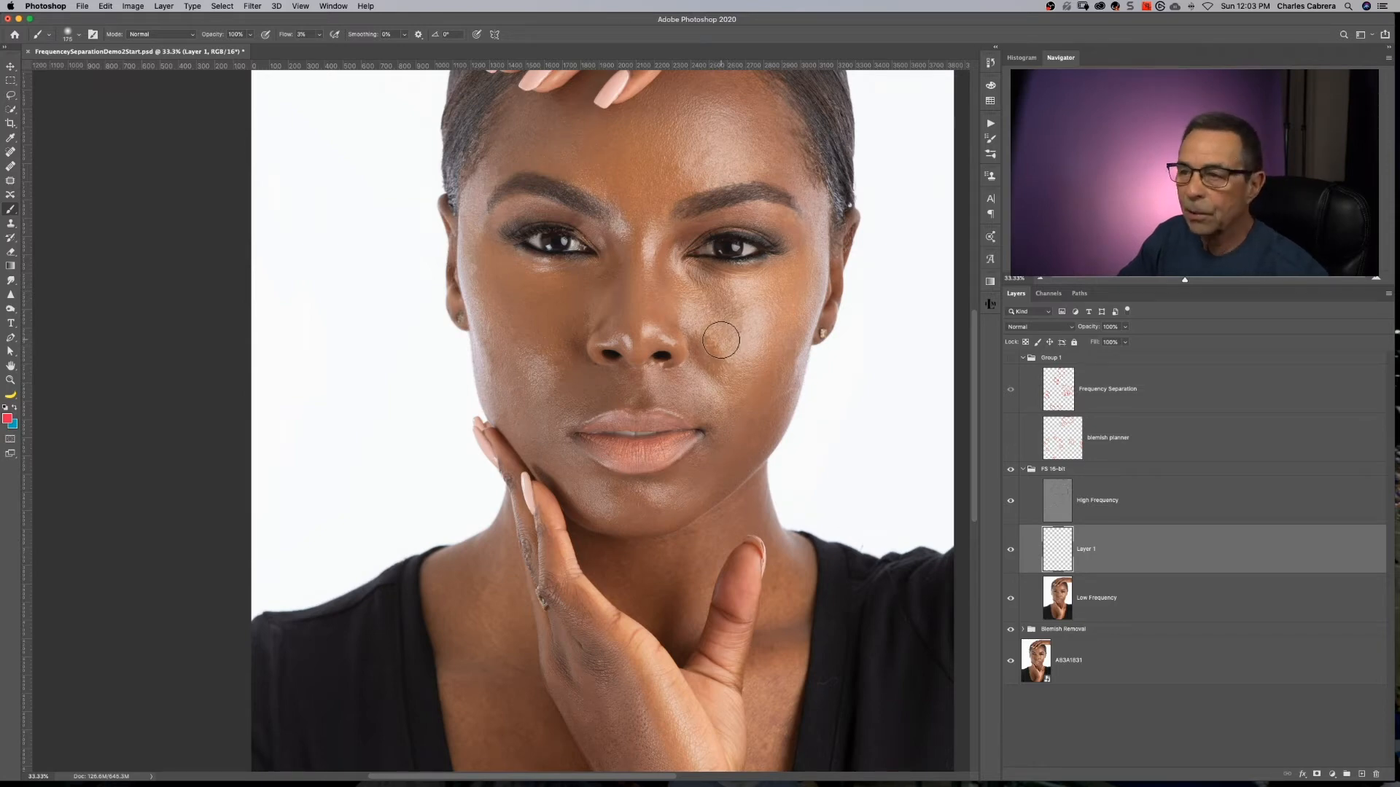
- Sample neighbouring skin tones and paint over the blotchy patch between the model's left cheek and nose on Layer 1
left_click(729, 338, "alt")
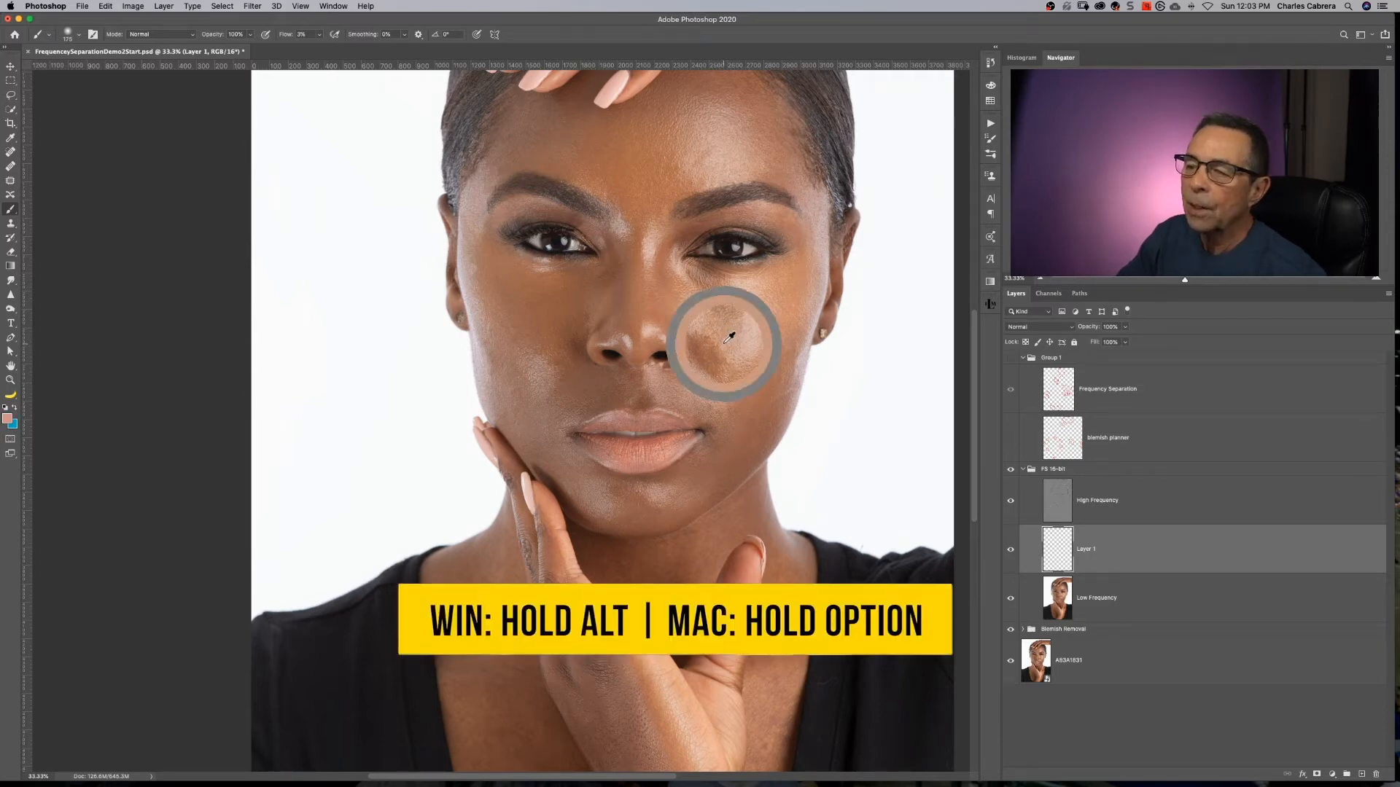
left_click_drag(728, 353, 715, 337)
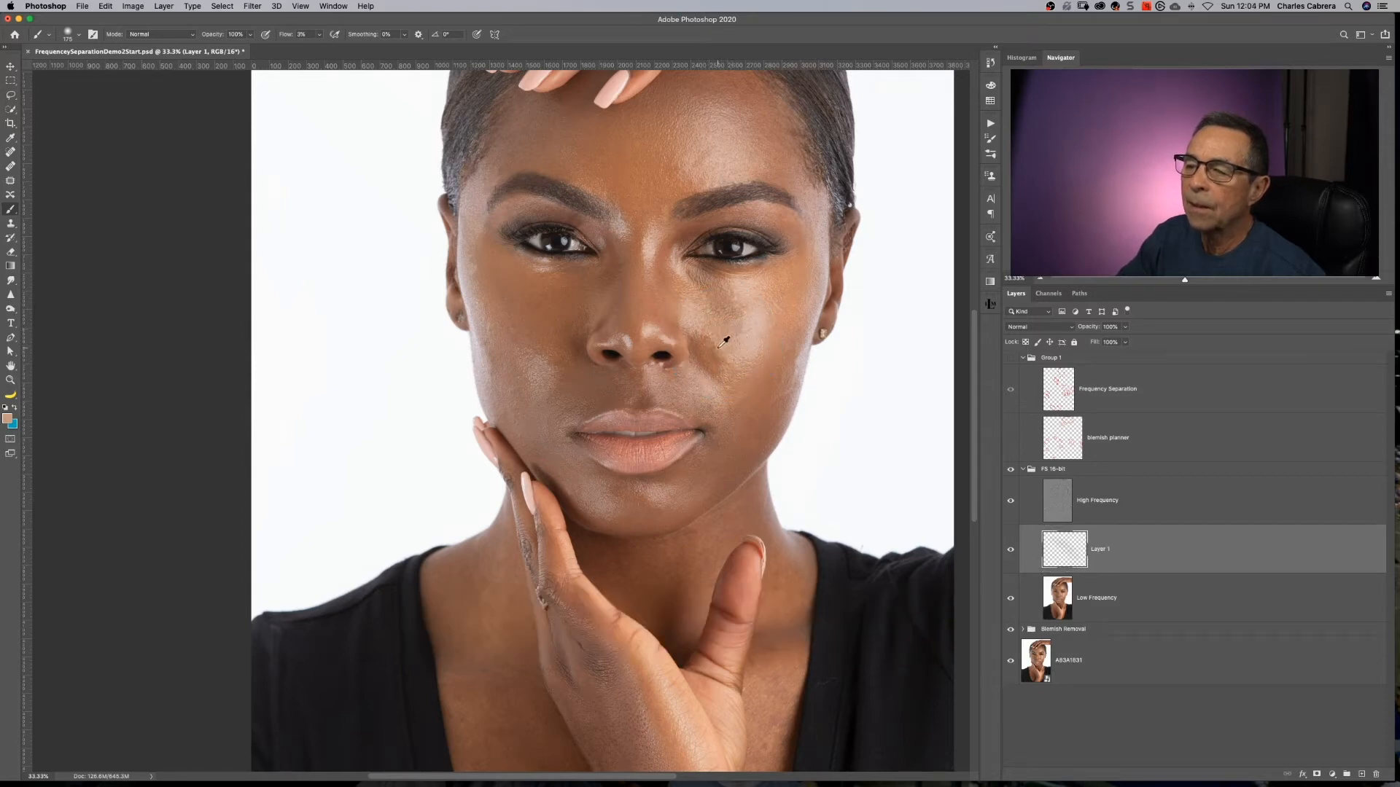
left_click(718, 348, "alt")
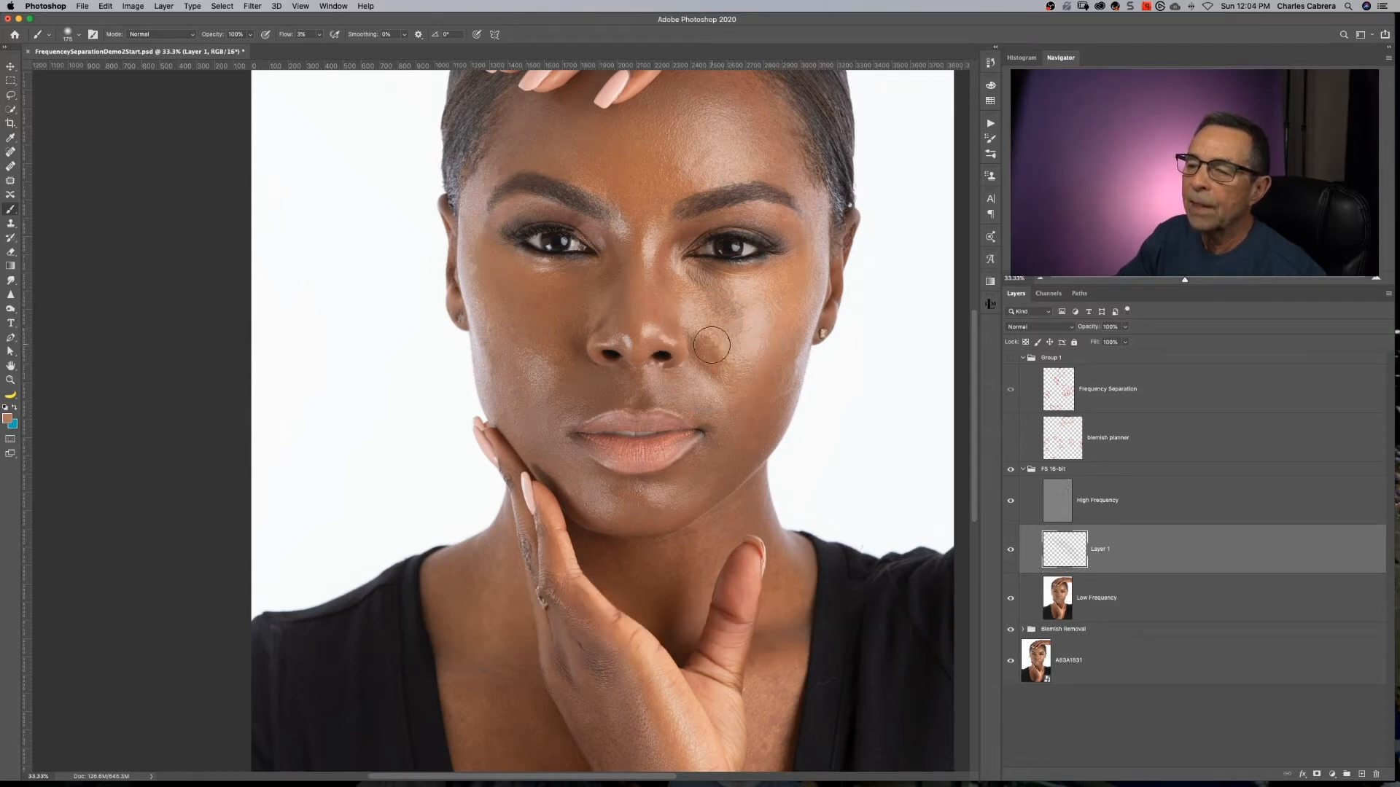
mouse_move(712, 328)
left_mouse_down()
mouse_move(728, 330)
mouse_move(719, 341)
mouse_move(701, 330)
left_mouse_up()
left_click(729, 332, "alt")
left_click(711, 343, "alt")
left_click(725, 322, "alt")
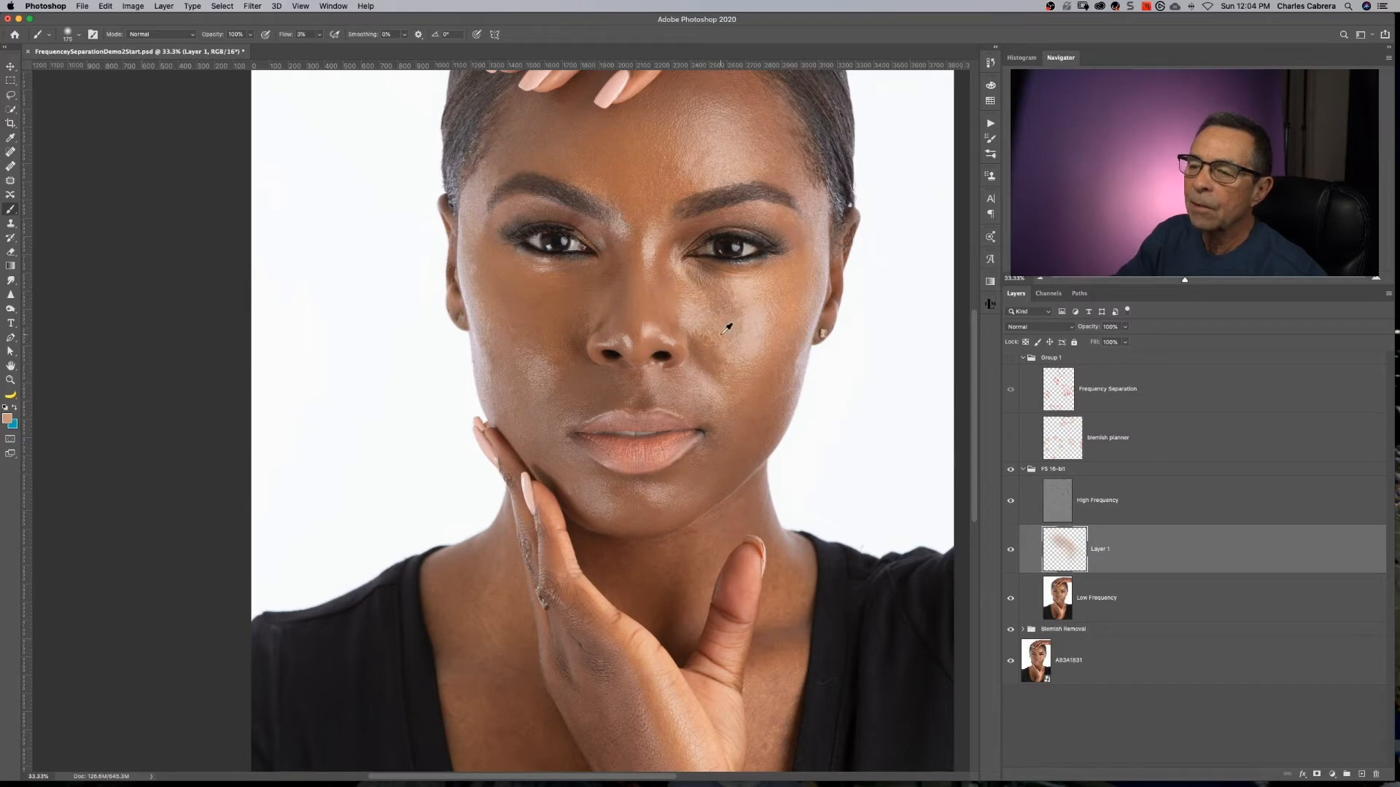
left_click(714, 348, "alt")
left_click(706, 322, "alt")
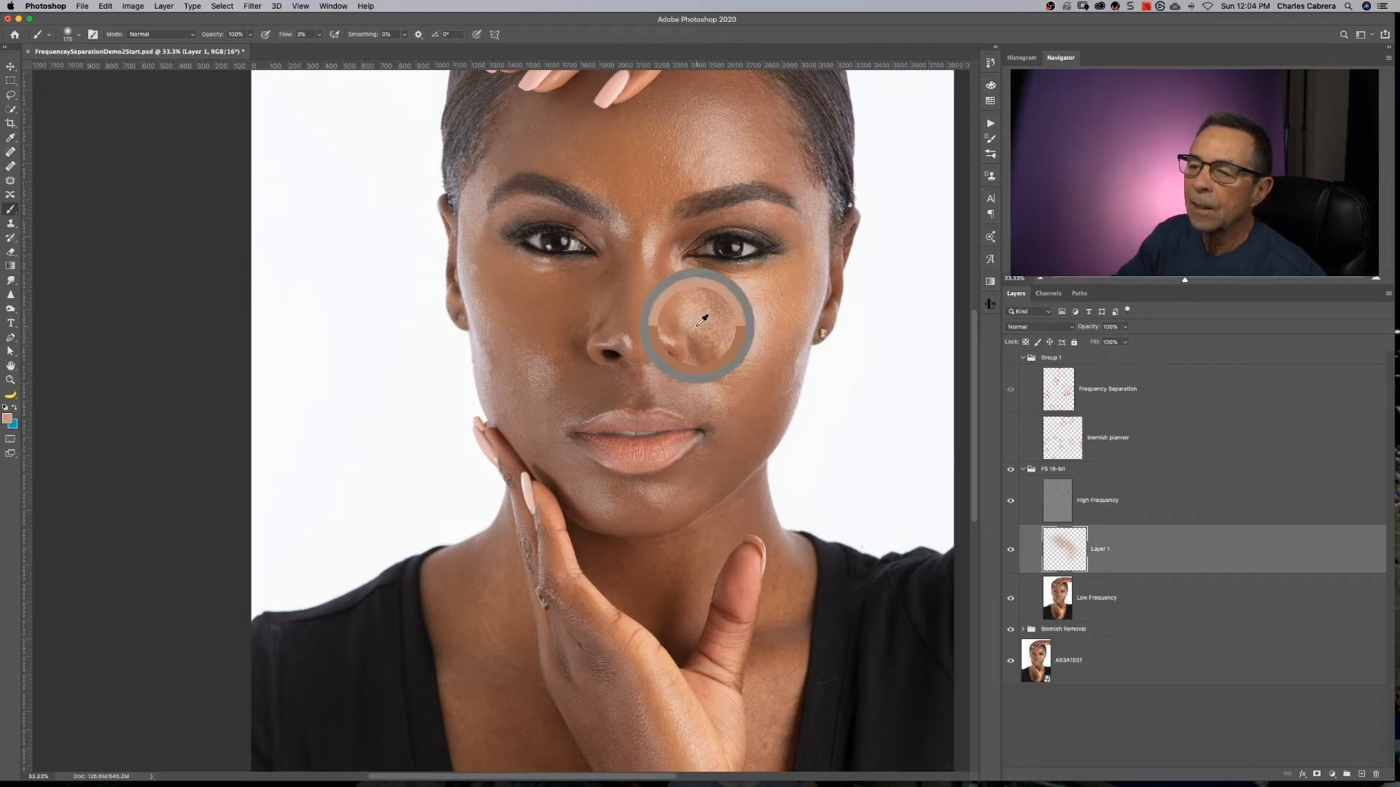
left_click_drag(696, 325, 706, 321)
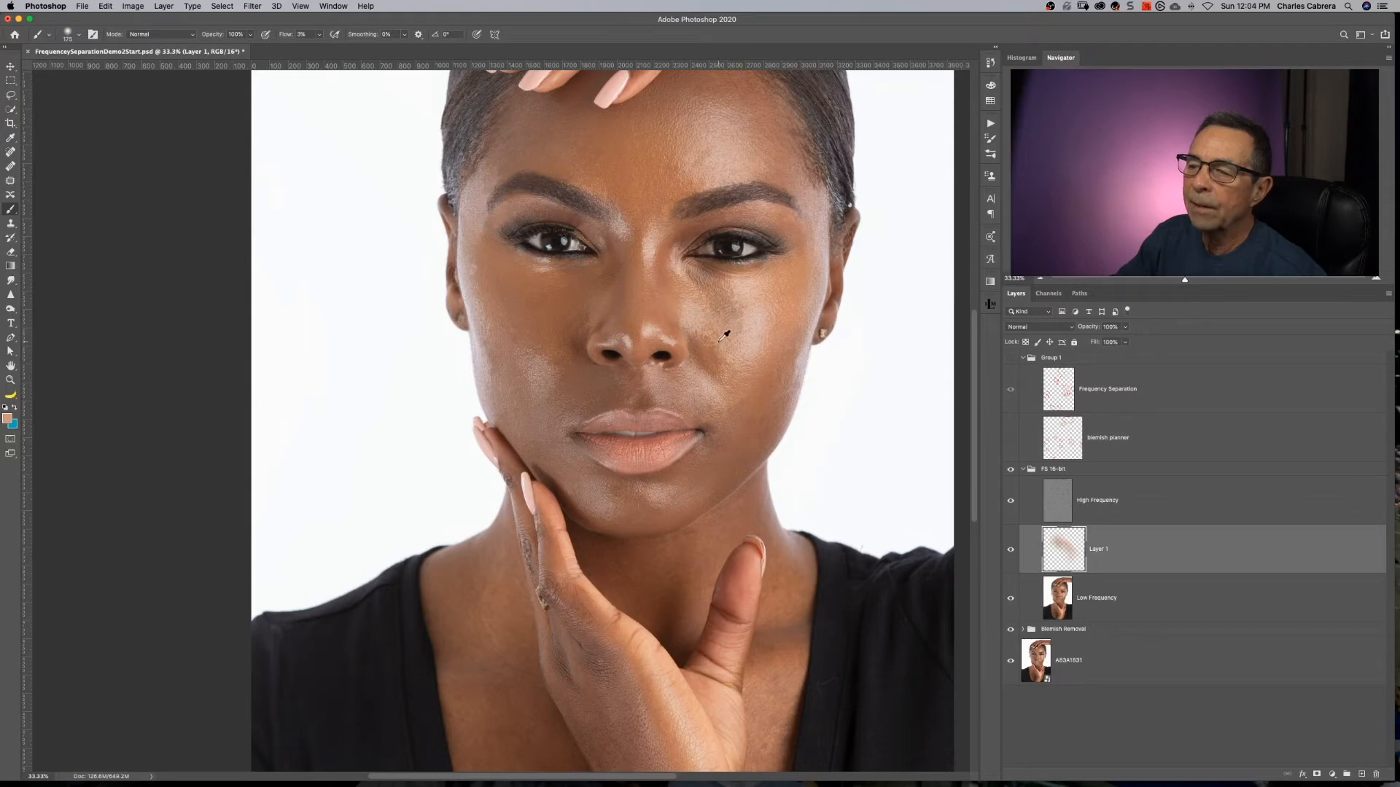
- Blend the lower part of the model's left cheek down to the smile line using sampled light and dark skin tones
left_click(707, 351, "alt")
left_click(726, 336, "alt")
left_click(738, 351, "alt")
left_click(721, 357, "alt")
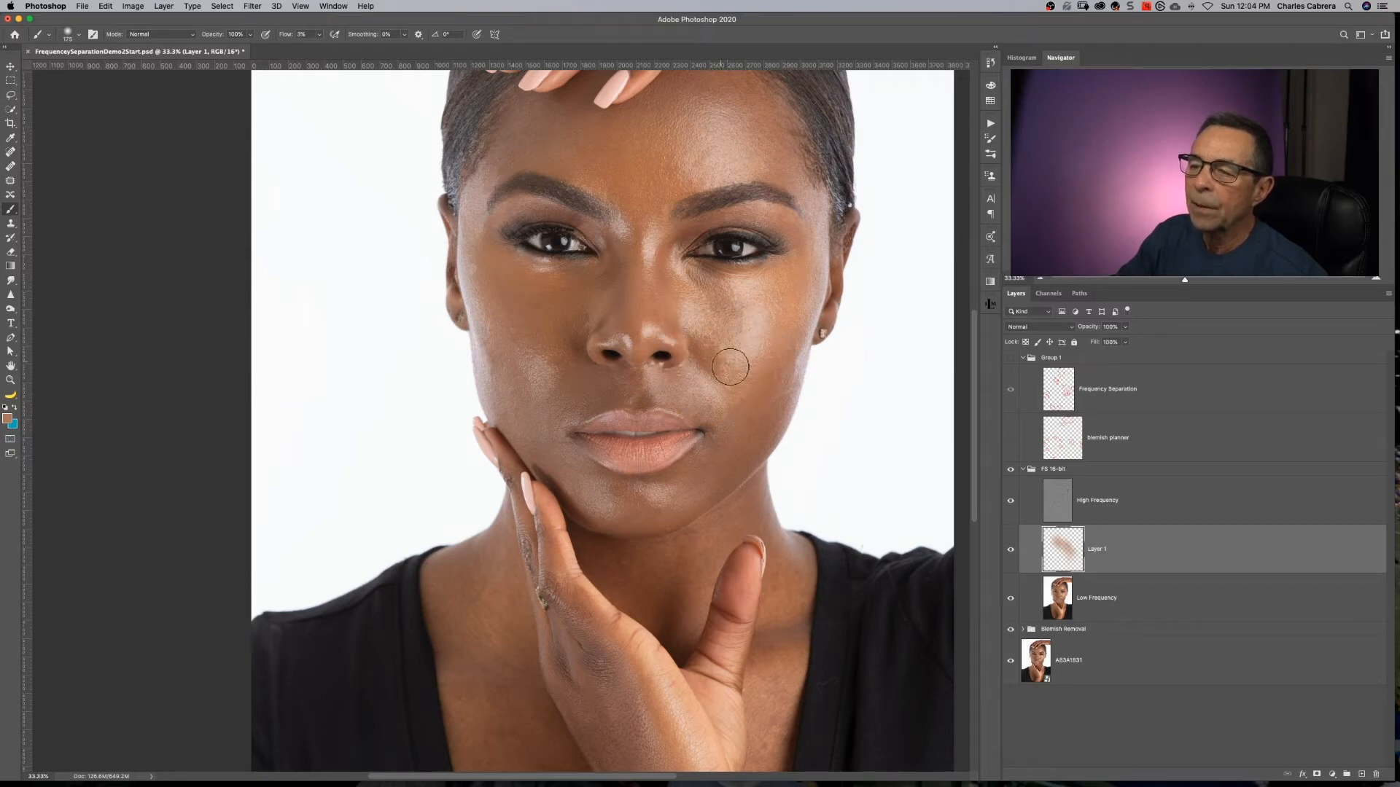
left_click_drag(719, 353, 704, 377)
left_click(712, 369, "alt")
left_click(704, 377, "alt")
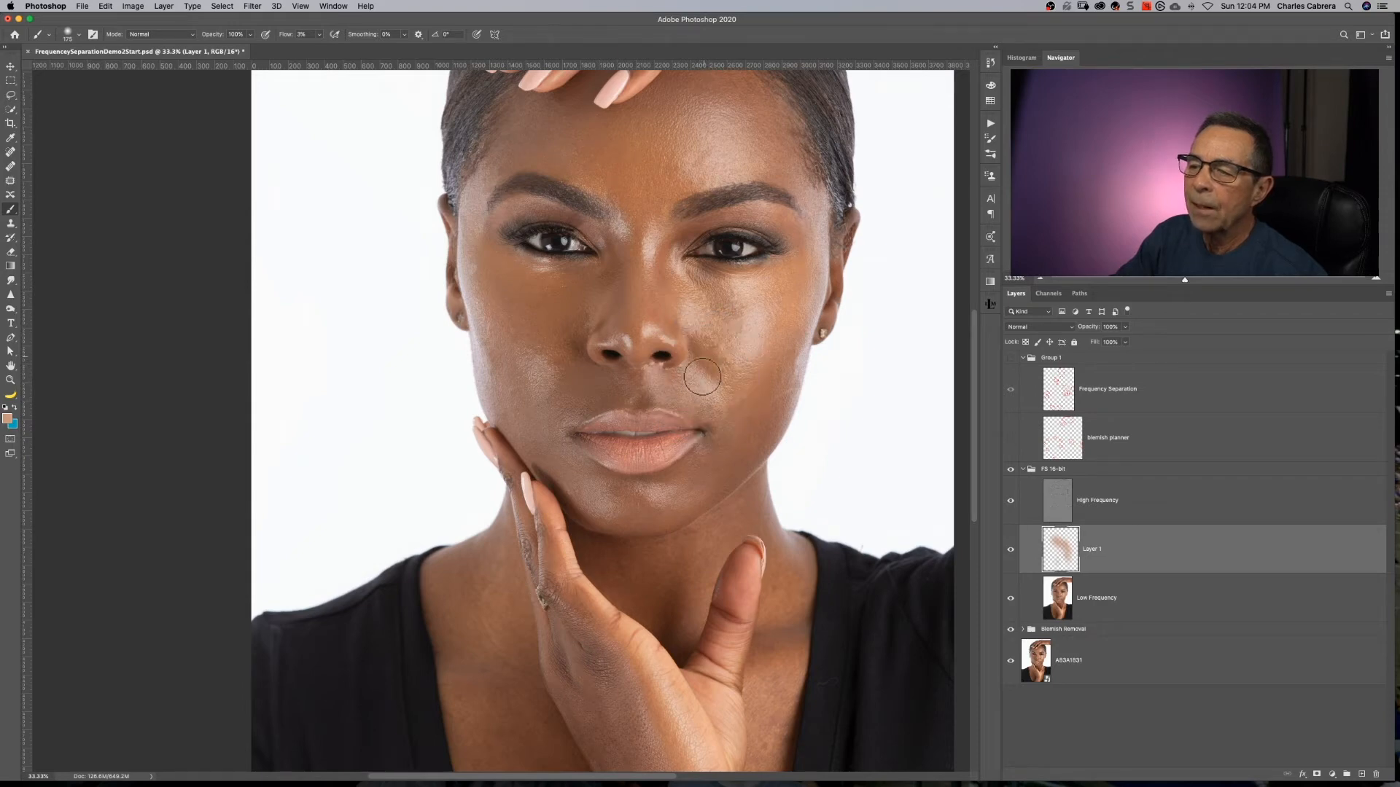
left_click(694, 375, "alt")
left_click_drag(694, 372, 708, 361)
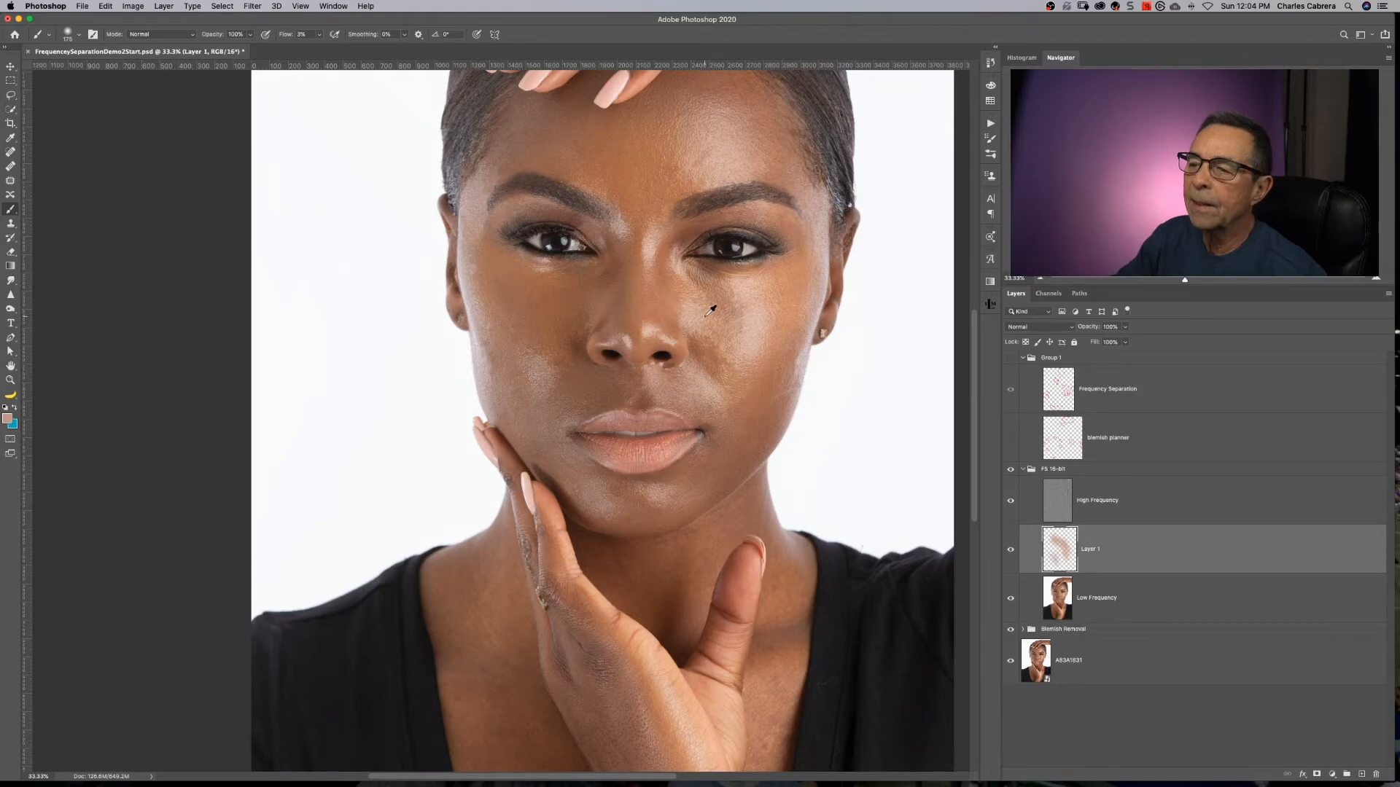
- Compare the left cheek with and without the Layer 1 painting at 50% and 33.3% zoom
left_click(1011, 550)
key("super+equal")
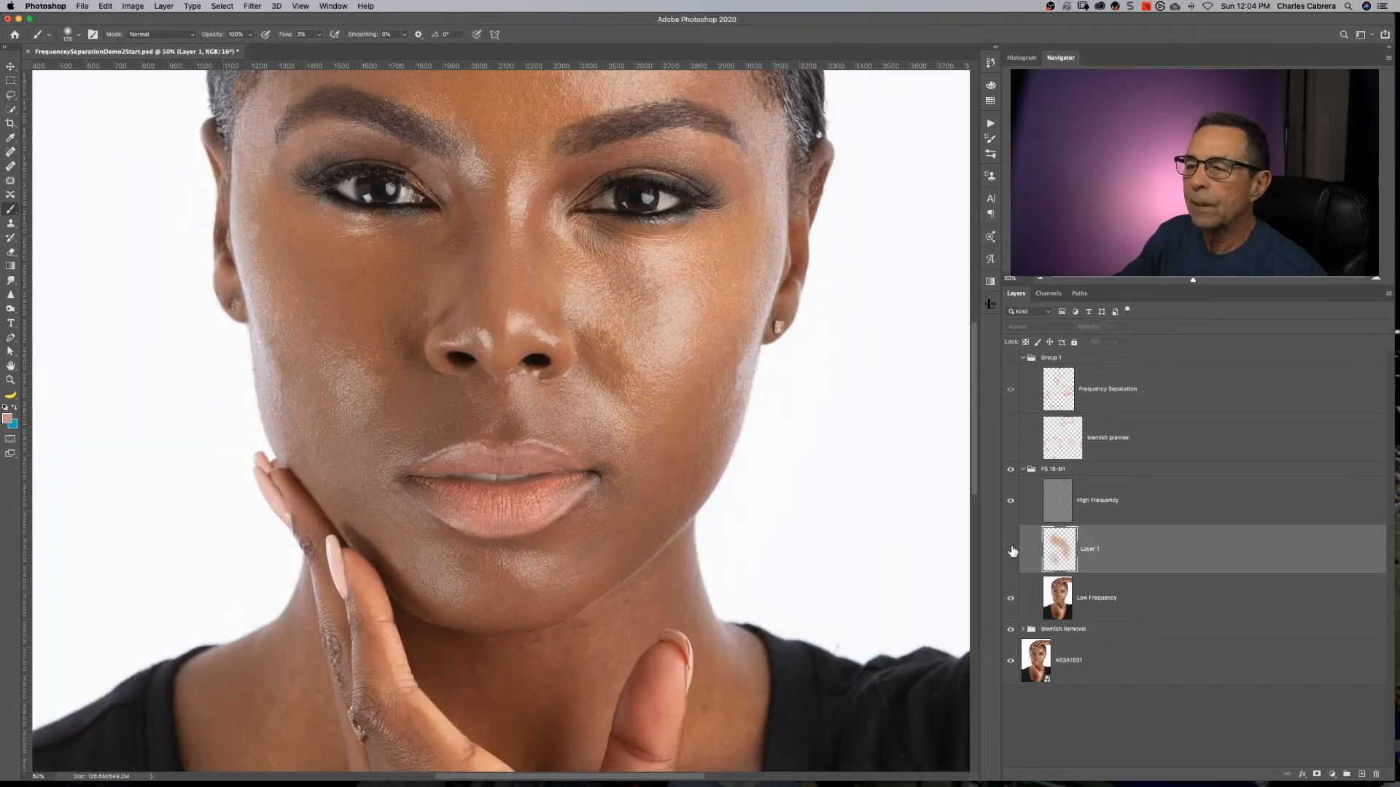
left_click(1011, 552)
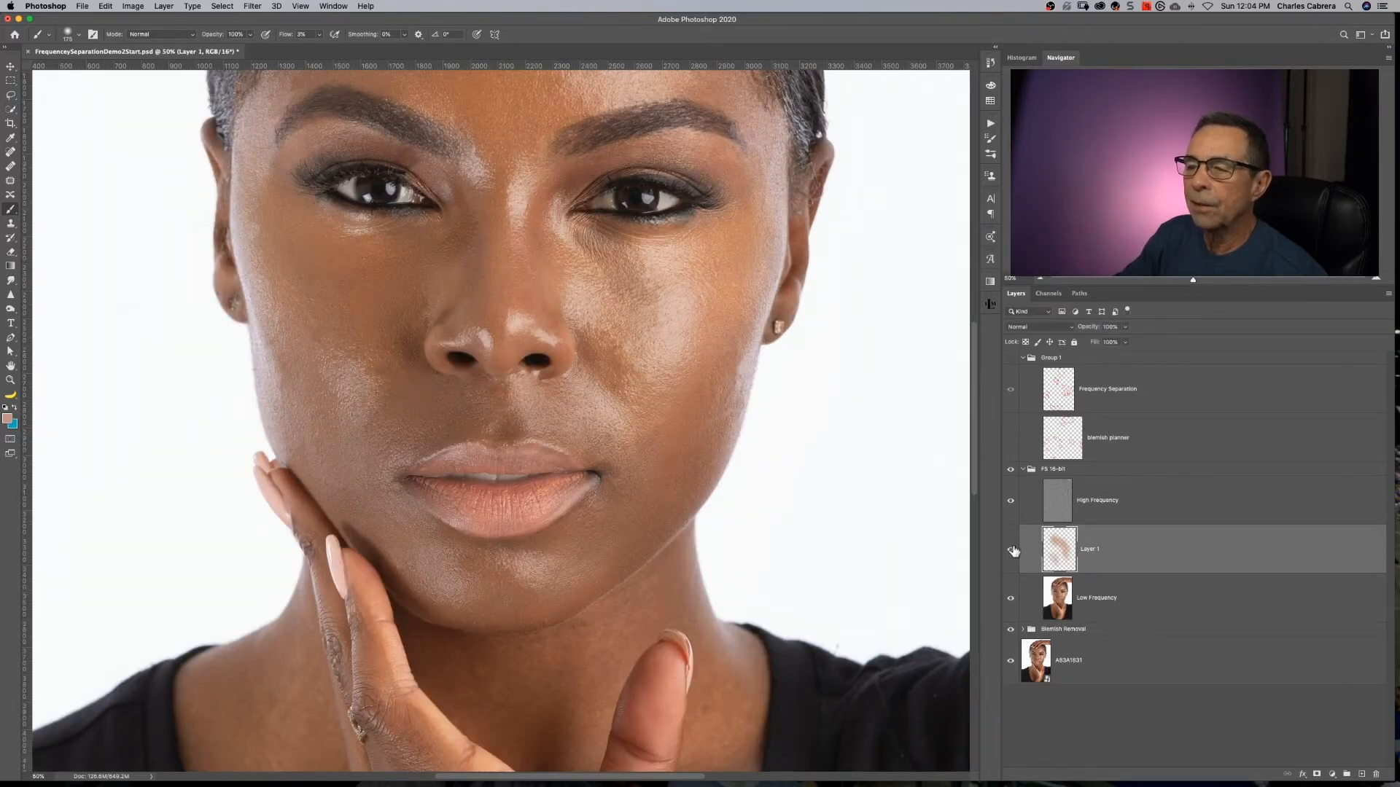
key("super+minus")
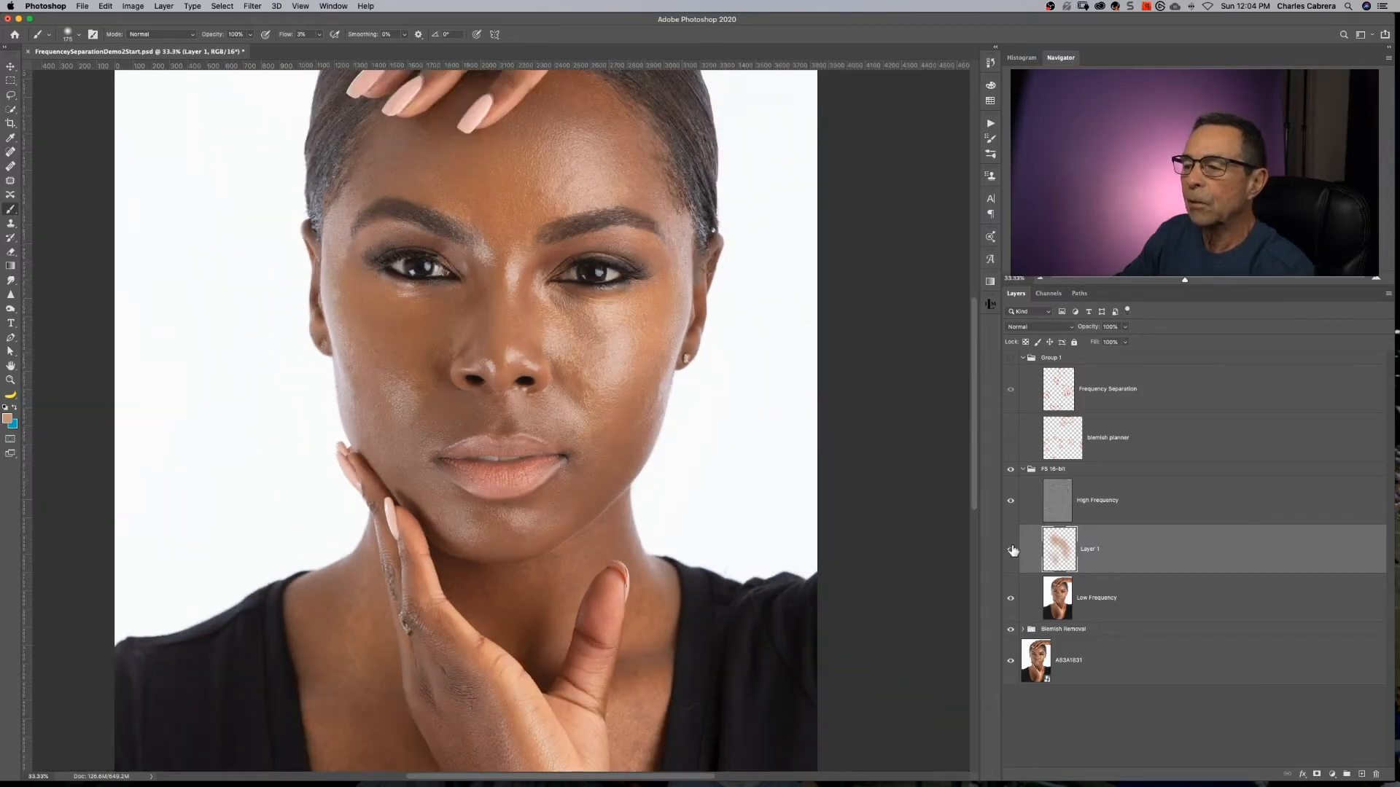
left_click(1010, 552)
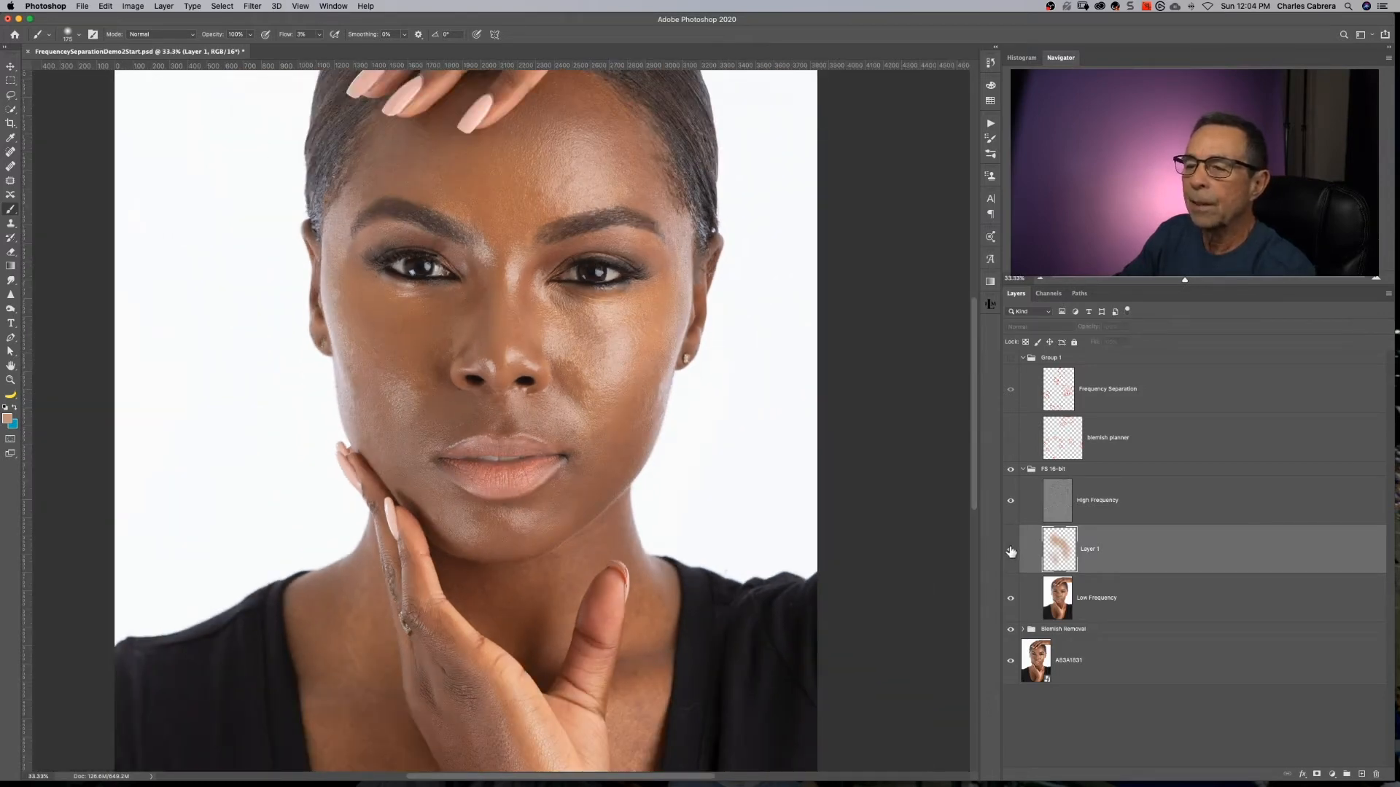
left_click(1011, 551)
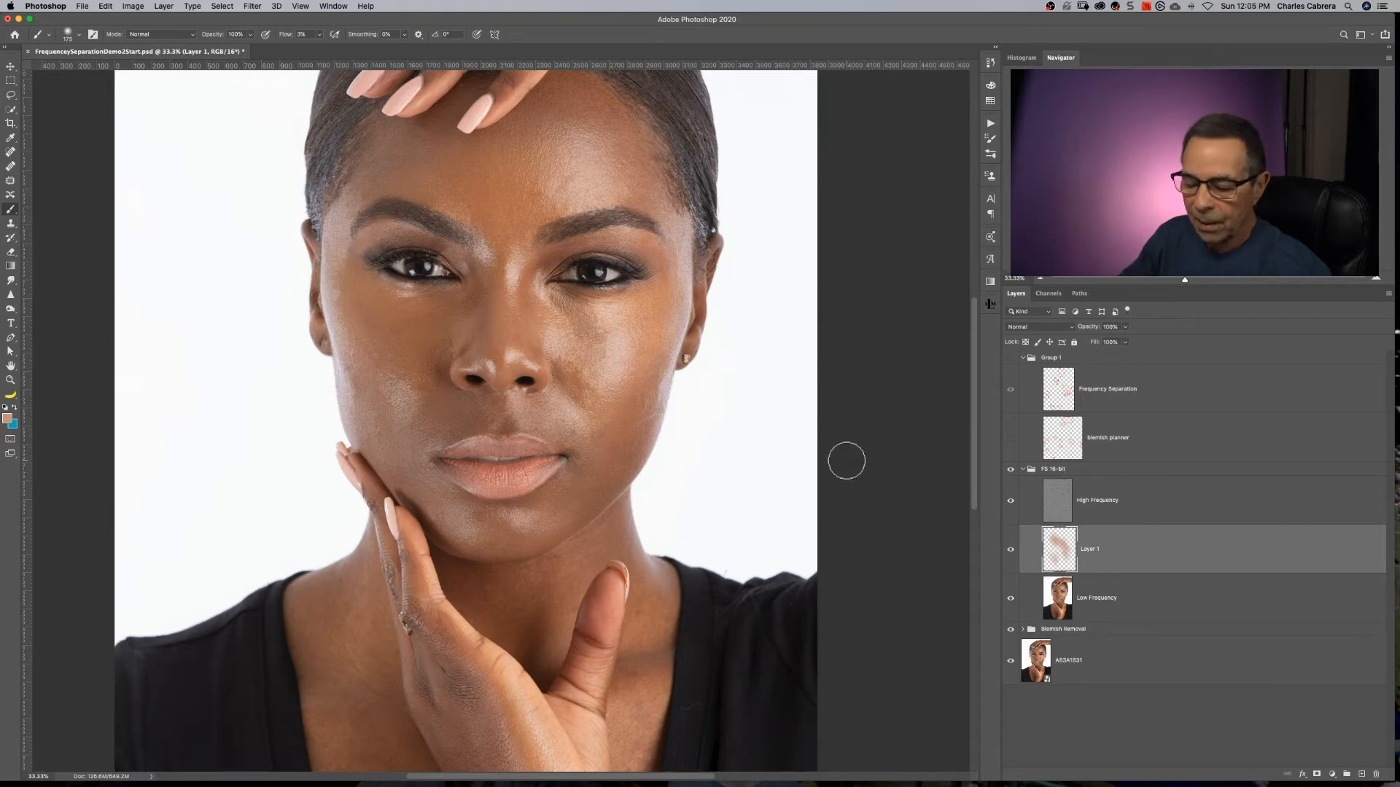
- Paint sampled skin tones over the inner left cheek from beside the nostril down towards the mouth corner
left_click(591, 368, "alt")
left_click_drag(575, 383, 589, 361)
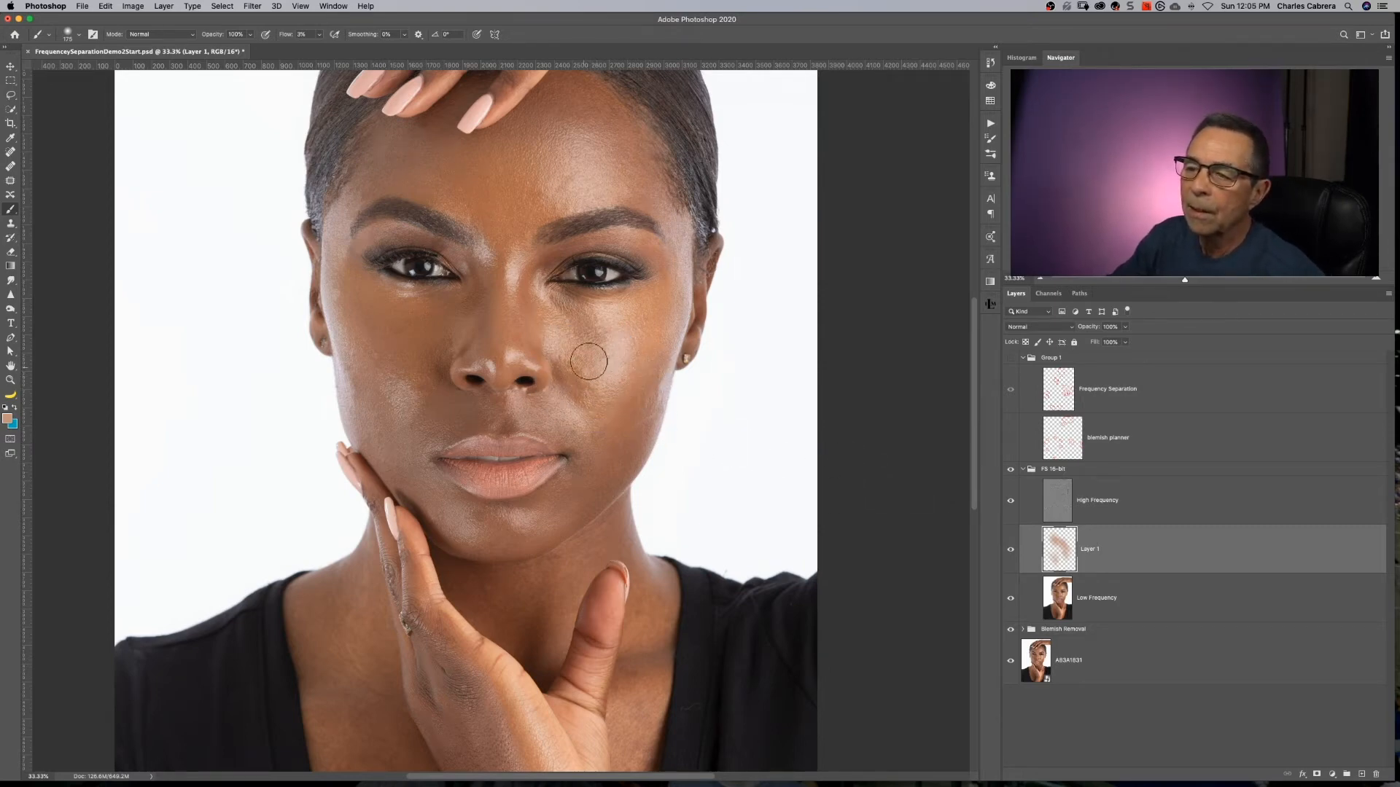
left_click(568, 351, "alt")
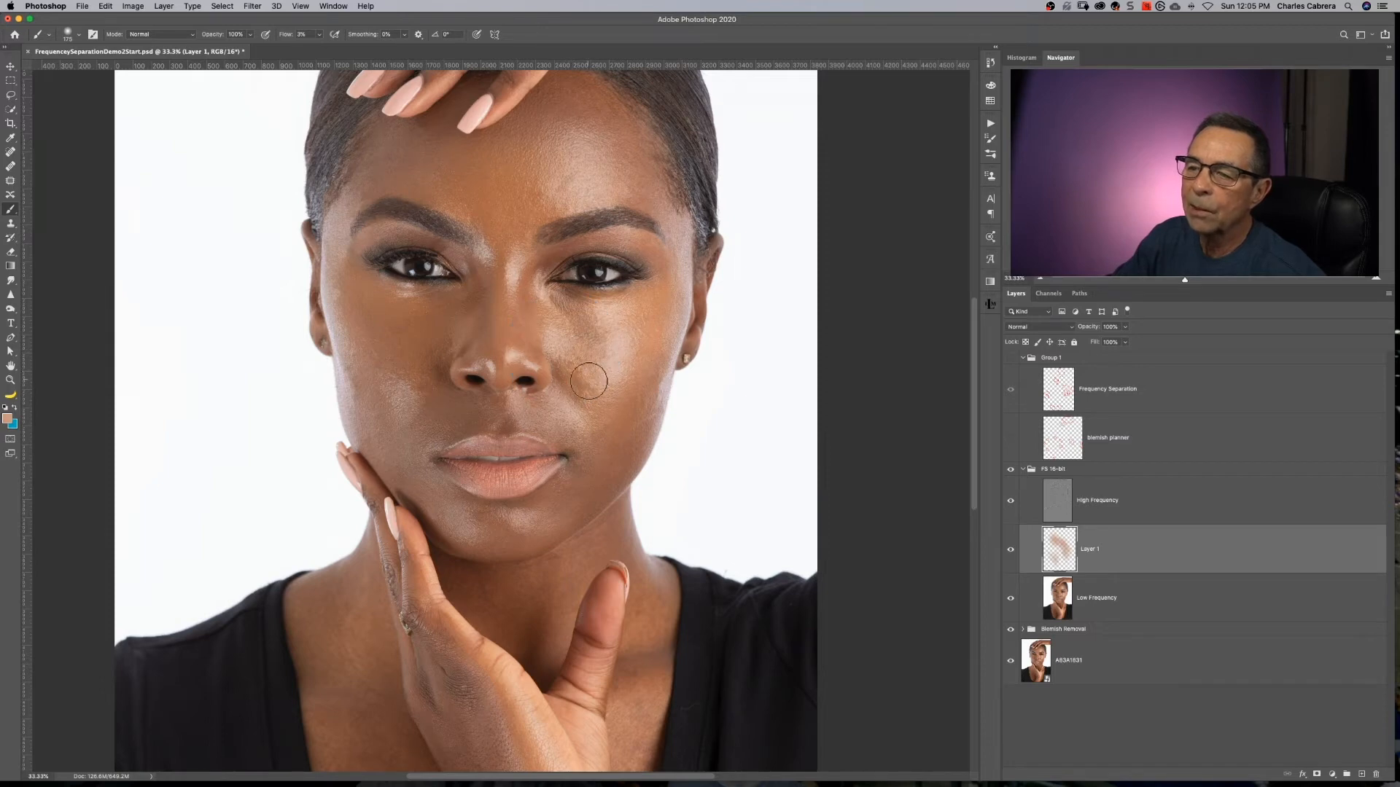
left_click(576, 387, "alt")
mouse_move(589, 409)
left_mouse_down()
mouse_move(603, 385)
mouse_move(587, 436)
left_mouse_up()
- Smooth the outer edge of the left cheek highlight with skin tones sampled around it
left_click(610, 381, "alt")
left_click(622, 406, "alt")
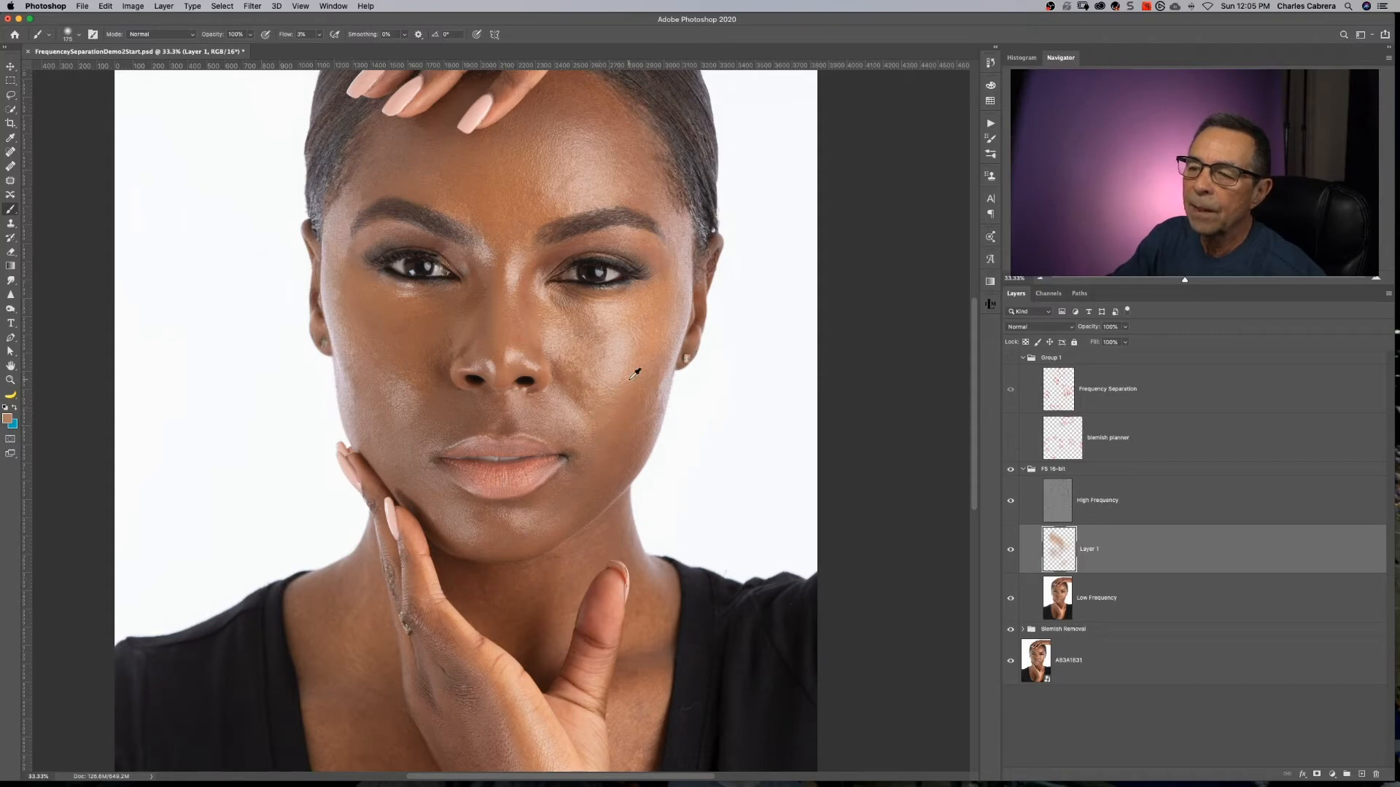
left_click(632, 387, "alt")
left_click_drag(632, 380, 646, 369)
left_click(625, 367, "alt")
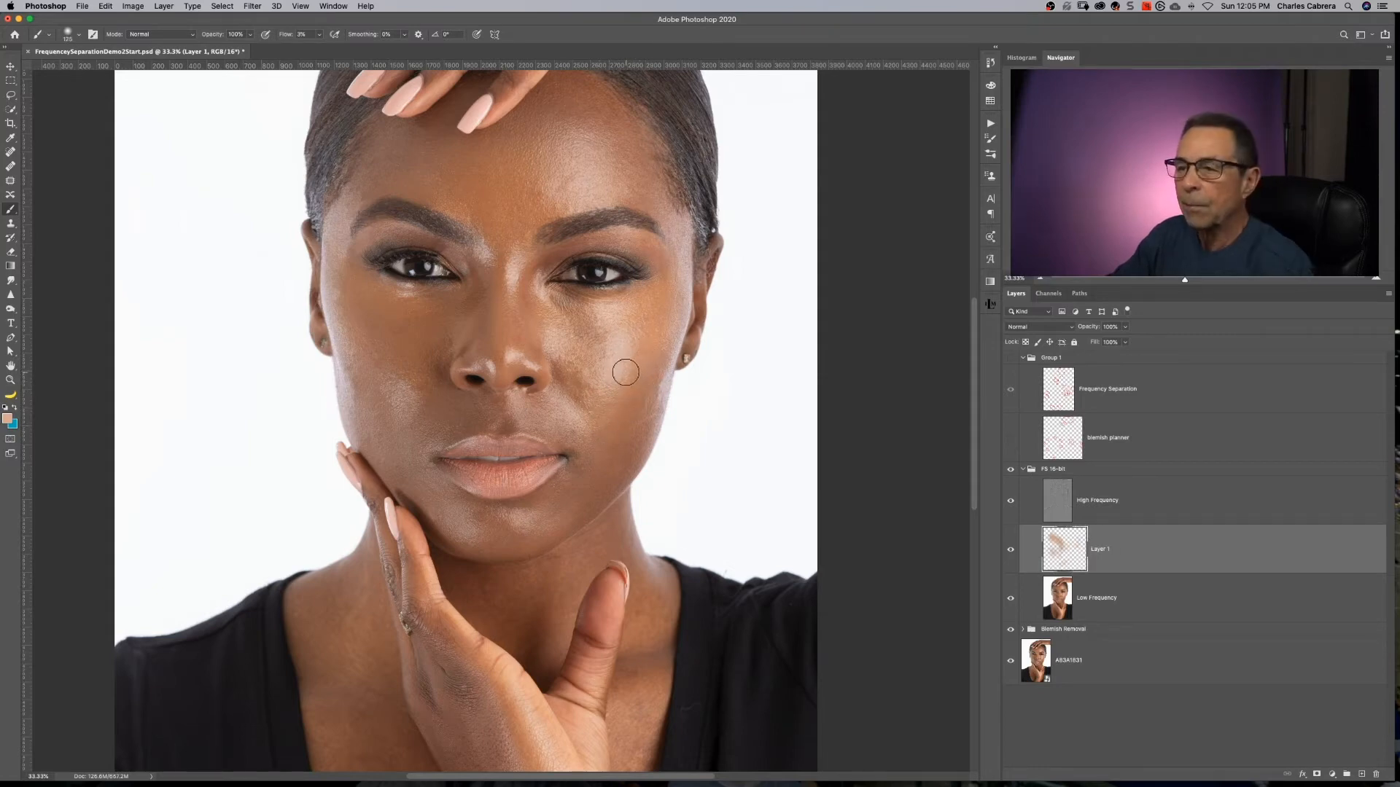
- Blend the centre of the left cheek highlight with a larger brush and undo the last stroke
key("]")
left_click(620, 329, "alt")
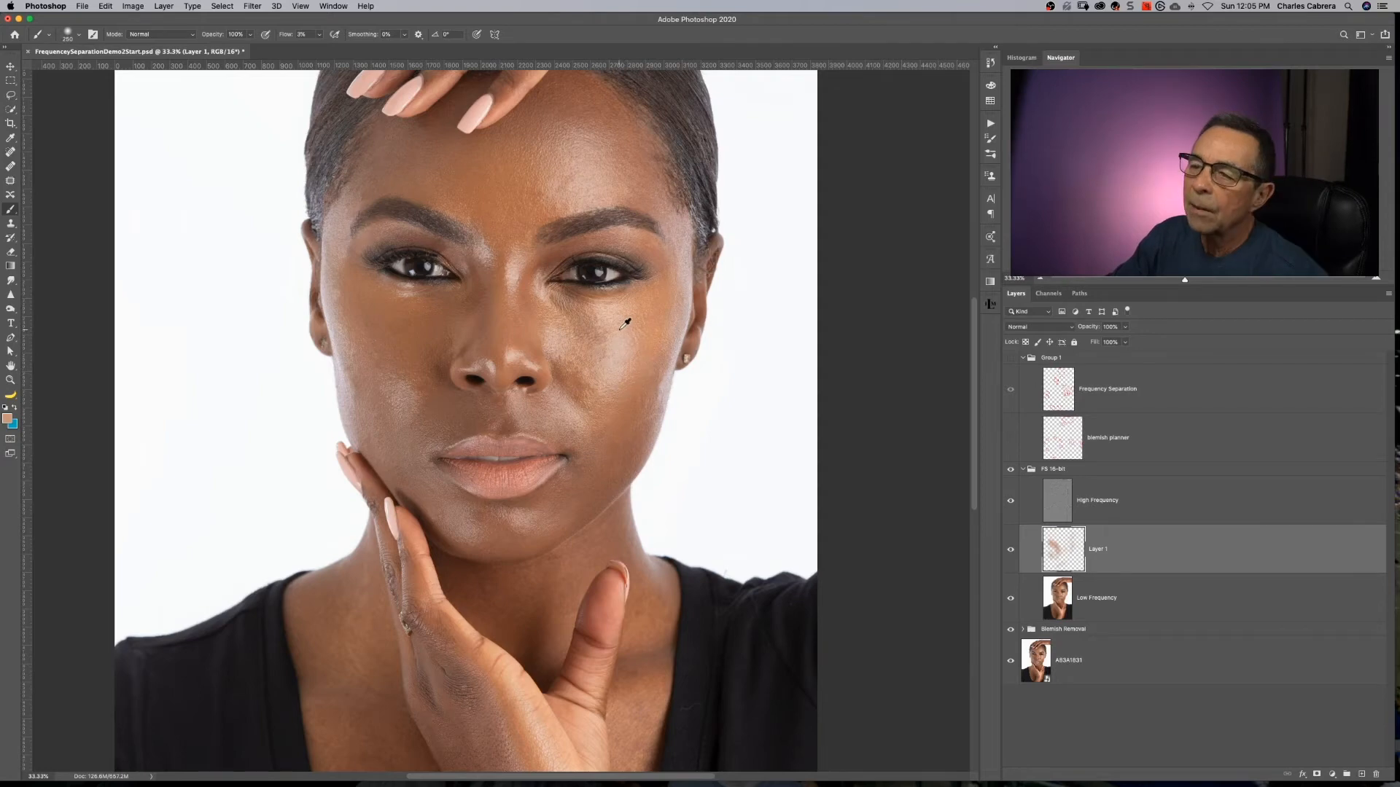
left_click(625, 353, "alt")
mouse_move(616, 378)
left_mouse_down()
mouse_move(584, 390)
mouse_move(612, 374)
left_mouse_up()
key("super+z")
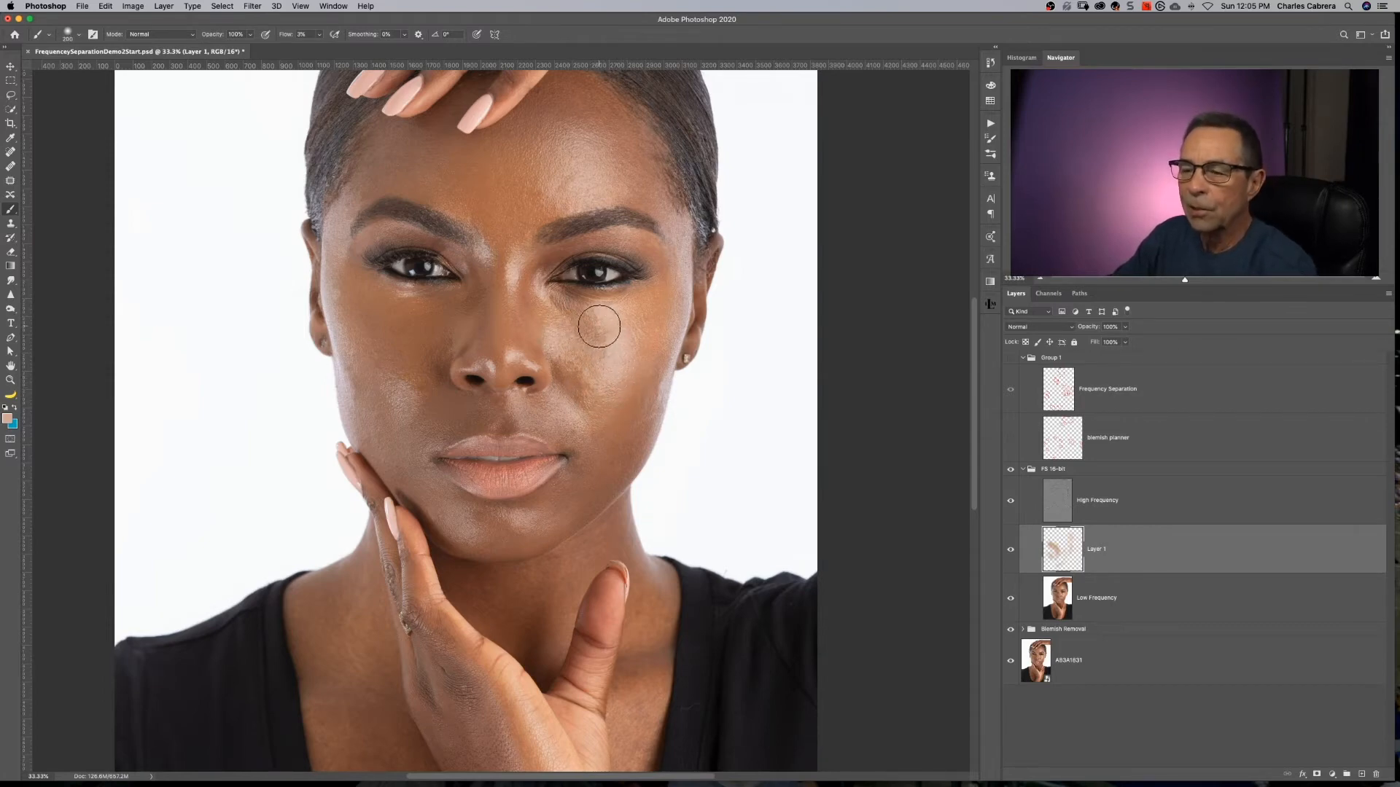
- Even out the upper left cheek below the eye with skin tones sampled around the area
left_click(594, 319, "alt")
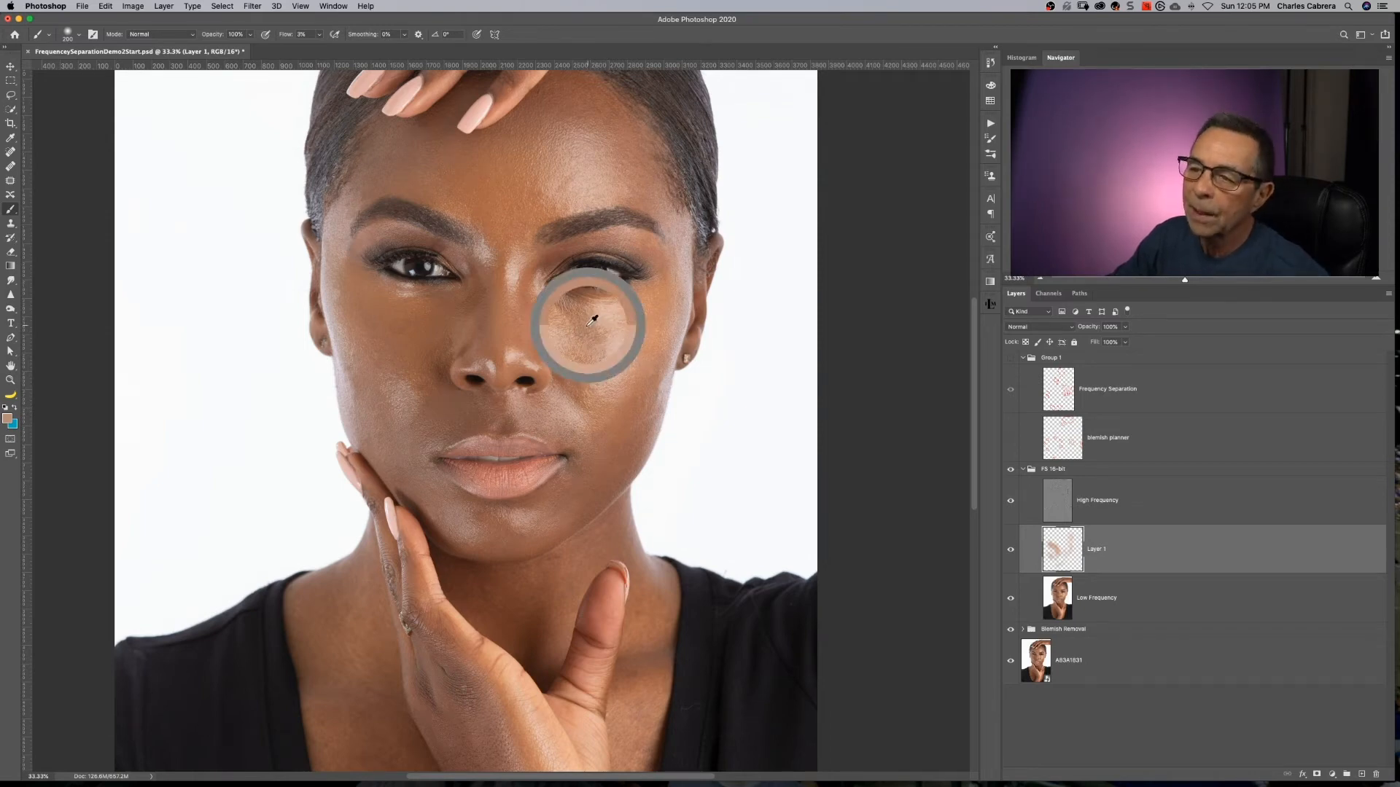
left_click_drag(592, 320, 595, 321)
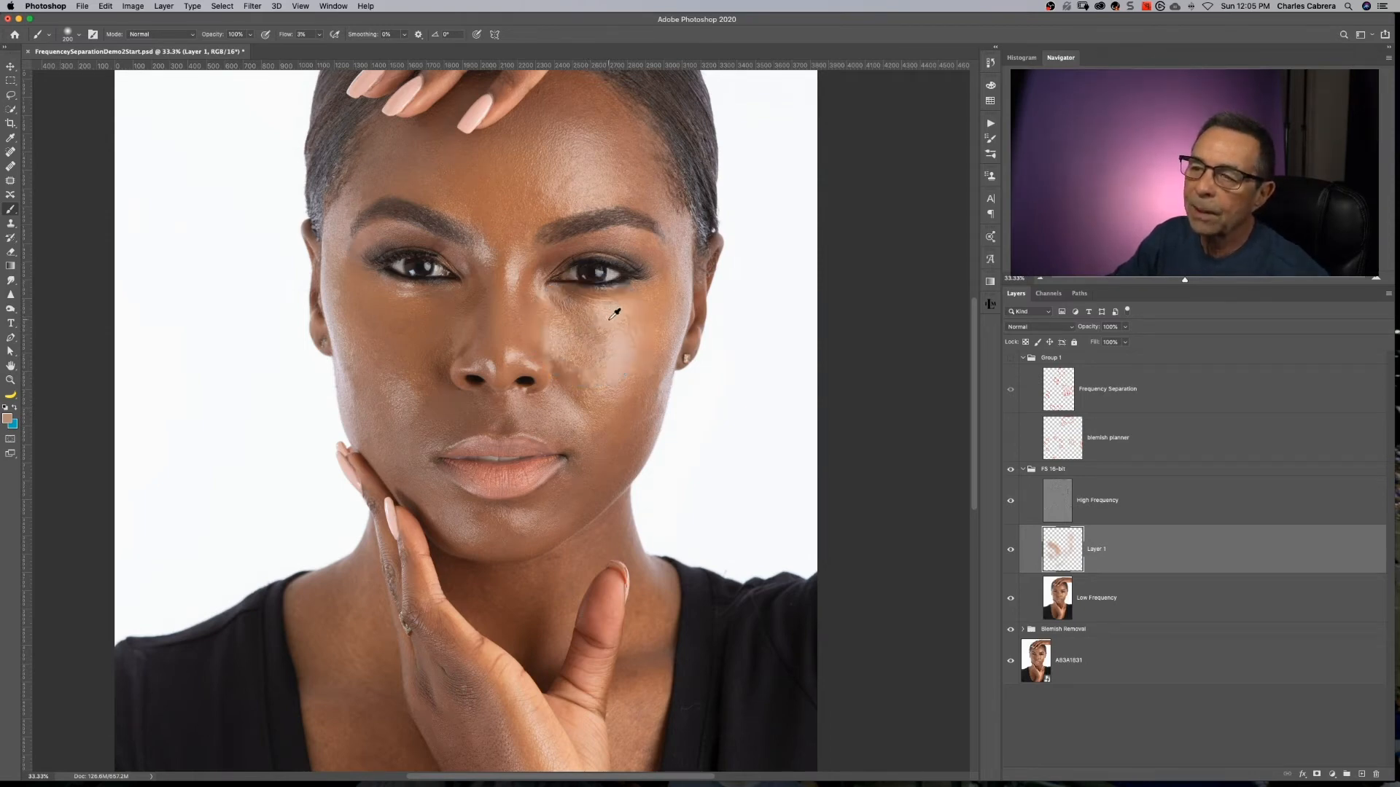
left_click(596, 321, "alt")
left_click(596, 318, "alt")
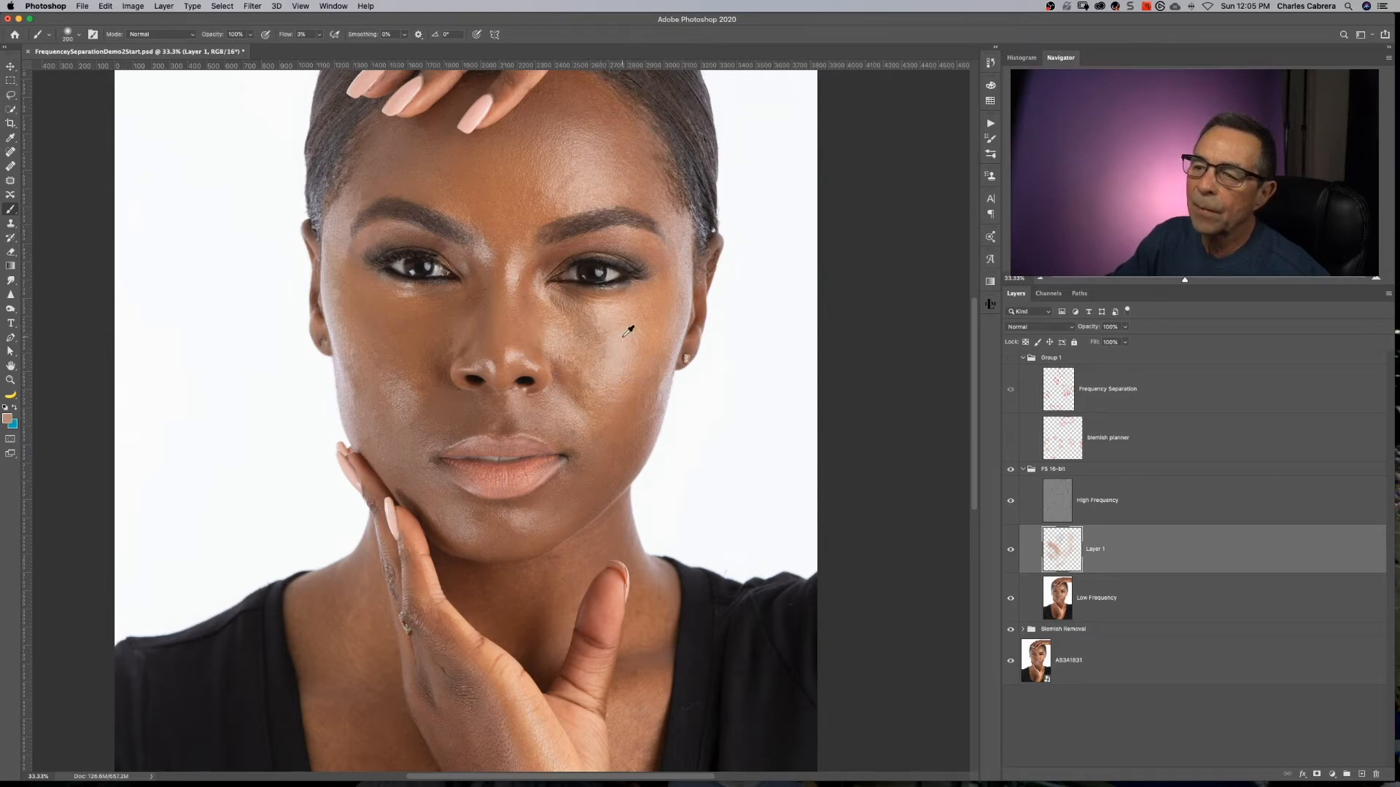
left_click(611, 326, "alt")
left_click(606, 316, "alt")
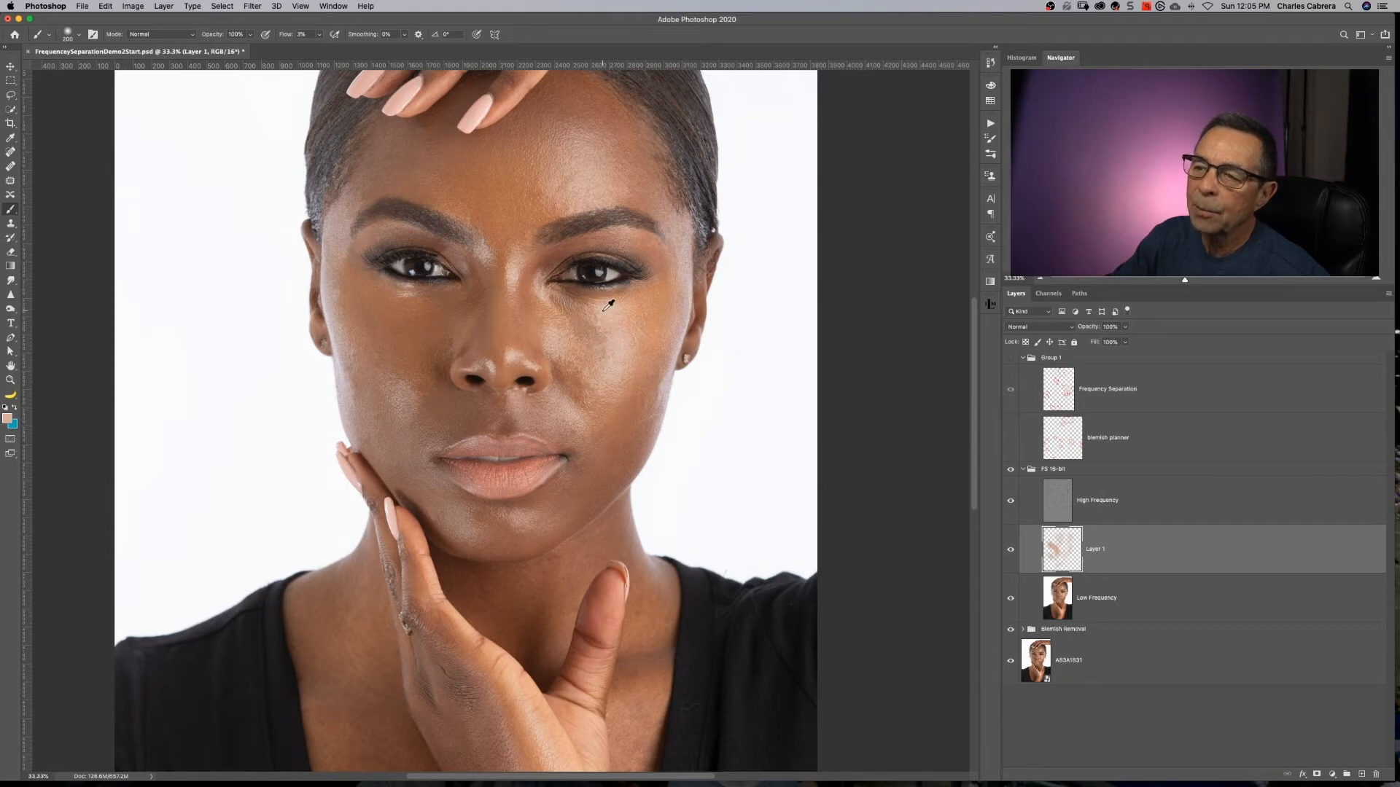
left_click(610, 308, "alt")
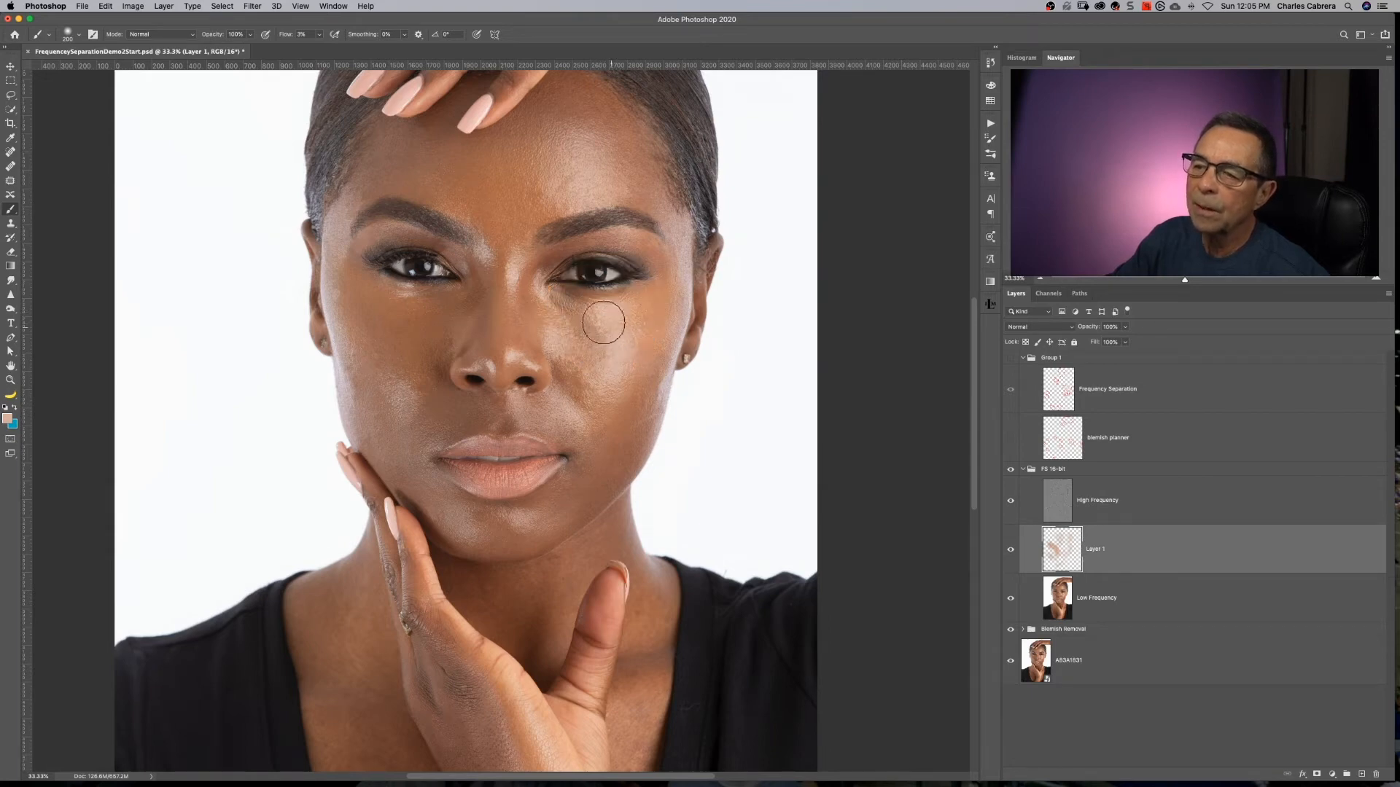
left_click(605, 333, "alt")
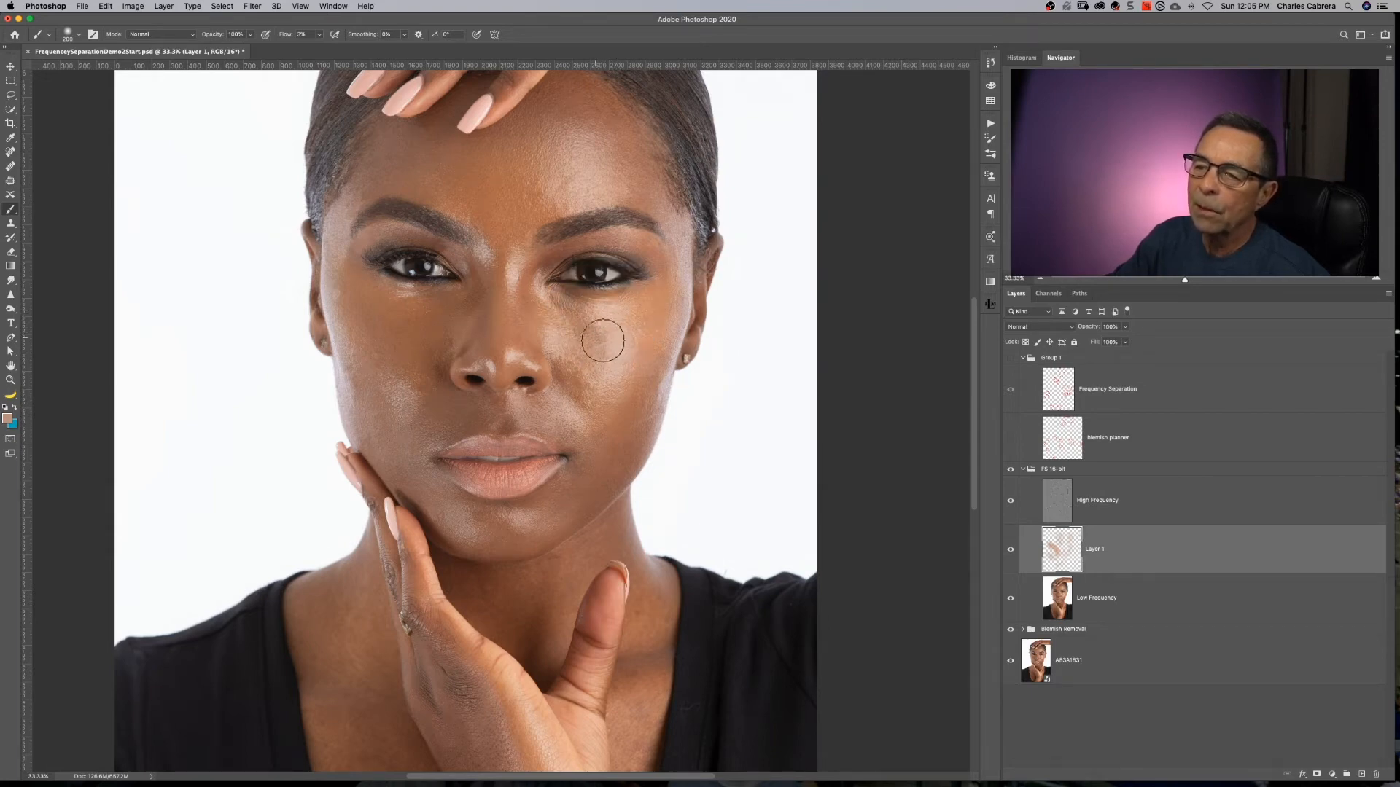
left_click(612, 316, "alt")
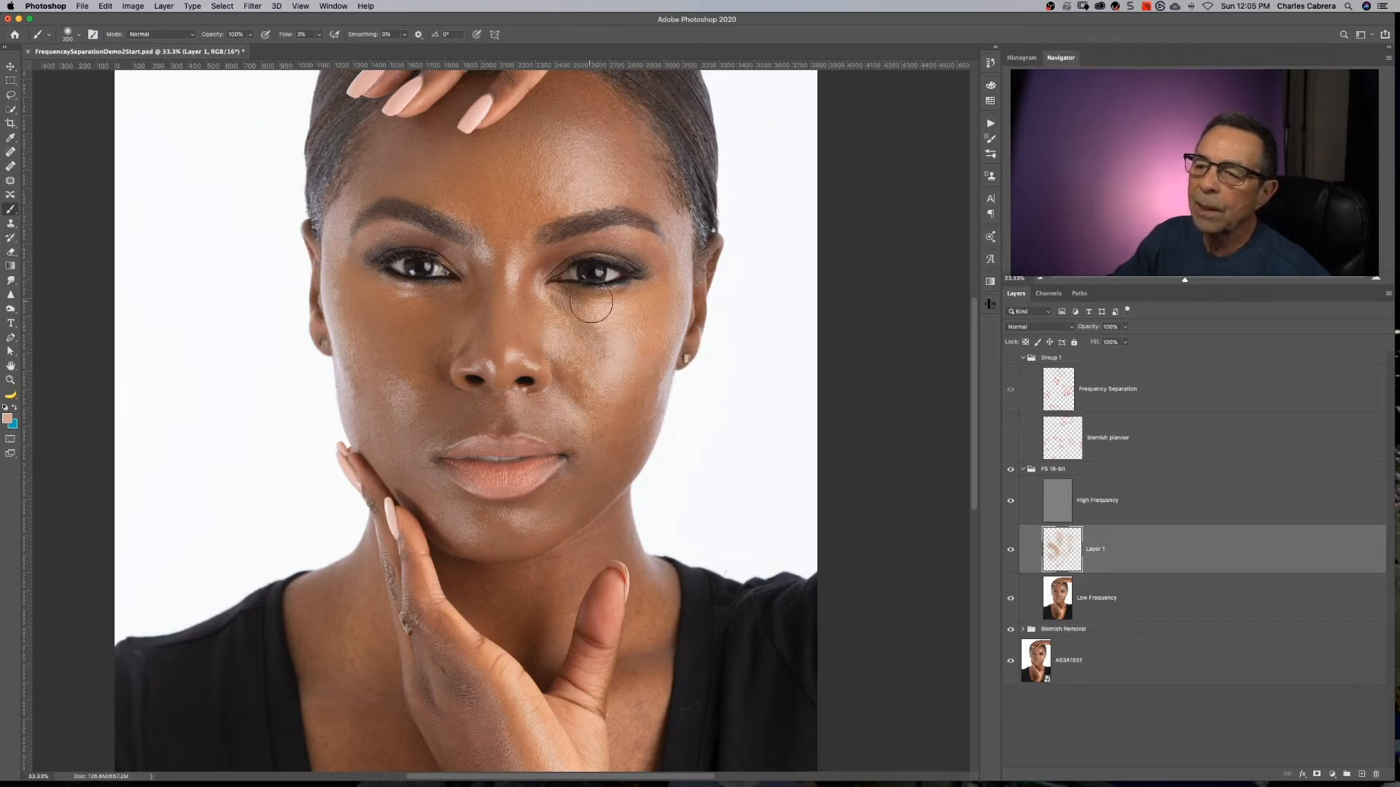
left_click(599, 375, "alt")
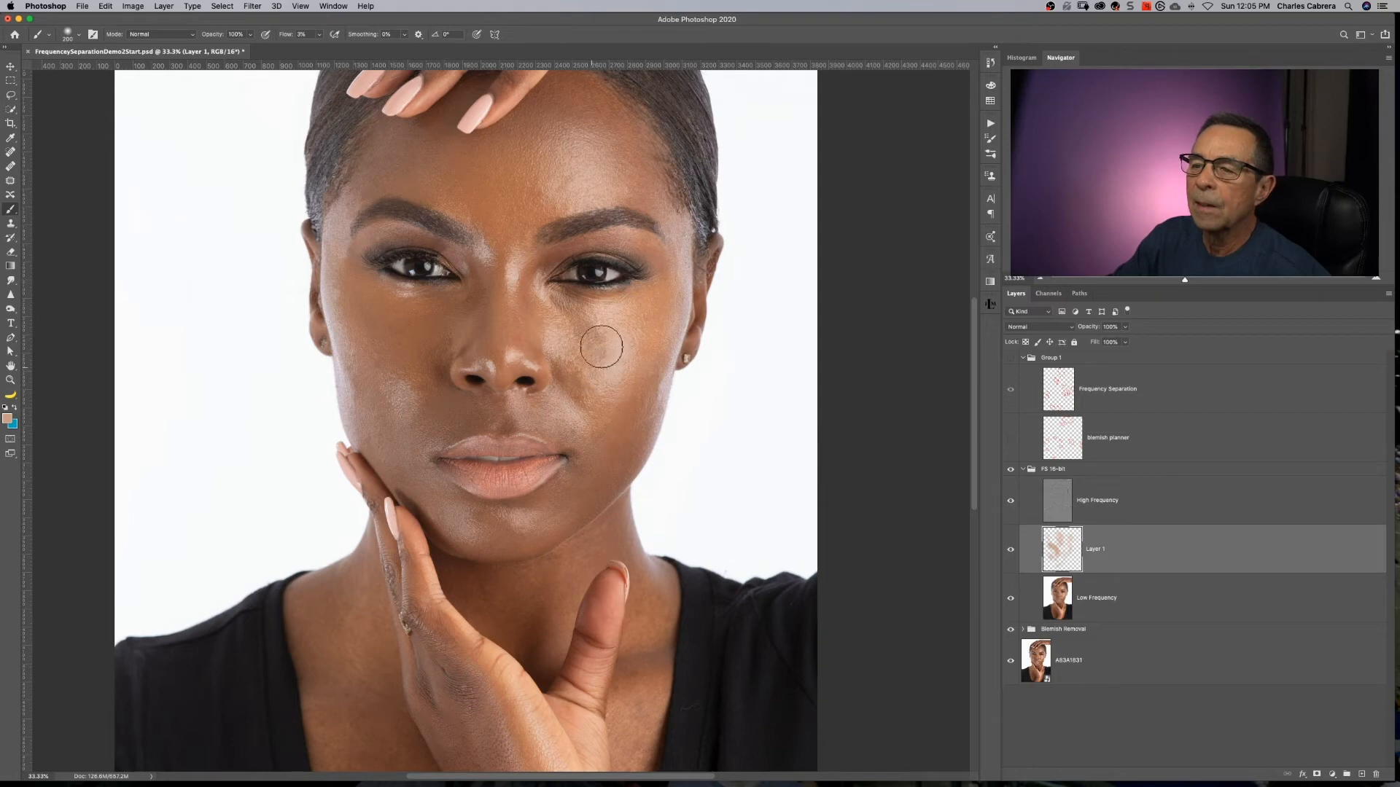
- Enlarge the brush and blend the forehead above the left eyebrow with skin tones sampled around it
left_click(560, 179, "alt")
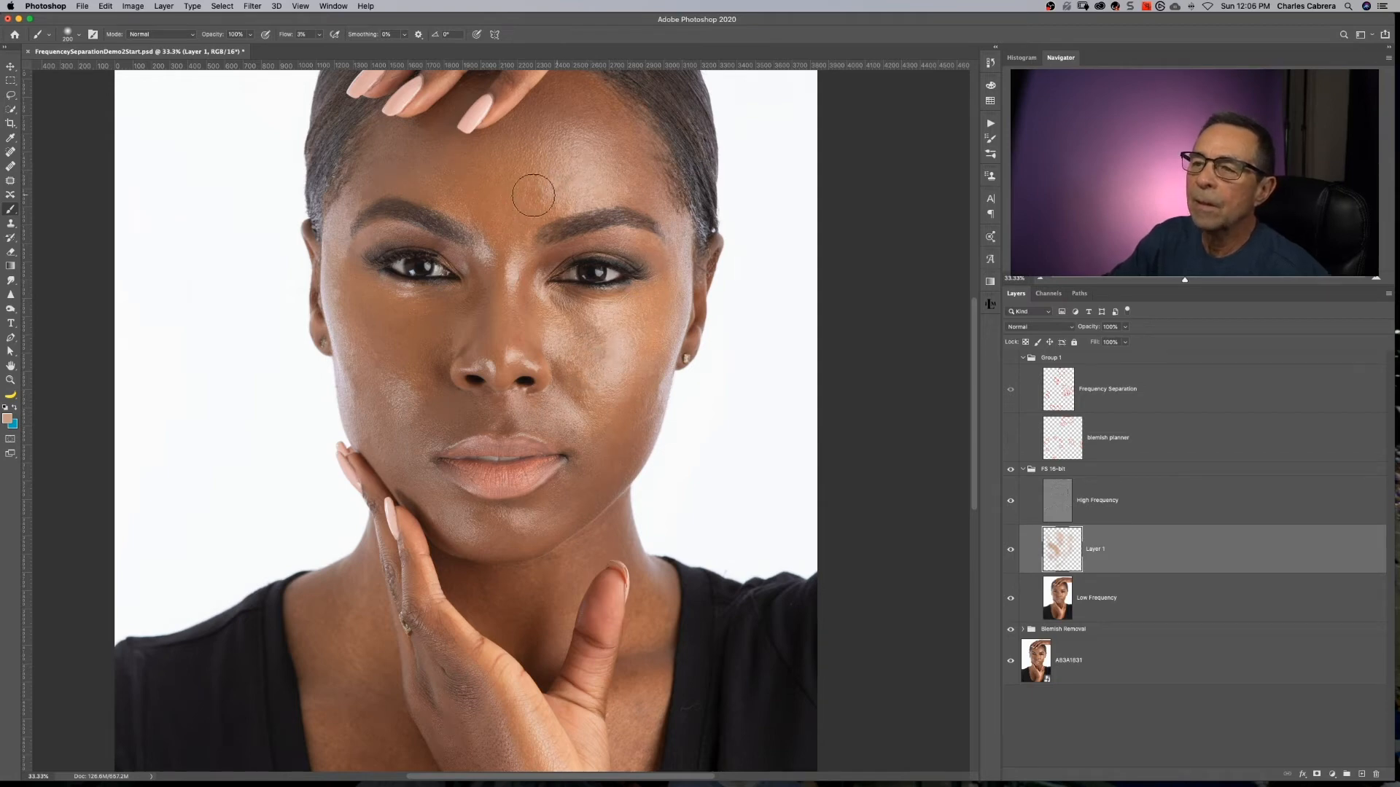
key("bracketright")
key("bracketright")
key("bracketright")
key("bracketleft")
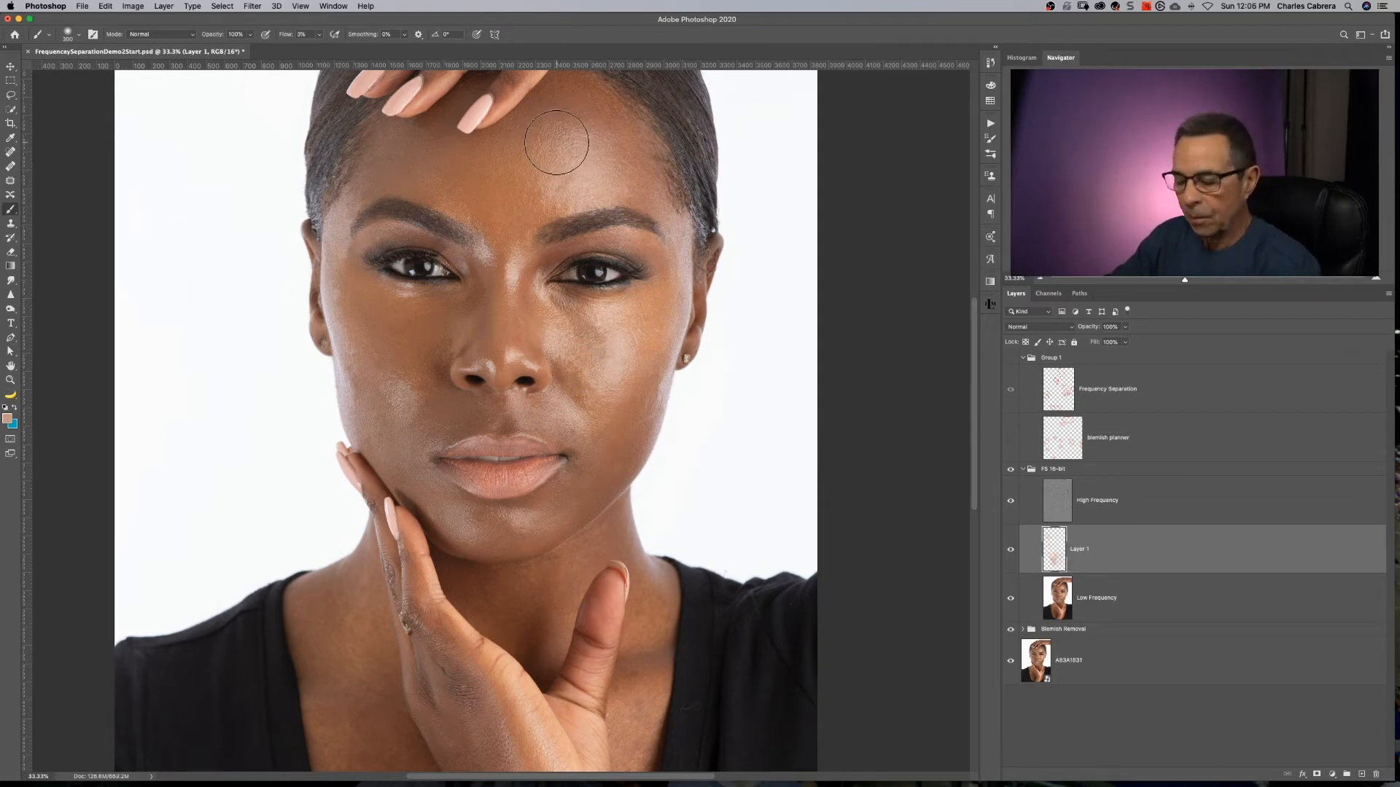
key("bracketright")
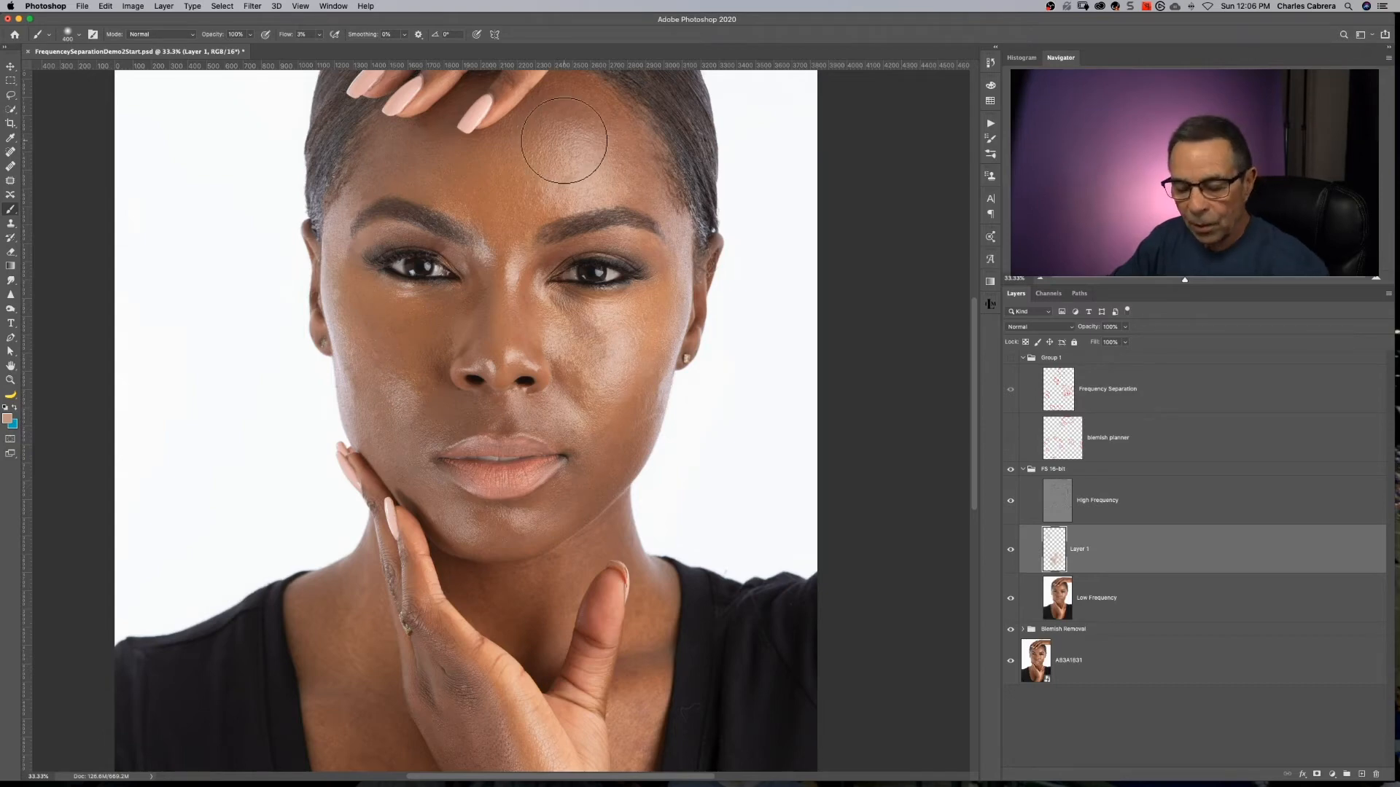
left_click(592, 157, "alt")
- Touch up the skin beside the left nostril and on the right cheek with a smaller brush and locally sampled tones
key("bracketleft")
key("bracketleft")
key("bracketleft")
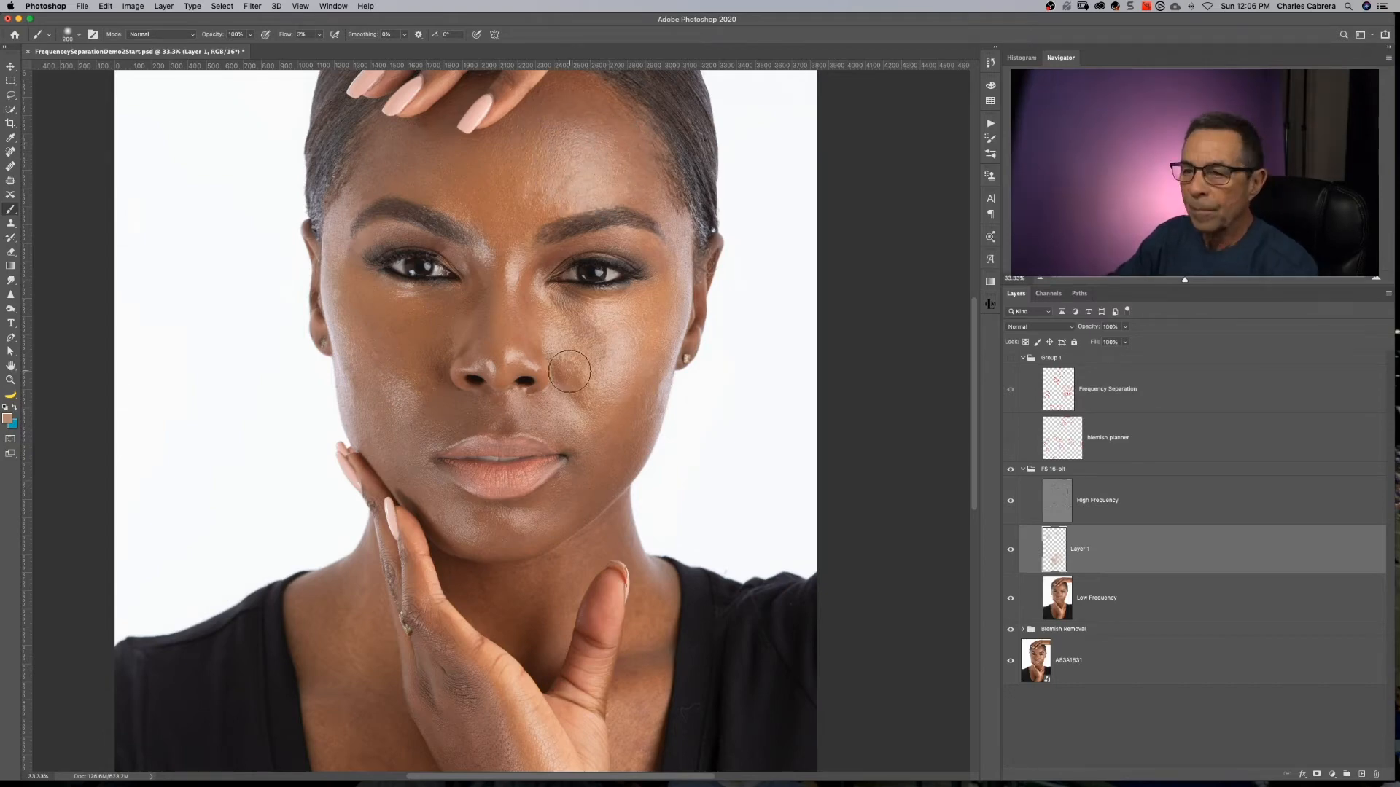
left_click(565, 367, "alt")
mouse_move(561, 370)
left_mouse_down()
mouse_move(557, 341)
mouse_move(570, 363)
left_mouse_up()
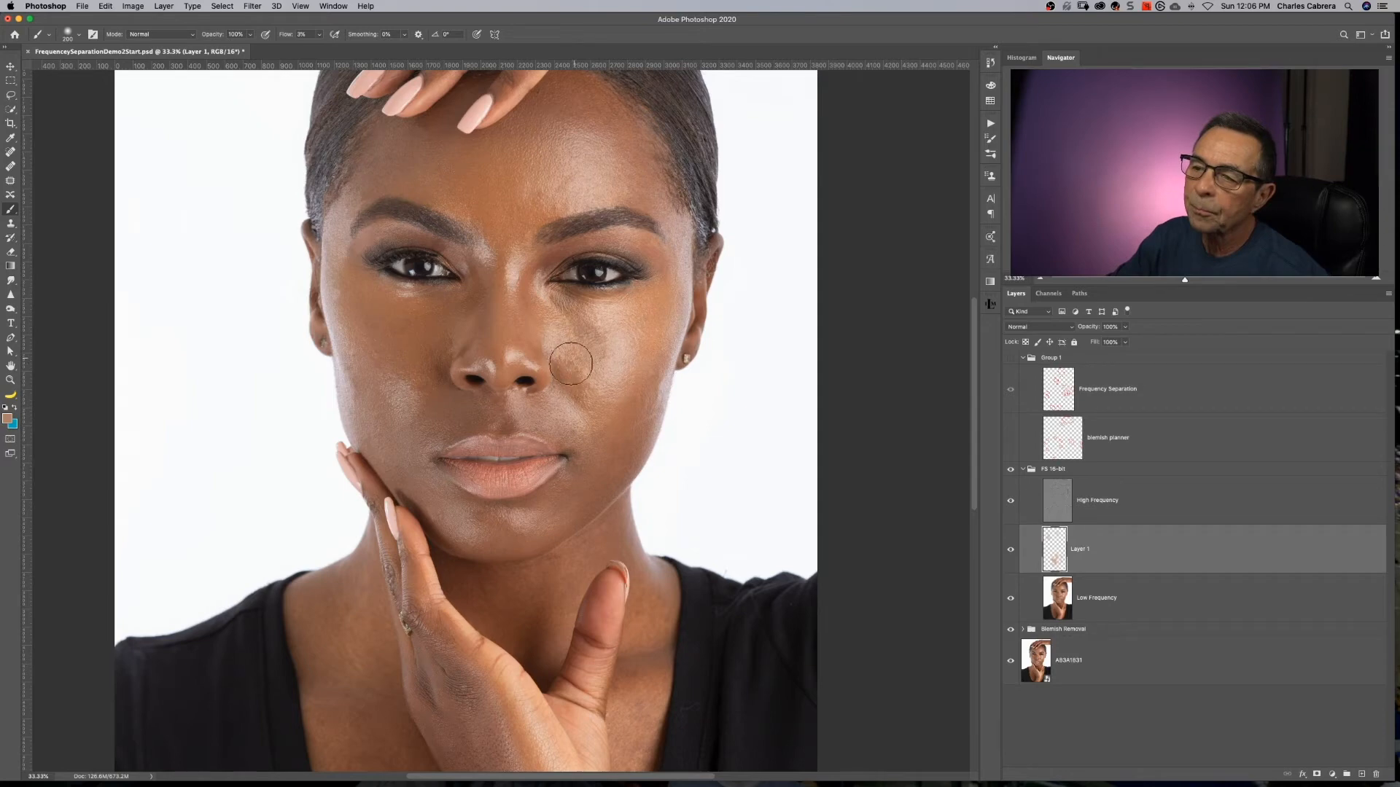
left_click(380, 400, "alt")
left_click_drag(381, 400, 394, 410)
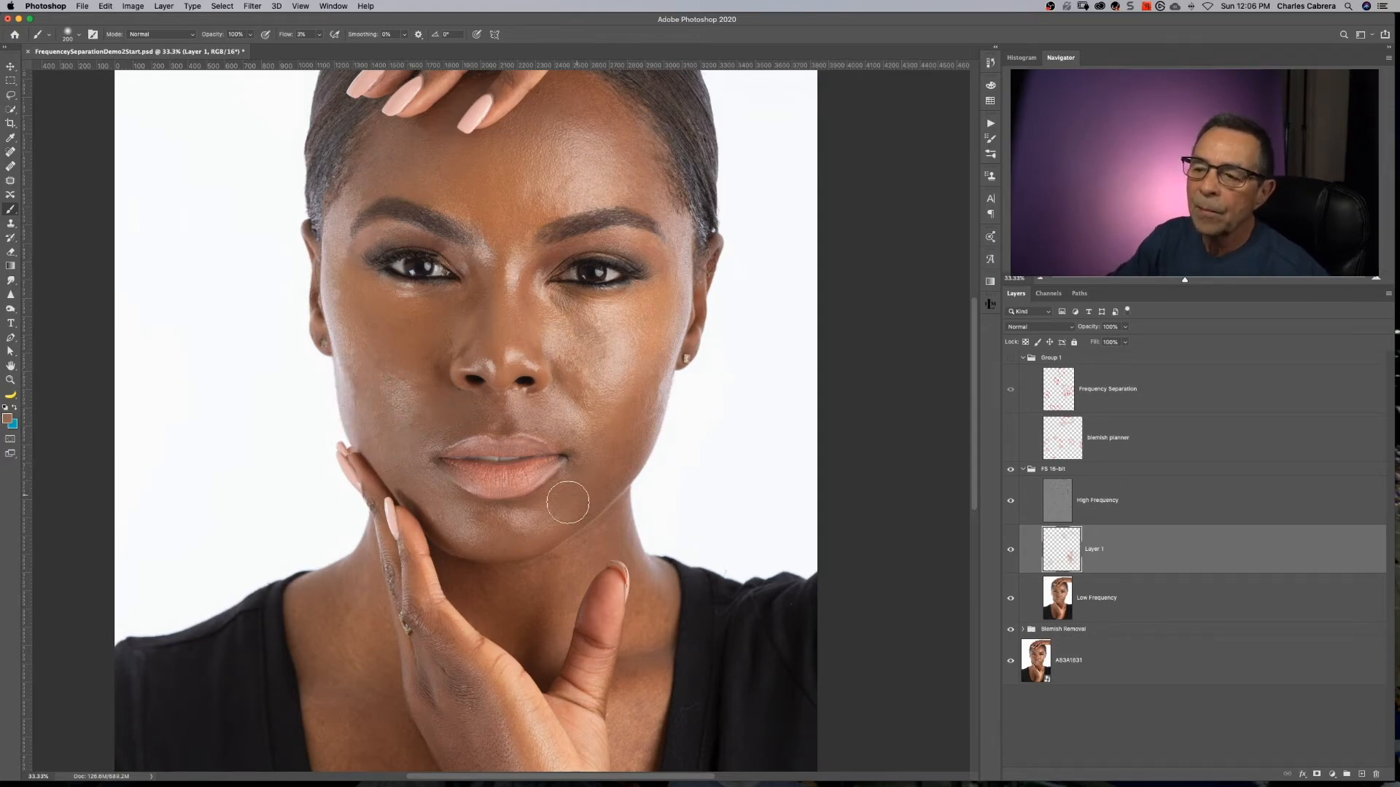
- Paint sampled skin tones along the left jaw, from beside the mouth corner up to the lower cheek
left_click(600, 483, "alt")
mouse_move(600, 480)
left_mouse_down()
mouse_move(610, 453)
mouse_move(587, 431)
mouse_move(634, 388)
mouse_move(615, 433)
left_mouse_up()
left_click(610, 454, "alt")
left_click(597, 444, "alt")
- Blend the chin below the lower lip across to the right mouth corner with a smaller brush and sampled skin tones
key("bracketleft")
left_click(554, 487, "alt")
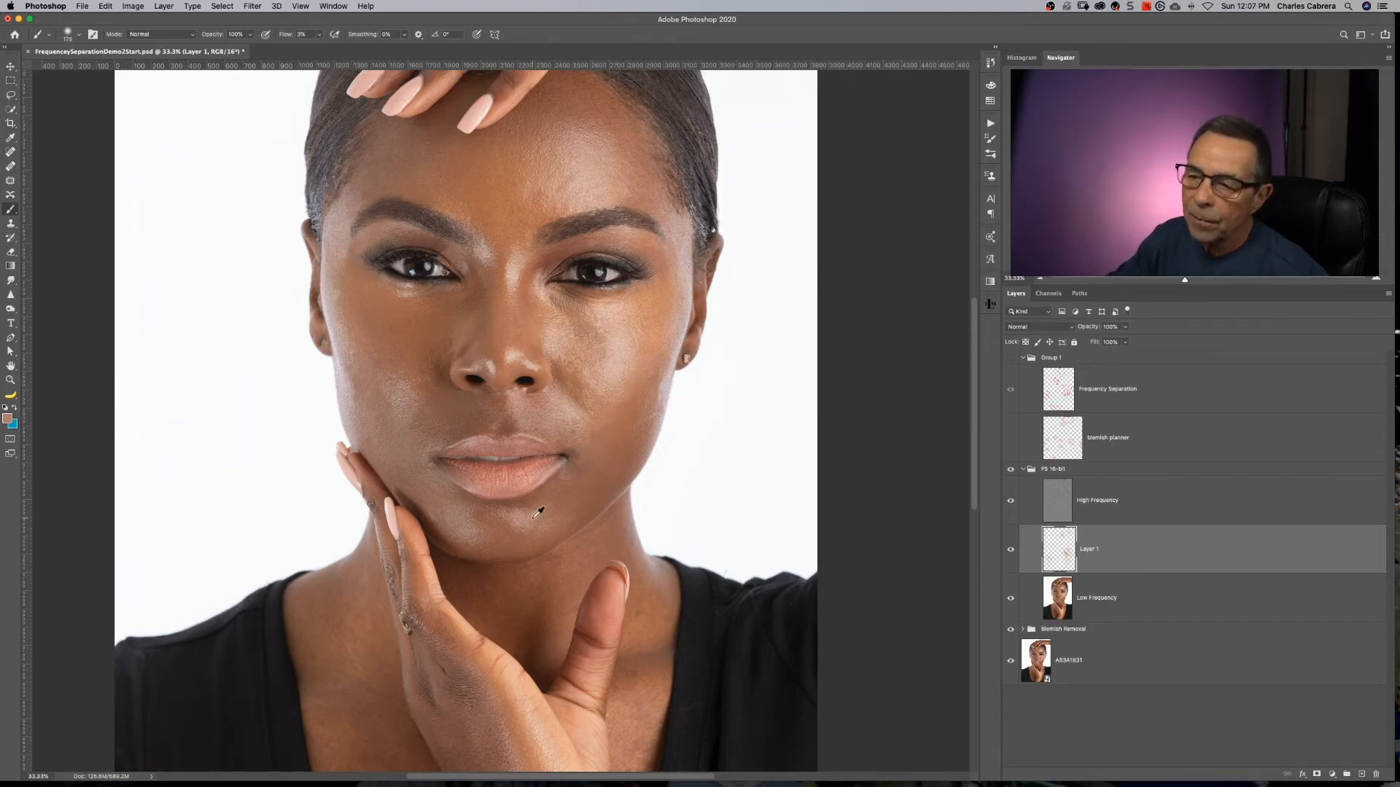
left_click(536, 515, "alt")
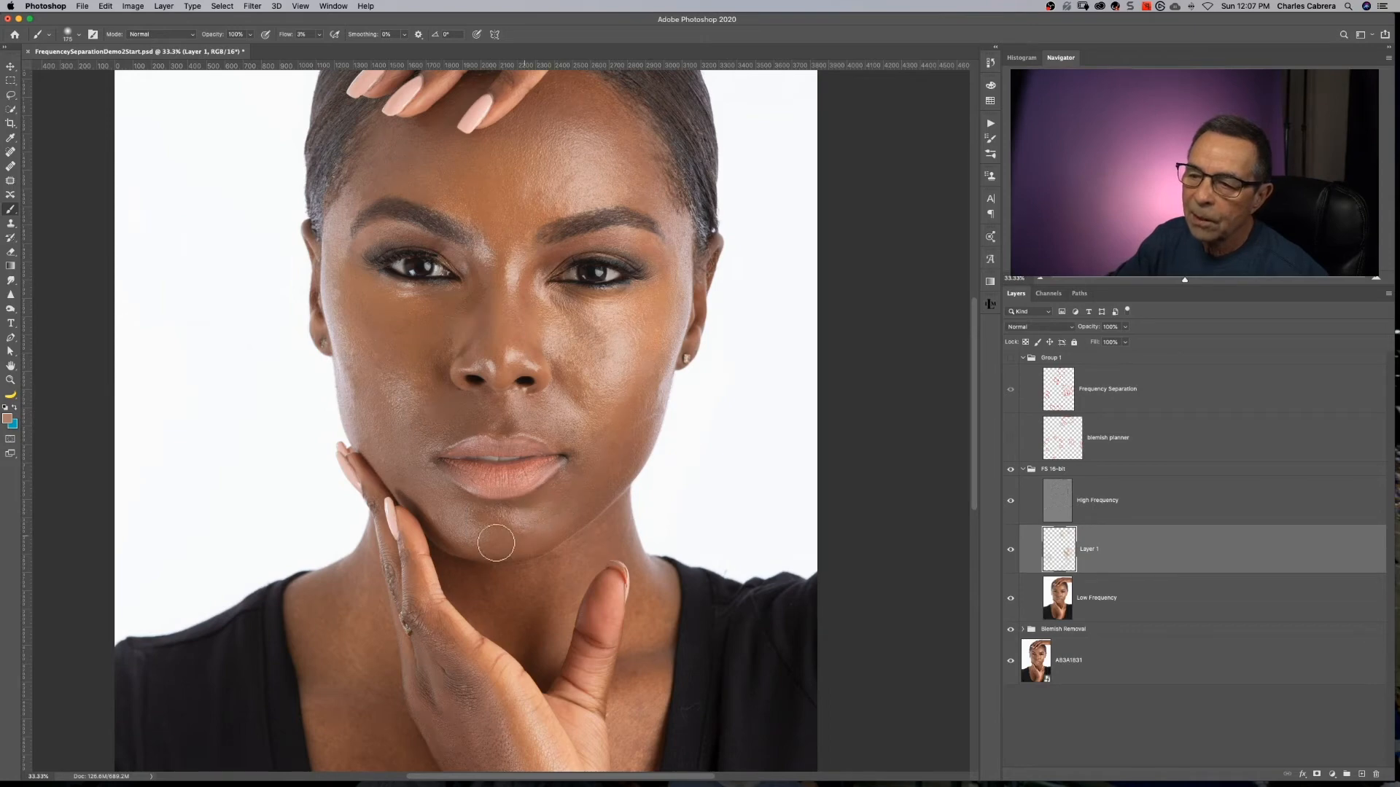
left_click_drag(496, 544, 501, 529)
left_click(516, 516, "alt")
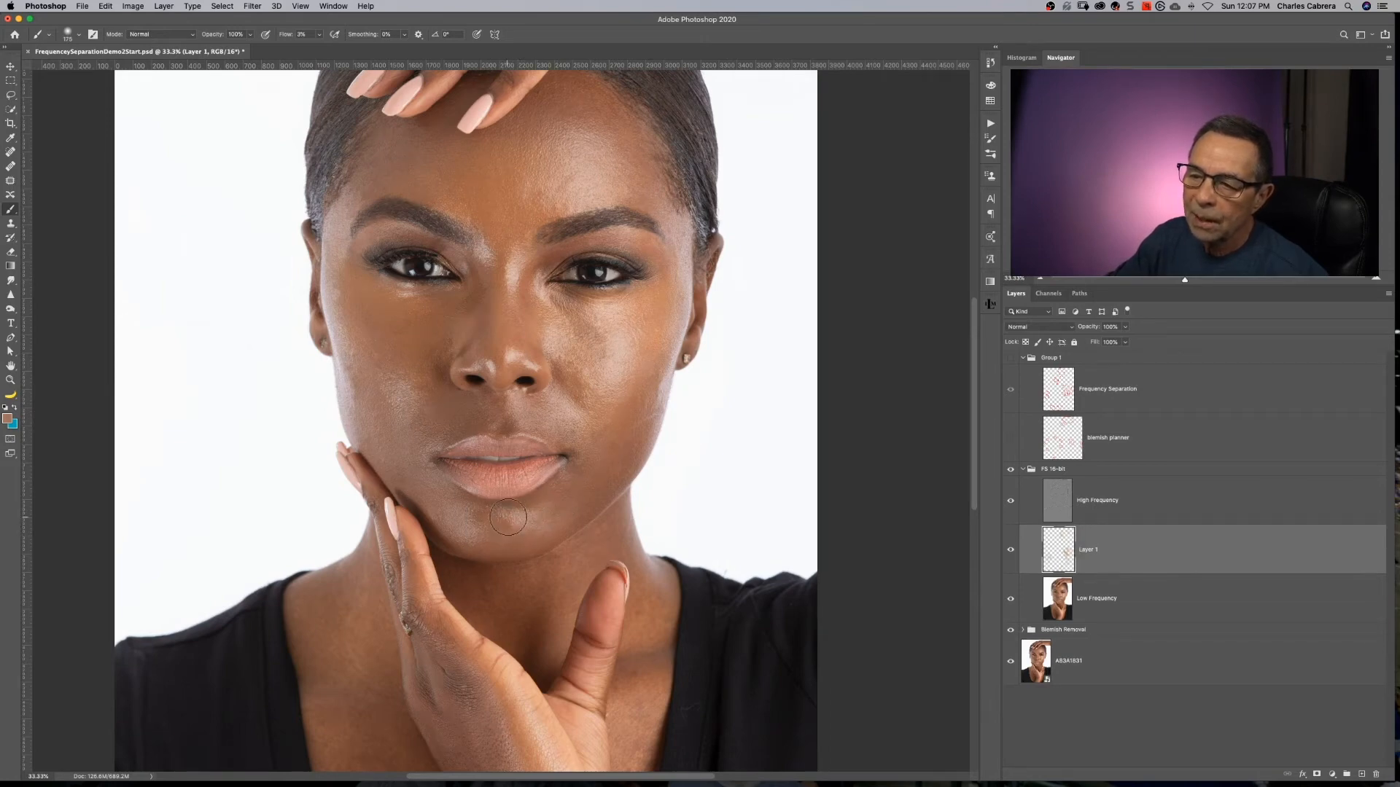
left_click(473, 519, "alt")
left_click_drag(481, 526, 466, 539)
left_click(430, 492, "alt")
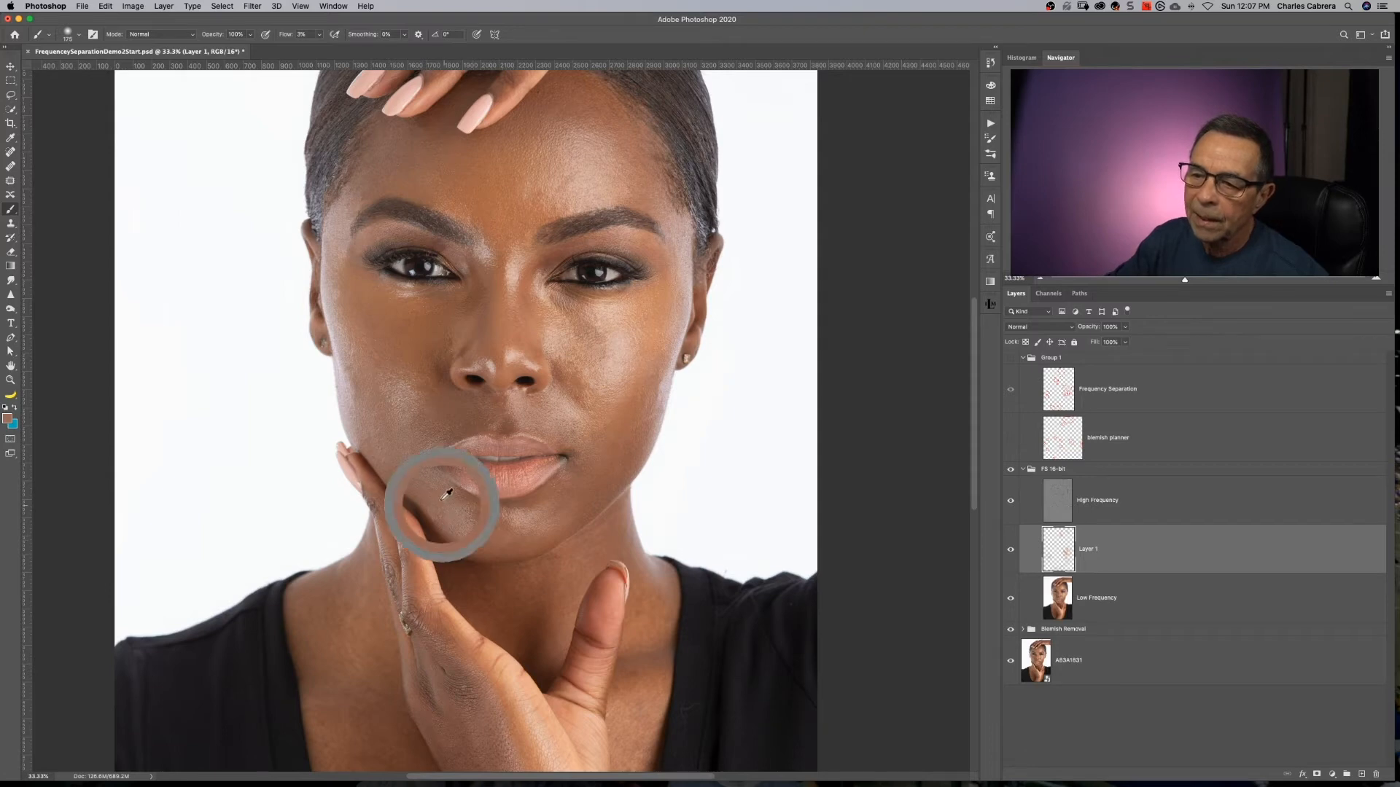
- Add a new layer named "cheek" directly above Layer 1
left_click(1363, 775)
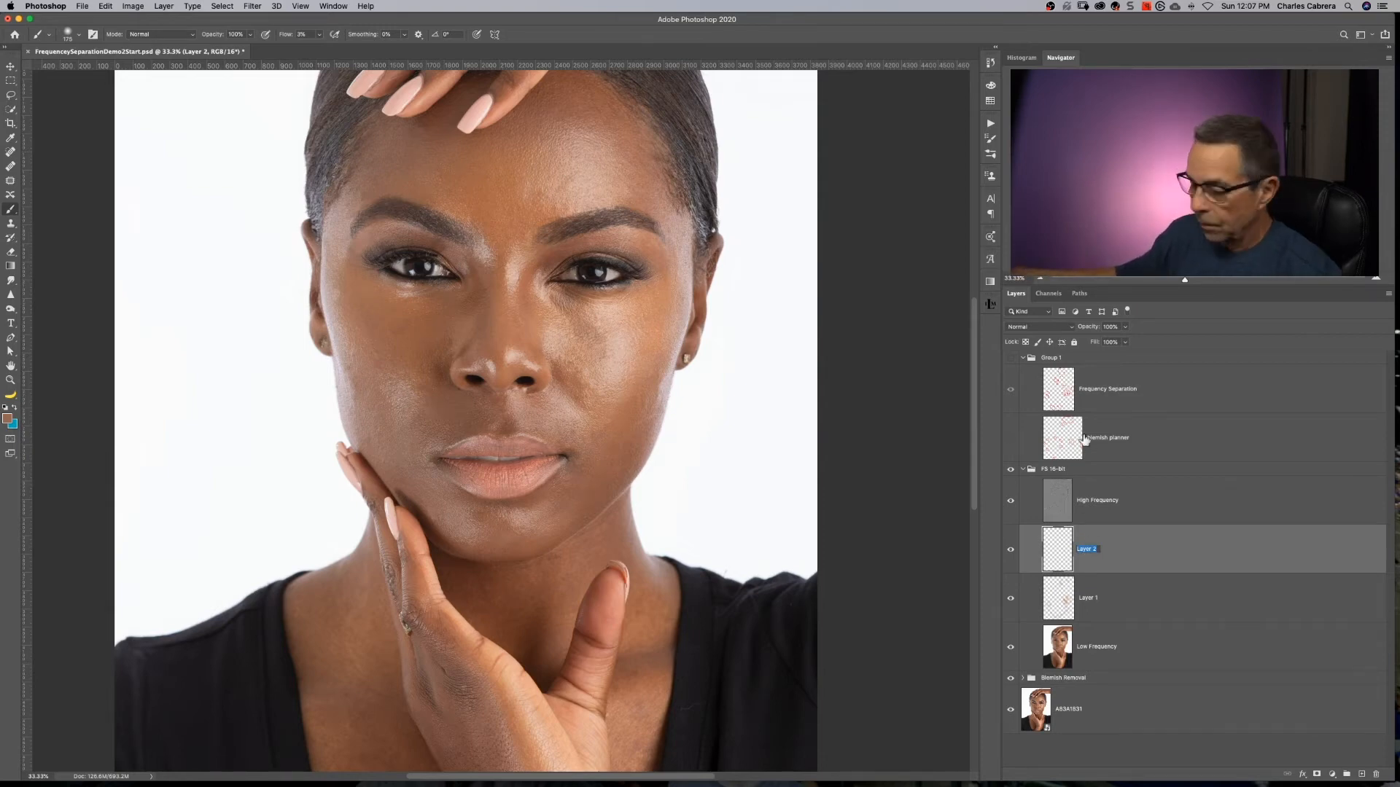
type("cheek")
key("Return")
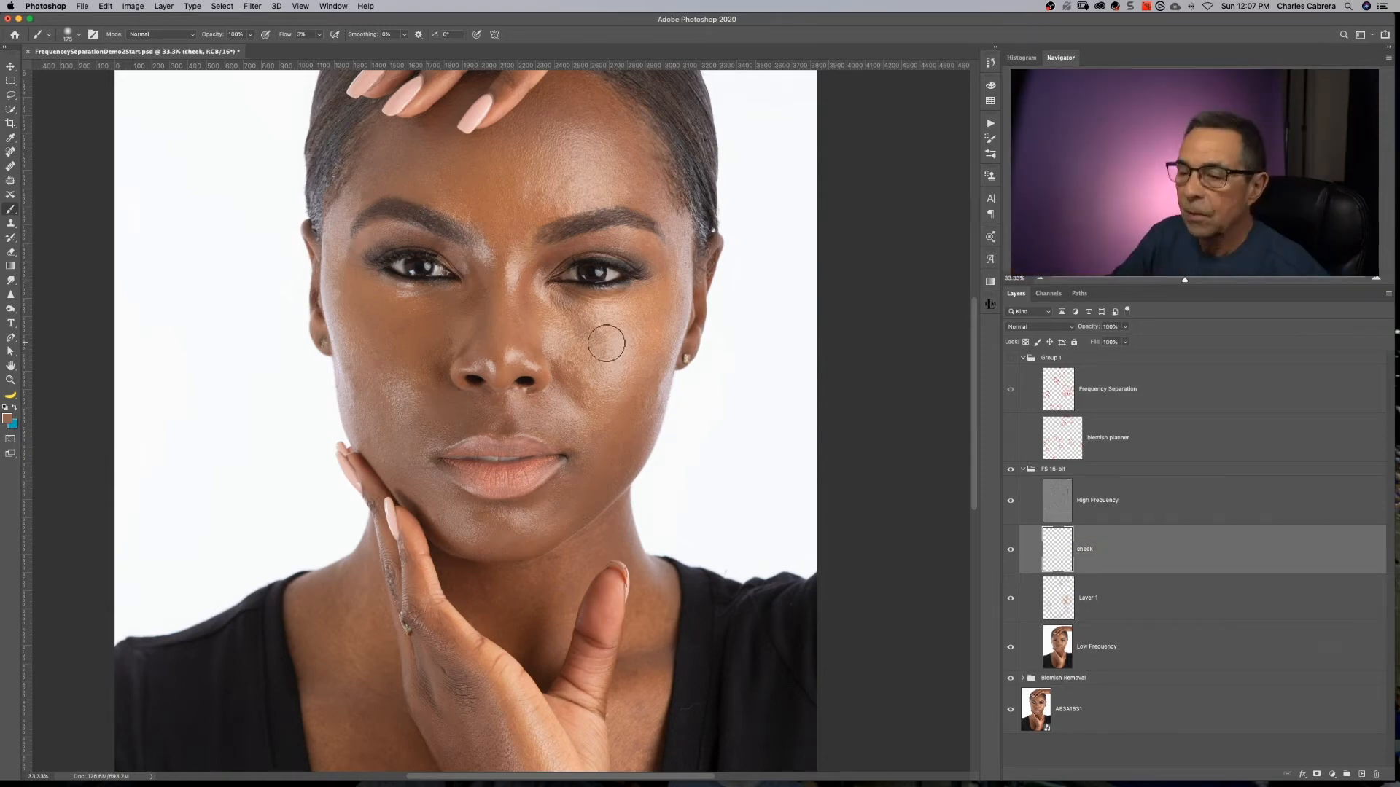
- Paint sampled skin tones on the cheek layer over the left cheek, from below the eye down beside the nostril
left_click(621, 337, "alt")
left_click_drag(616, 334, 595, 329)
left_click(610, 324, "alt")
left_click_drag(590, 390, 597, 394)
left_click(572, 395, "alt")
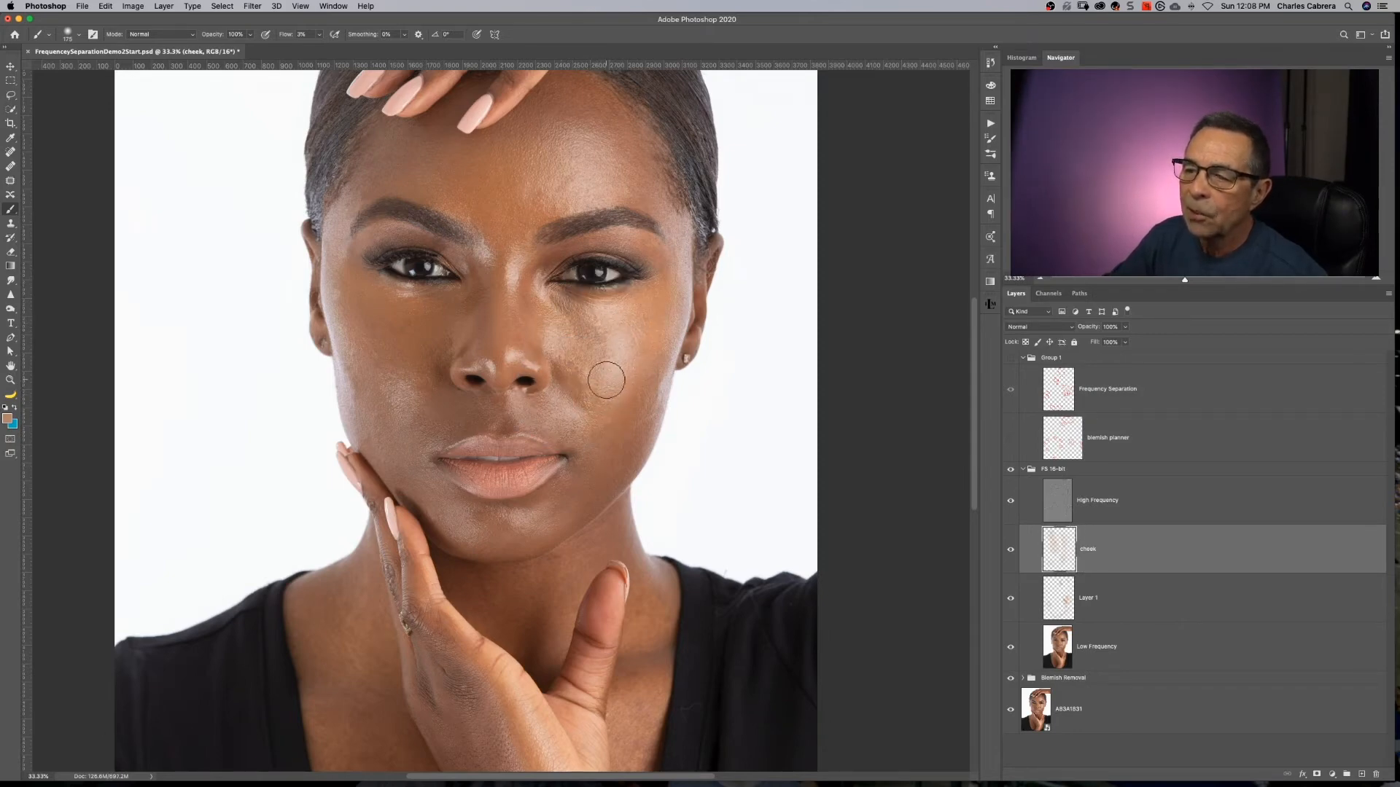
left_click_drag(585, 366, 597, 345)
left_click(575, 380, "alt")
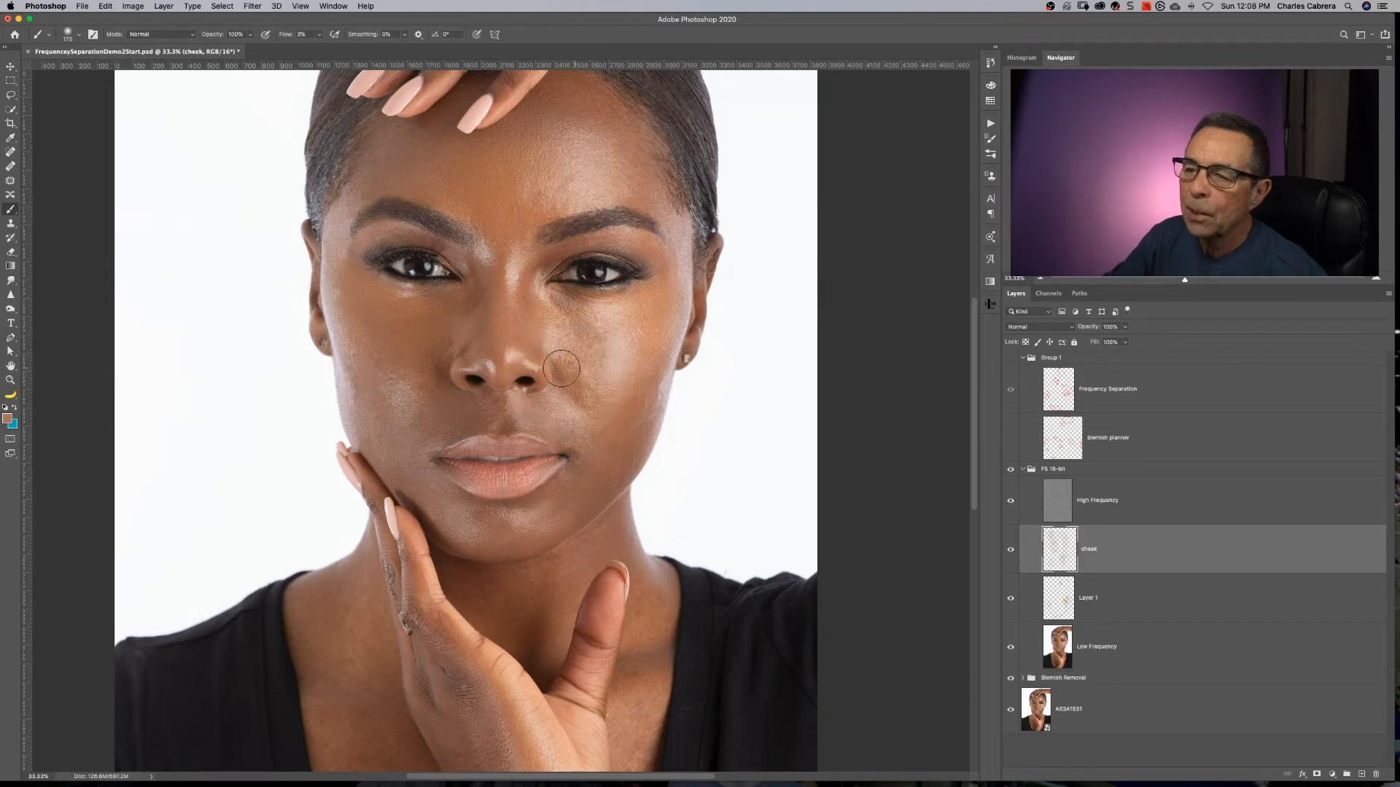
left_click(610, 366, "alt")
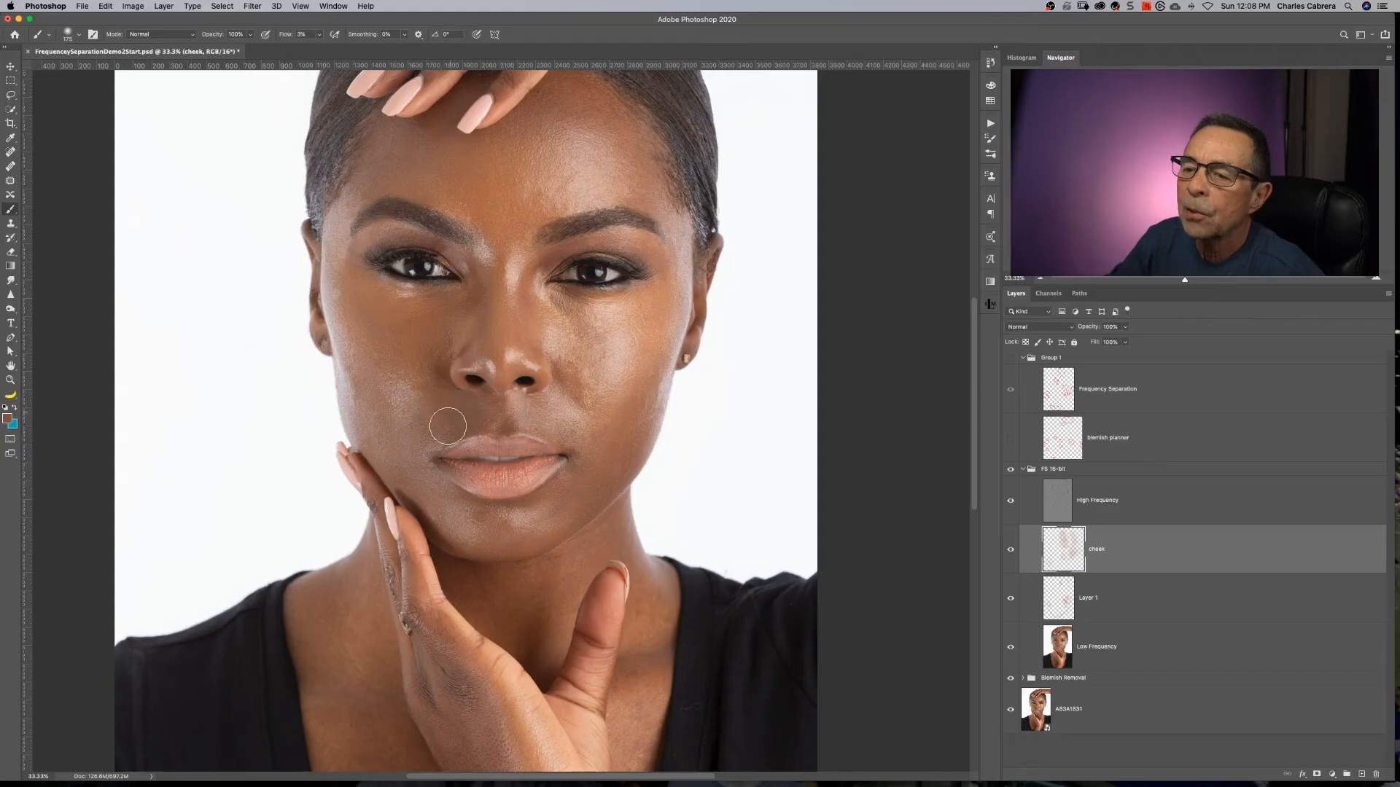
- Soften the skin between the right nostril and mouth corner, and sample a skin tone from the nose bridge
left_click(445, 420, "alt")
left_click_drag(442, 422, 448, 403)
left_click(505, 314, "alt")
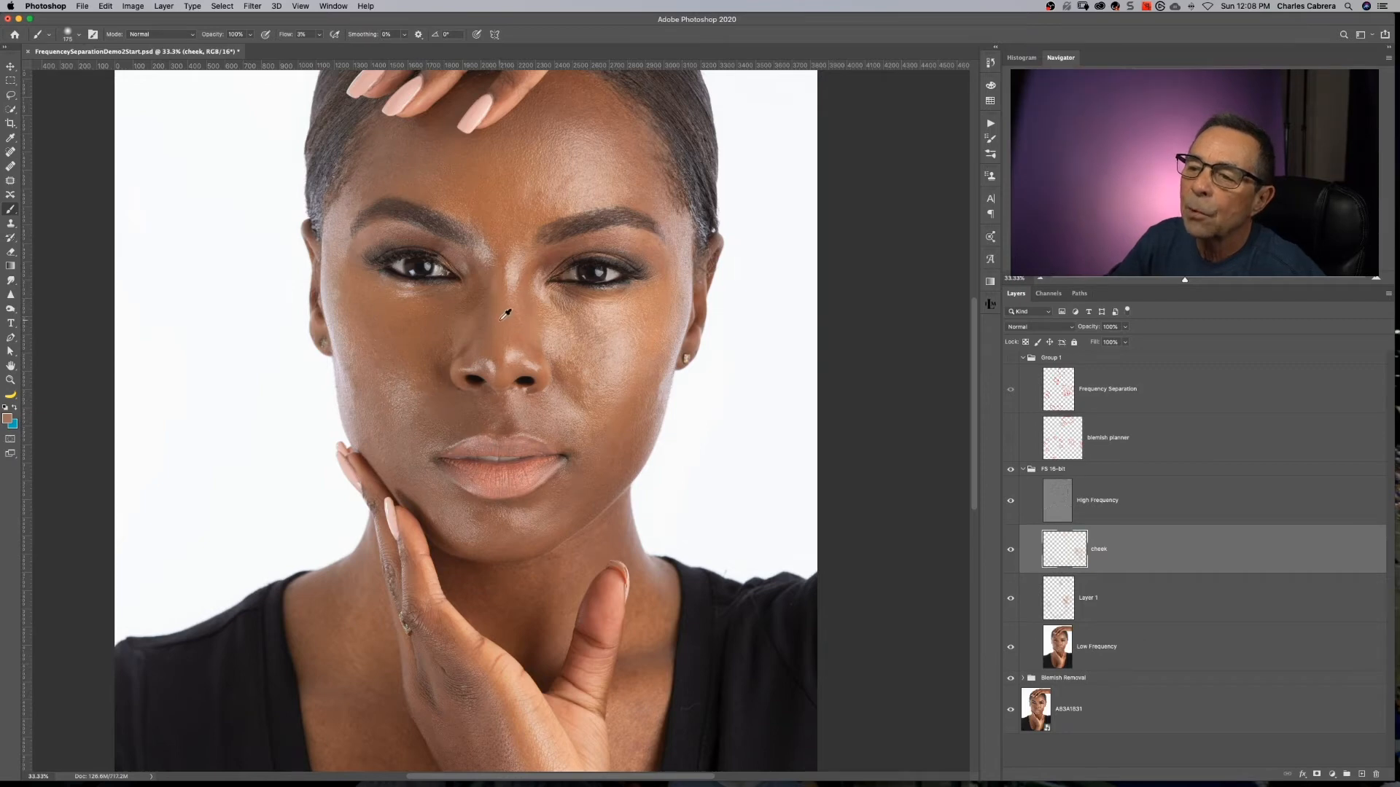
- Blend the left cheek highlight into the darker inner cheek with tones sampled on both sides
left_click(576, 372, "alt")
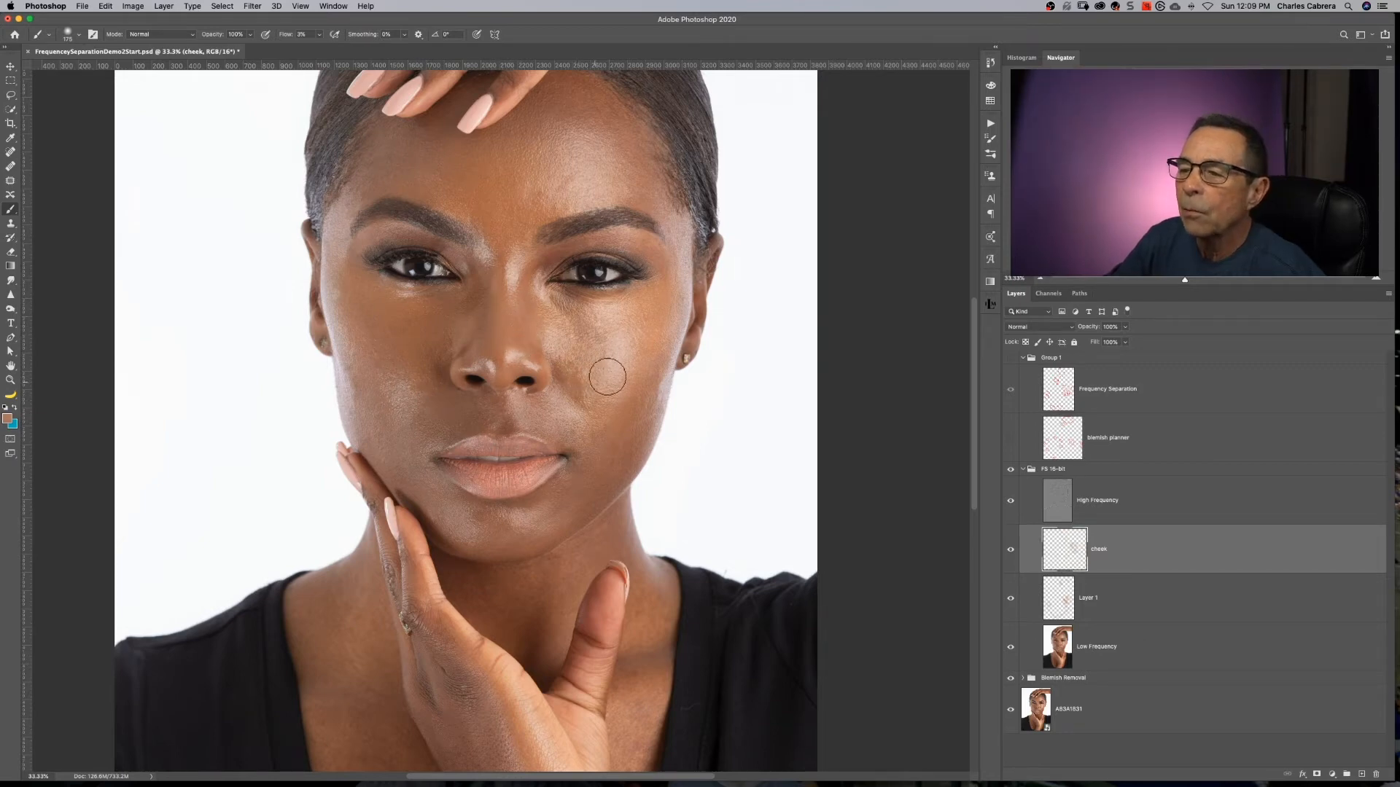
left_click(571, 345, "alt")
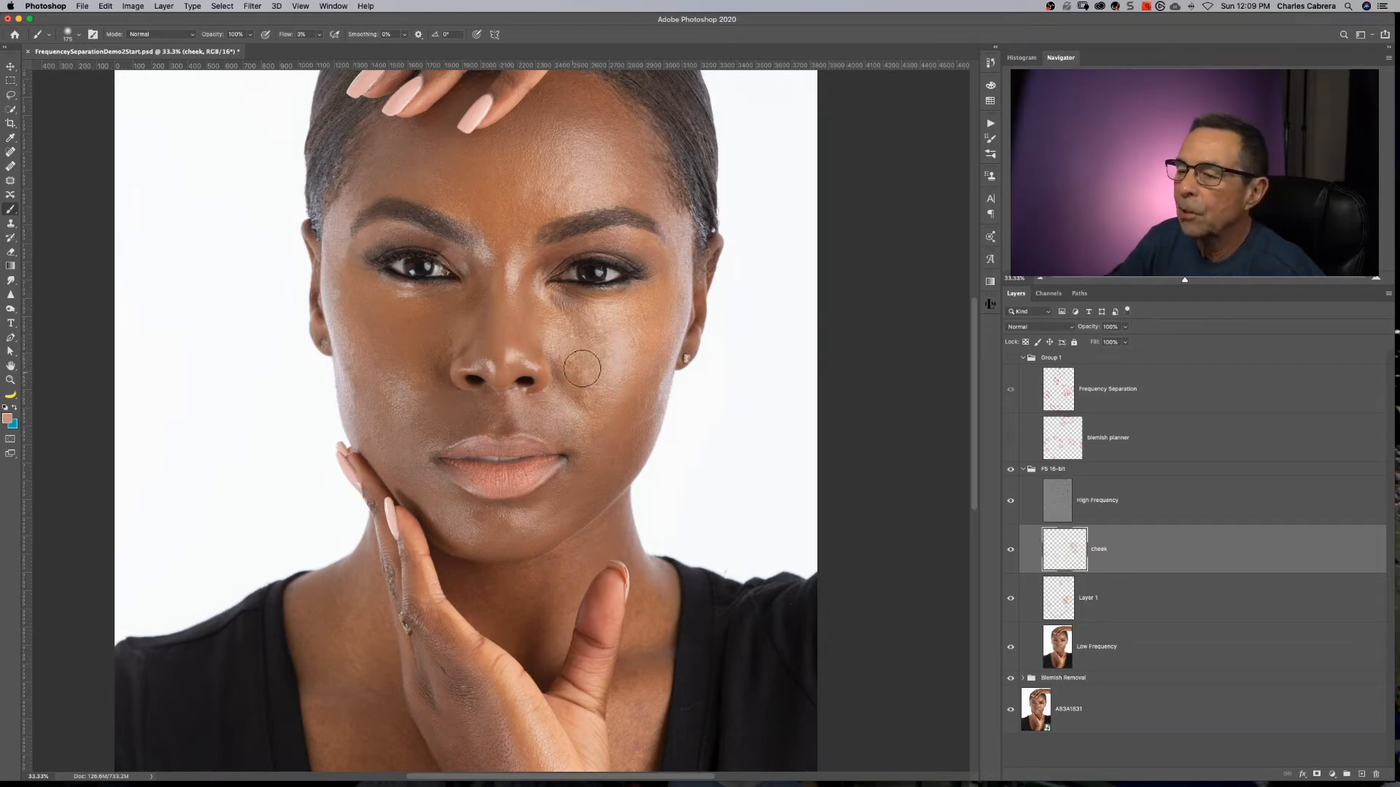
left_click(564, 344, "alt")
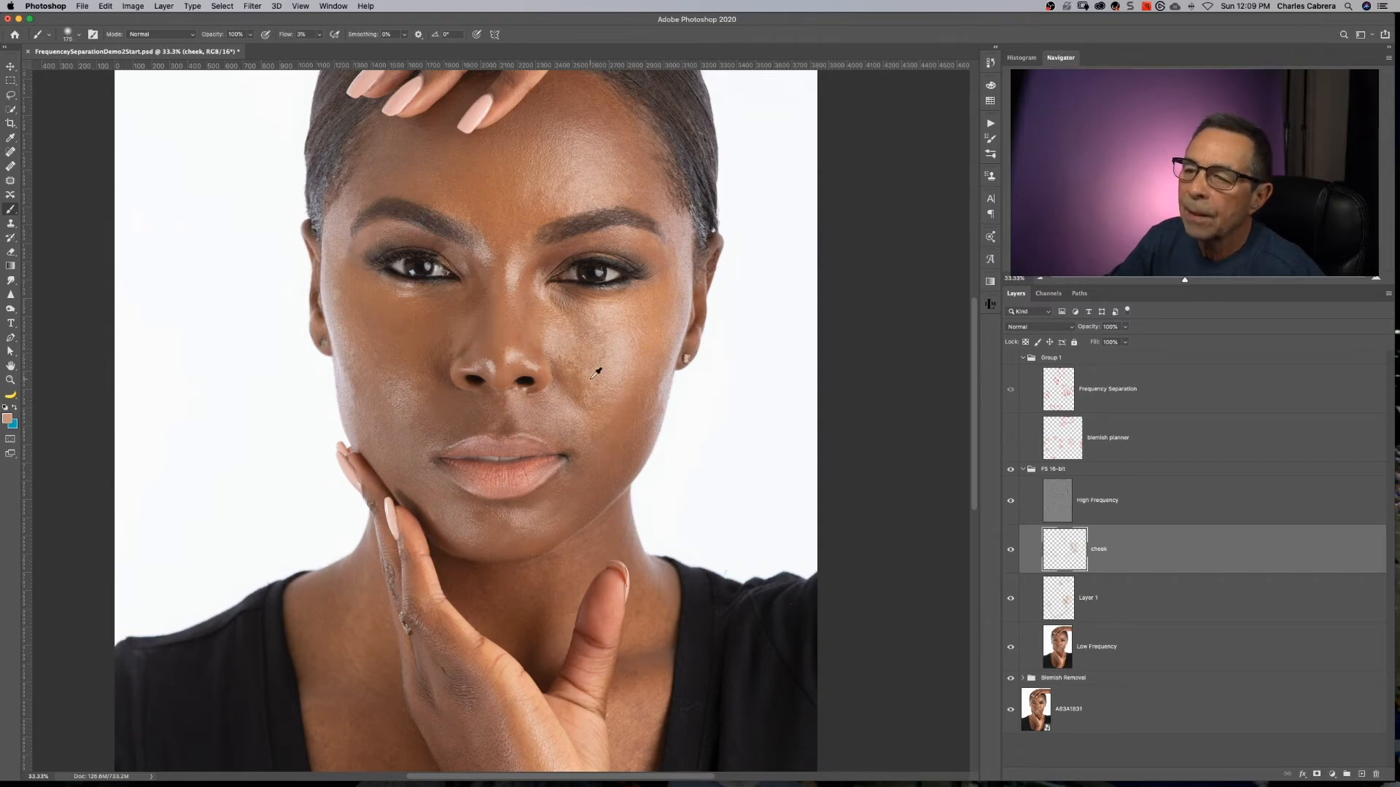
mouse_move(586, 380)
left_mouse_down()
mouse_move(600, 347)
mouse_move(644, 308)
left_mouse_up()
left_click(617, 362, "alt")
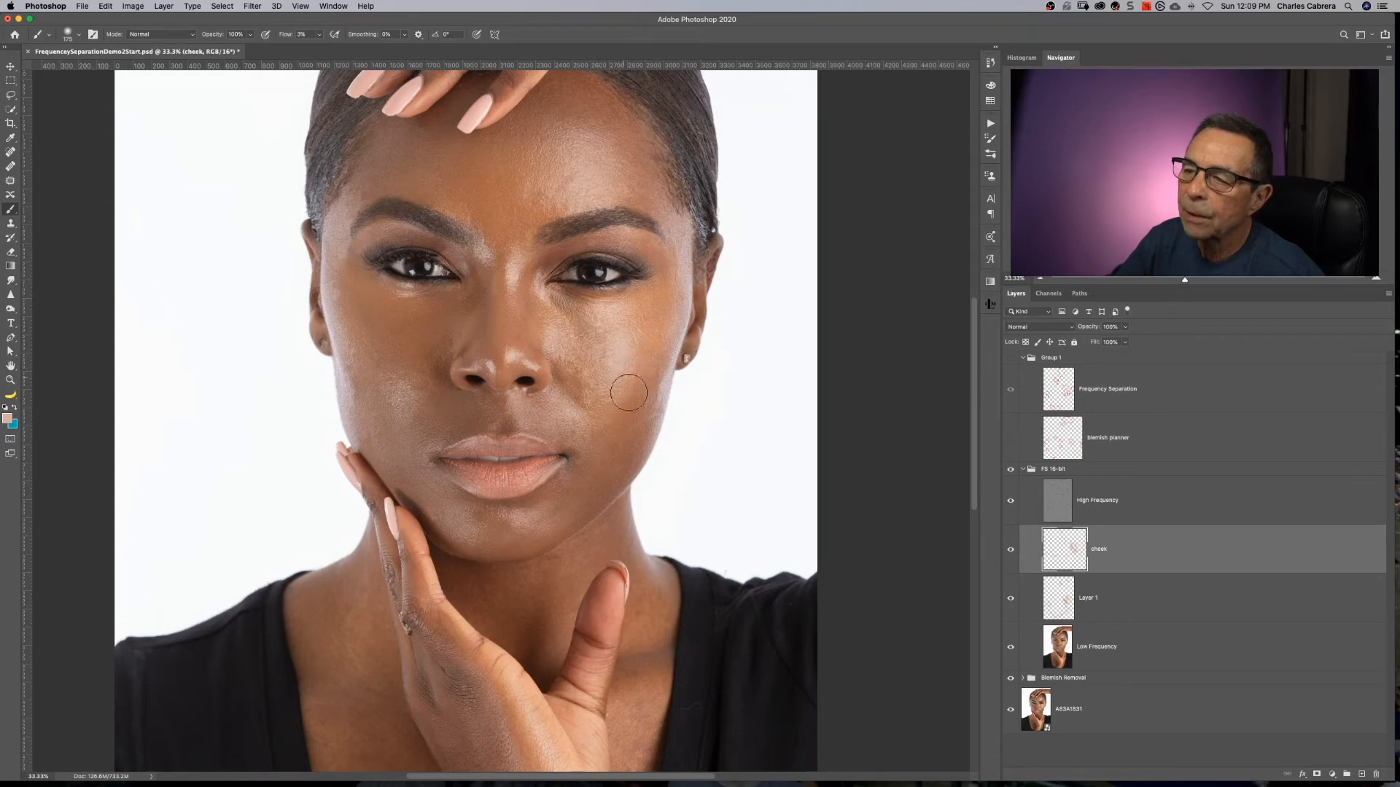
left_click(579, 375, "alt")
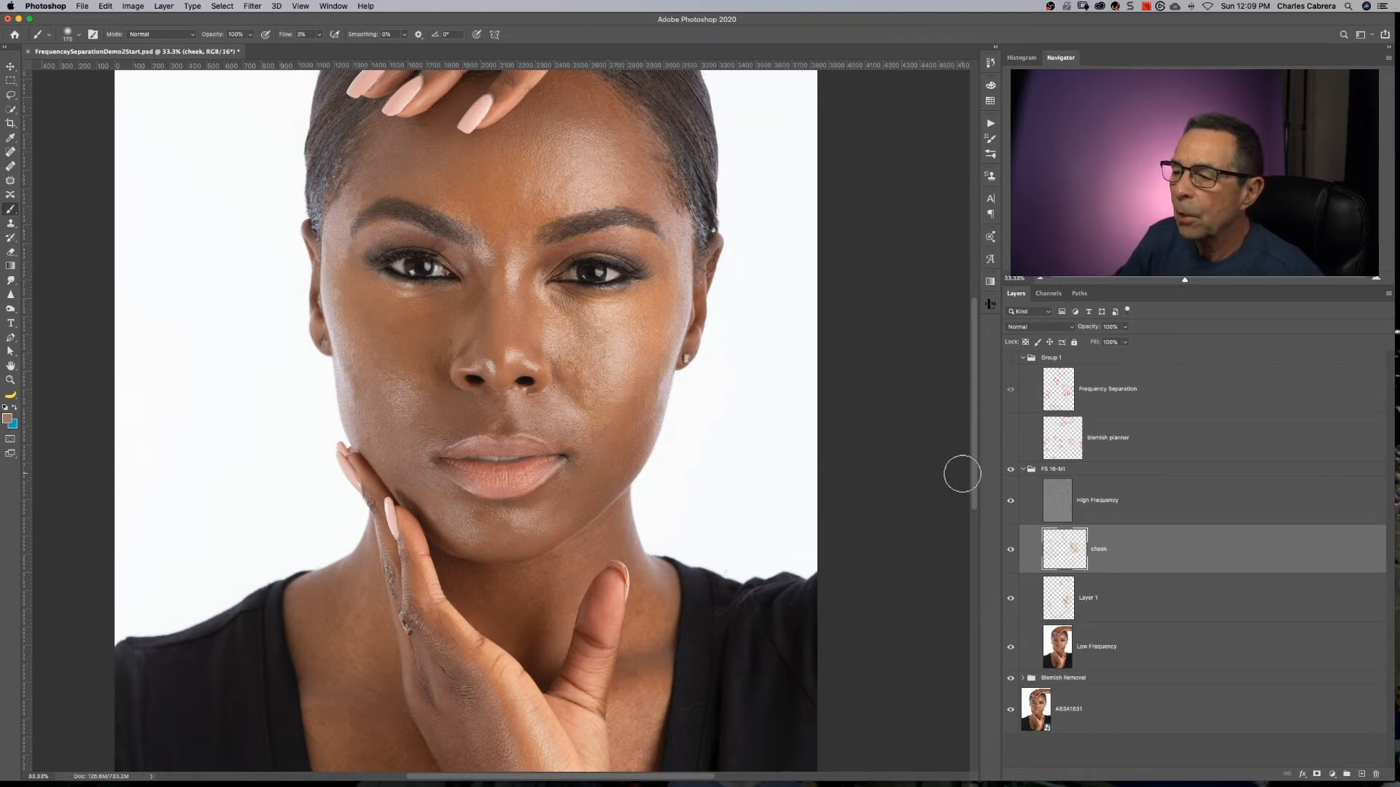
- Check the neck and hand, and compare the face with and without the cheek layer
left_click_drag(980, 483, 982, 550)
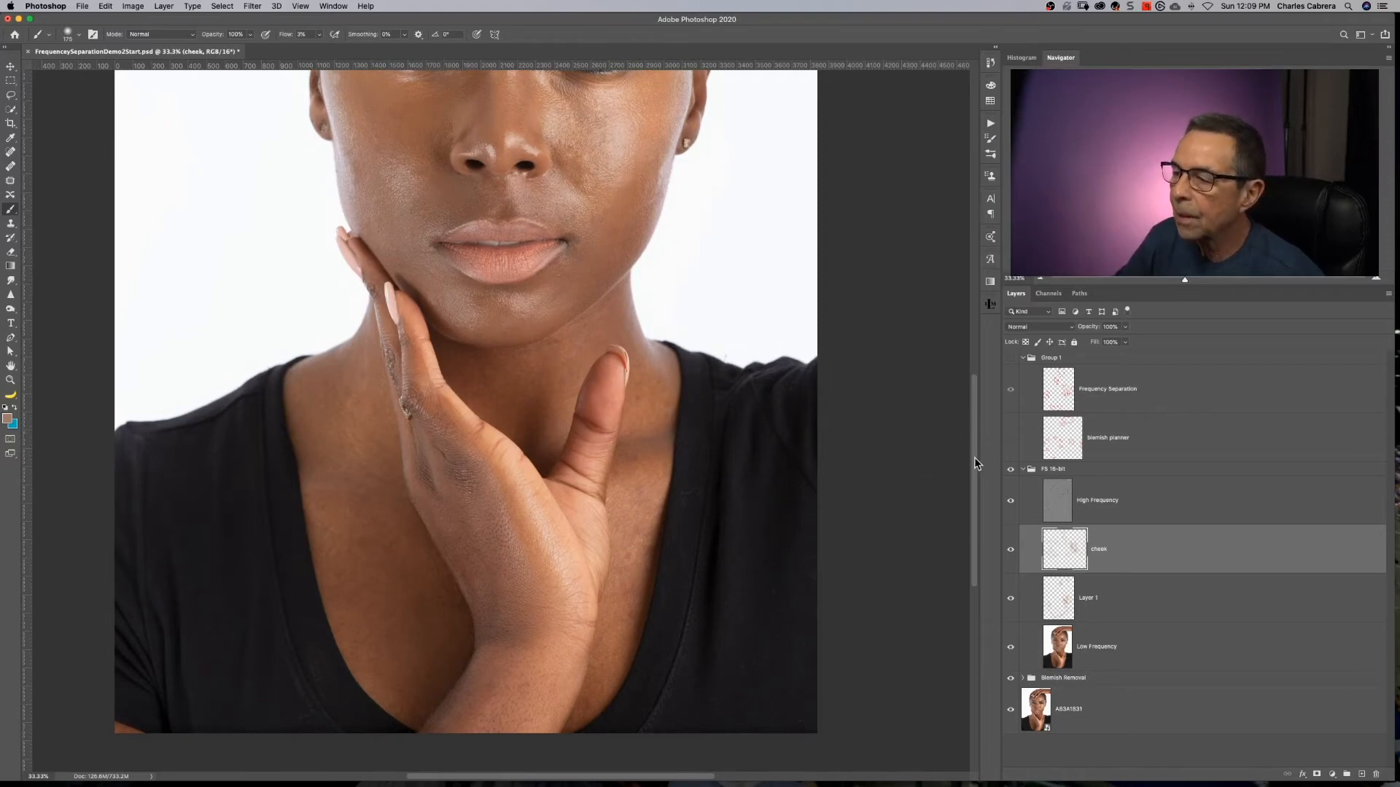
left_click_drag(974, 459, 972, 396)
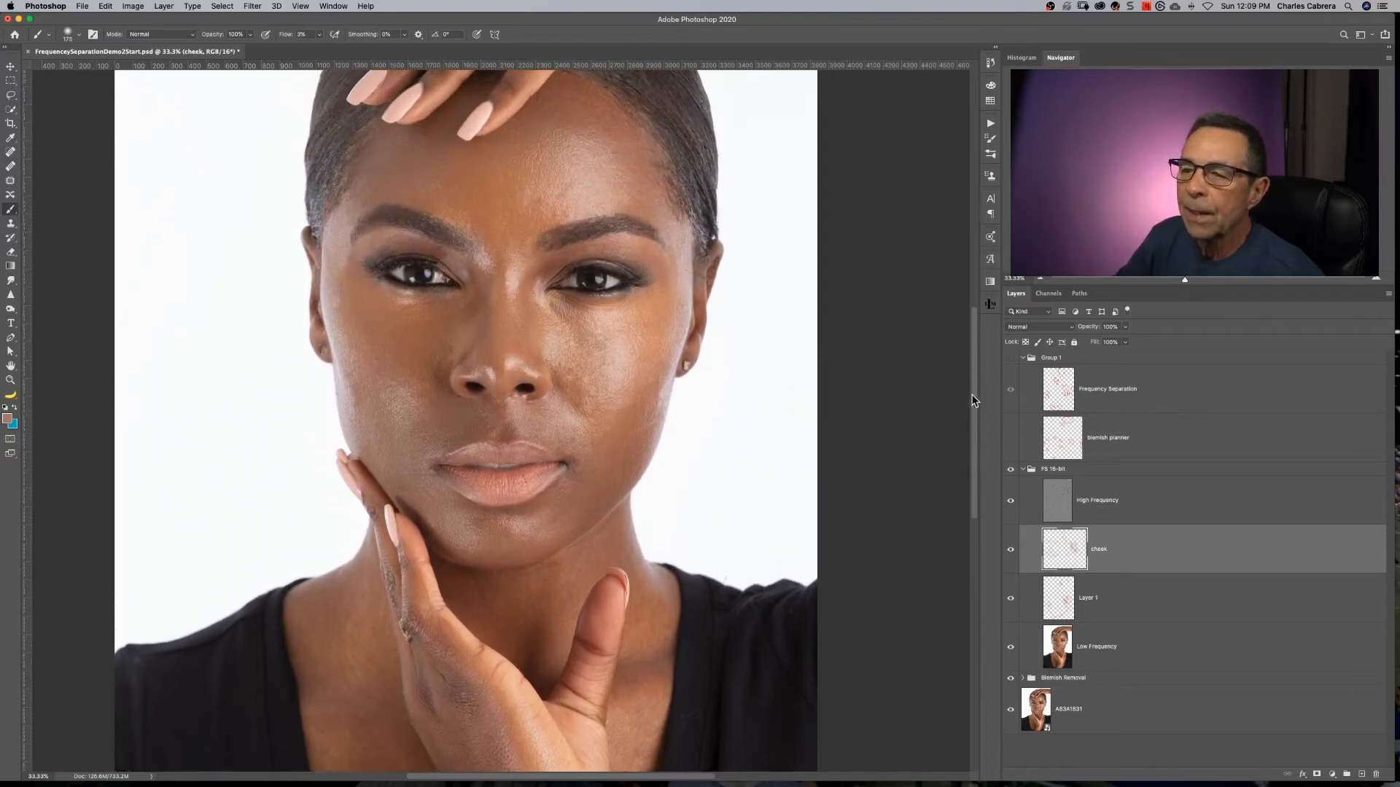
left_click(1011, 553)
- Enlarge the brush, sample a skin tone at the temple, and paint it below the outer eye on the cheek above the fingertips
key("bracketright")
key("bracketright")
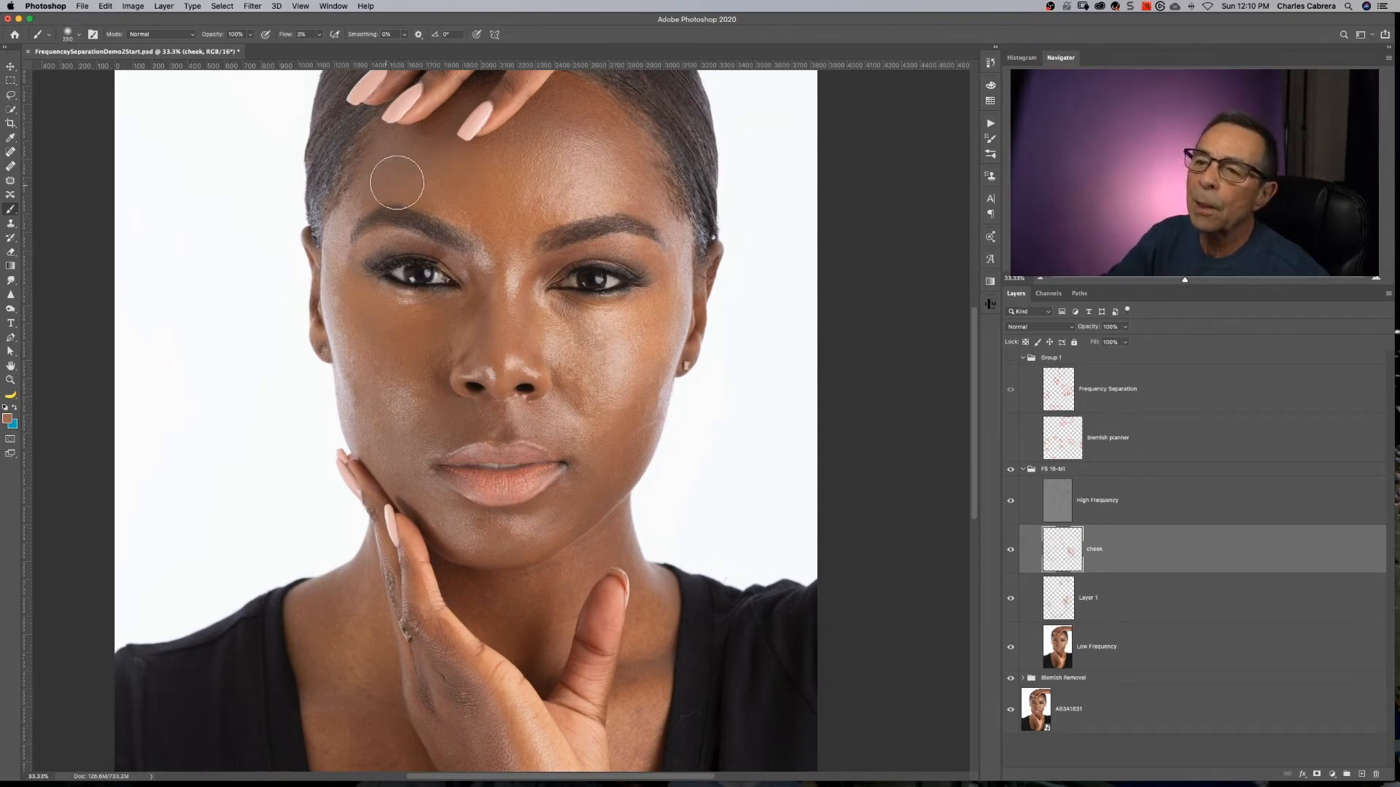
left_click(348, 241, "alt")
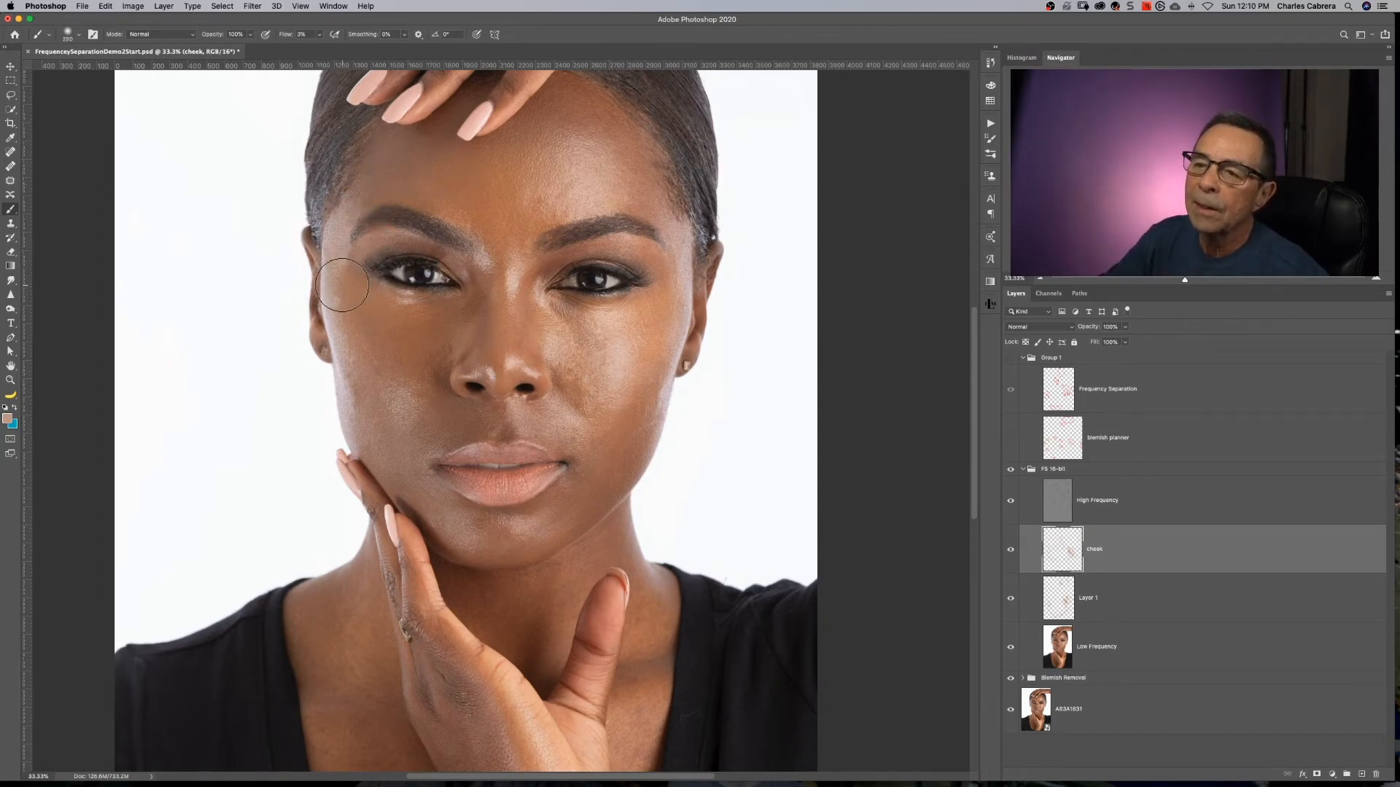
left_click_drag(357, 319, 371, 328)
key("bracketleft")
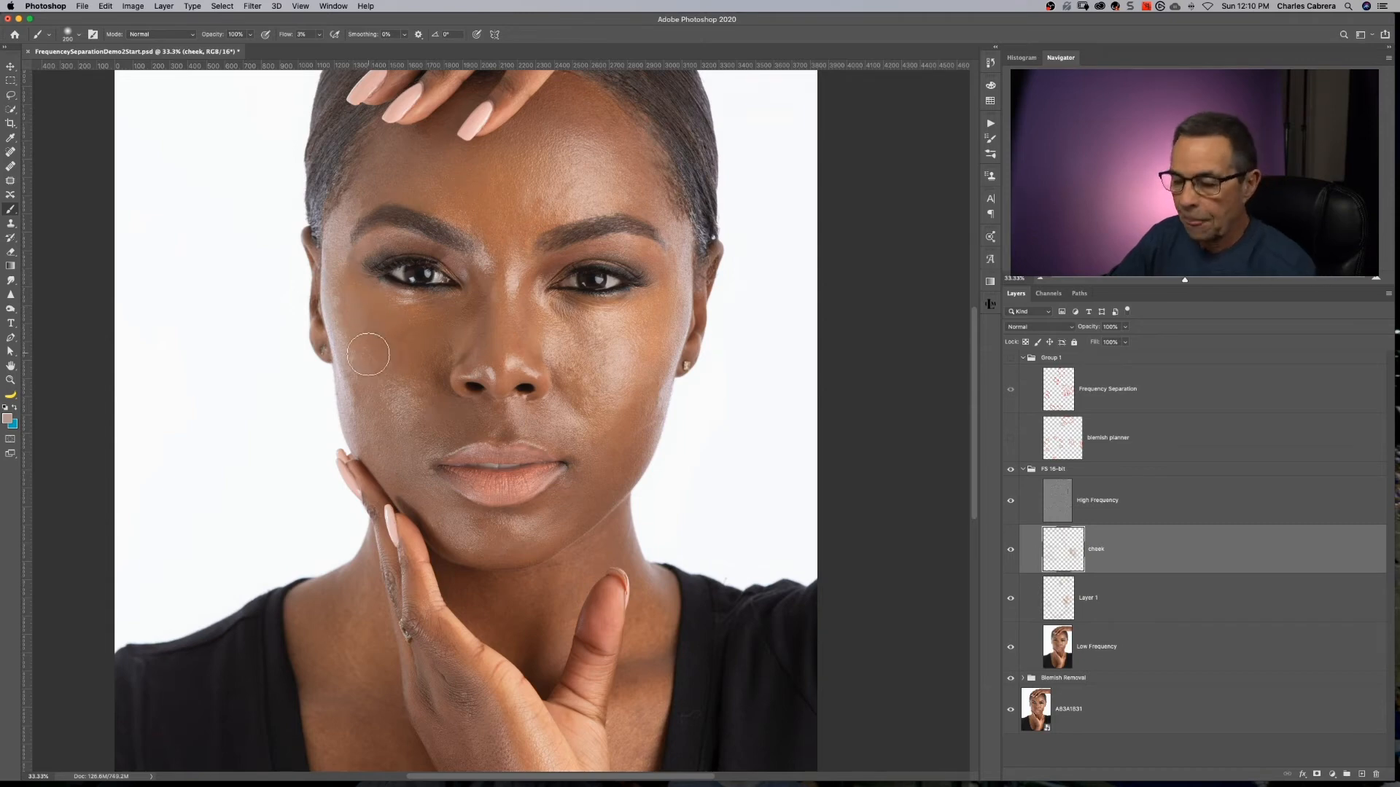
- Even out the middle of the fingertip-side cheek with nearby tones, and pick highlight and lower-cheek tones for the earring-side cheek
left_click(362, 322, "alt")
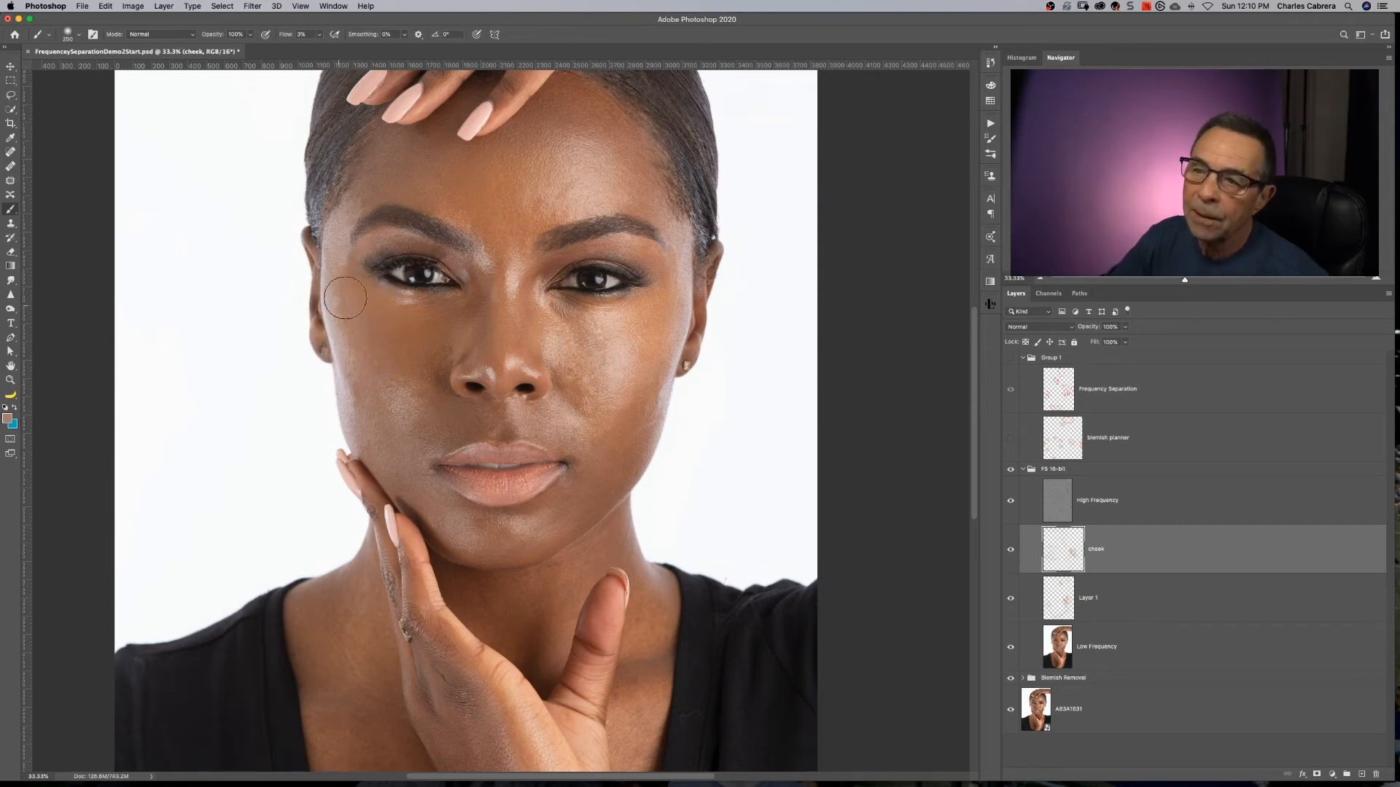
left_click(401, 397, "alt")
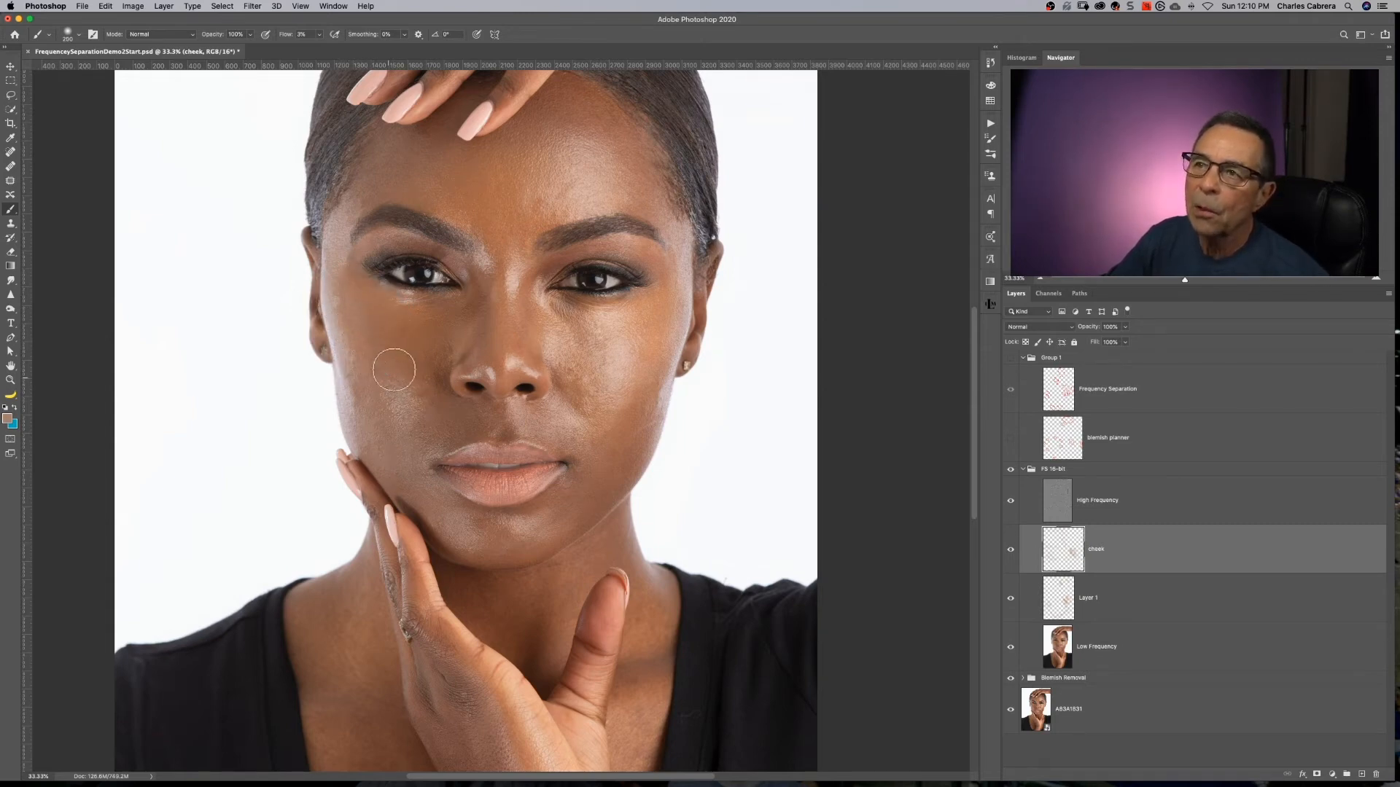
left_click(416, 398, "alt")
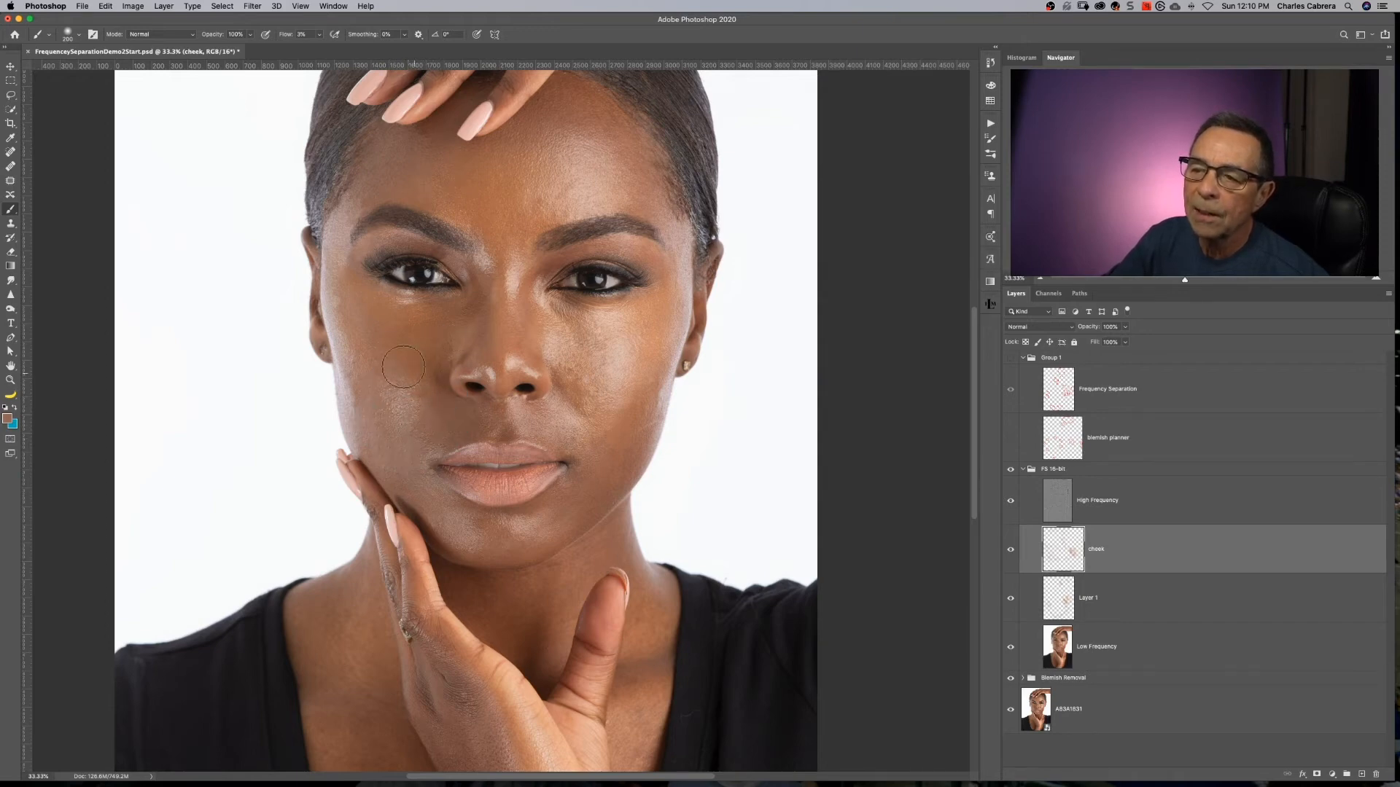
left_click(418, 433, "alt")
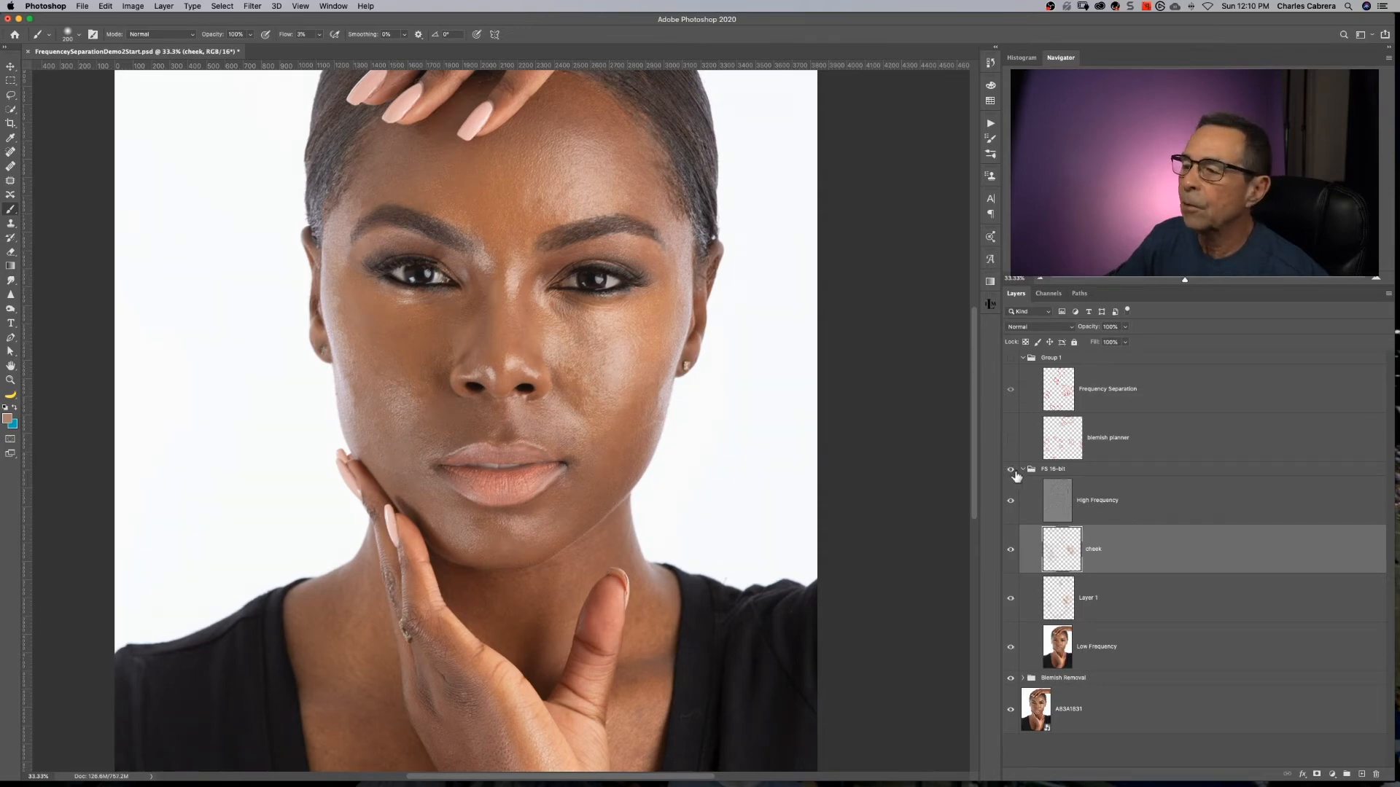
left_click(615, 325, "alt")
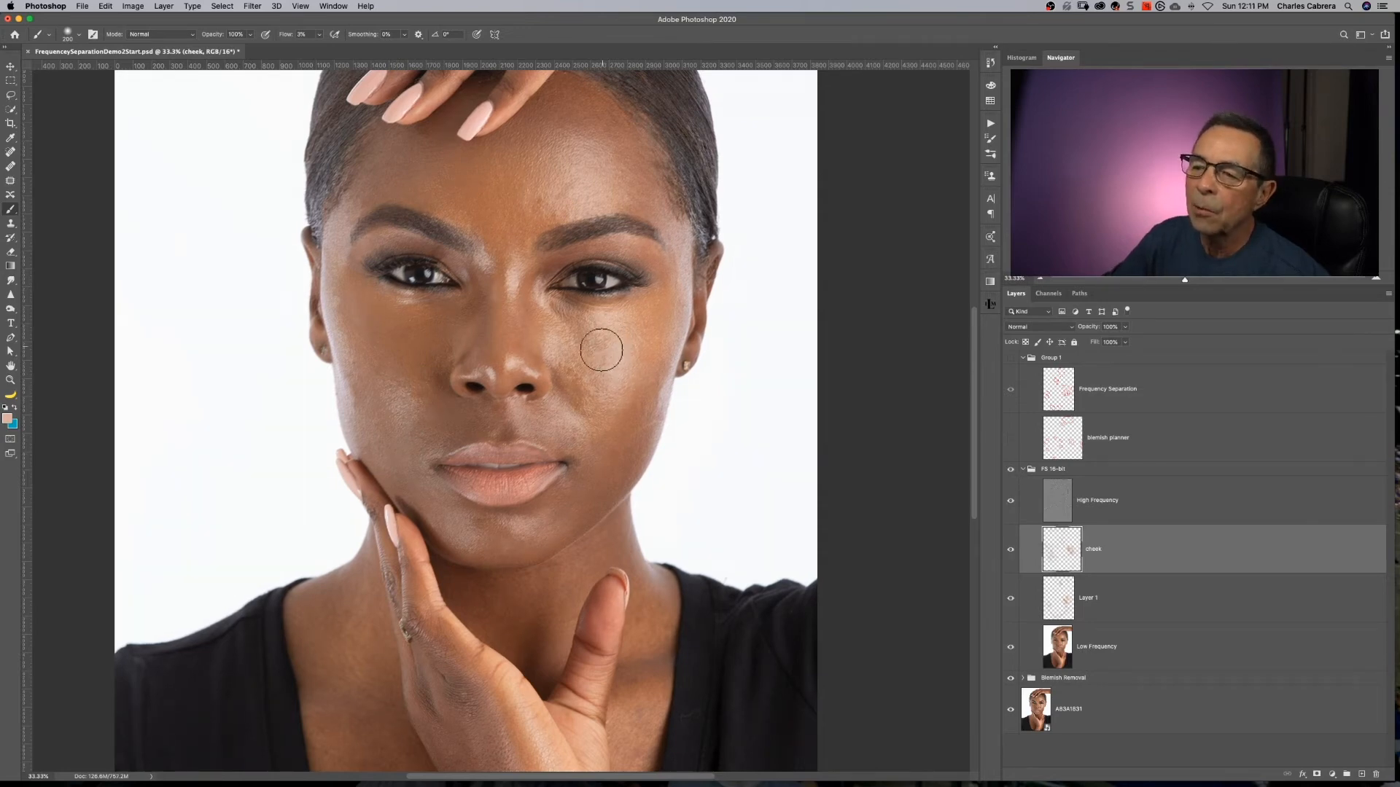
left_click(583, 410, "alt")
- Compare the portrait with the cheek layer hidden and shown, including from a wider view
left_click(1010, 557)
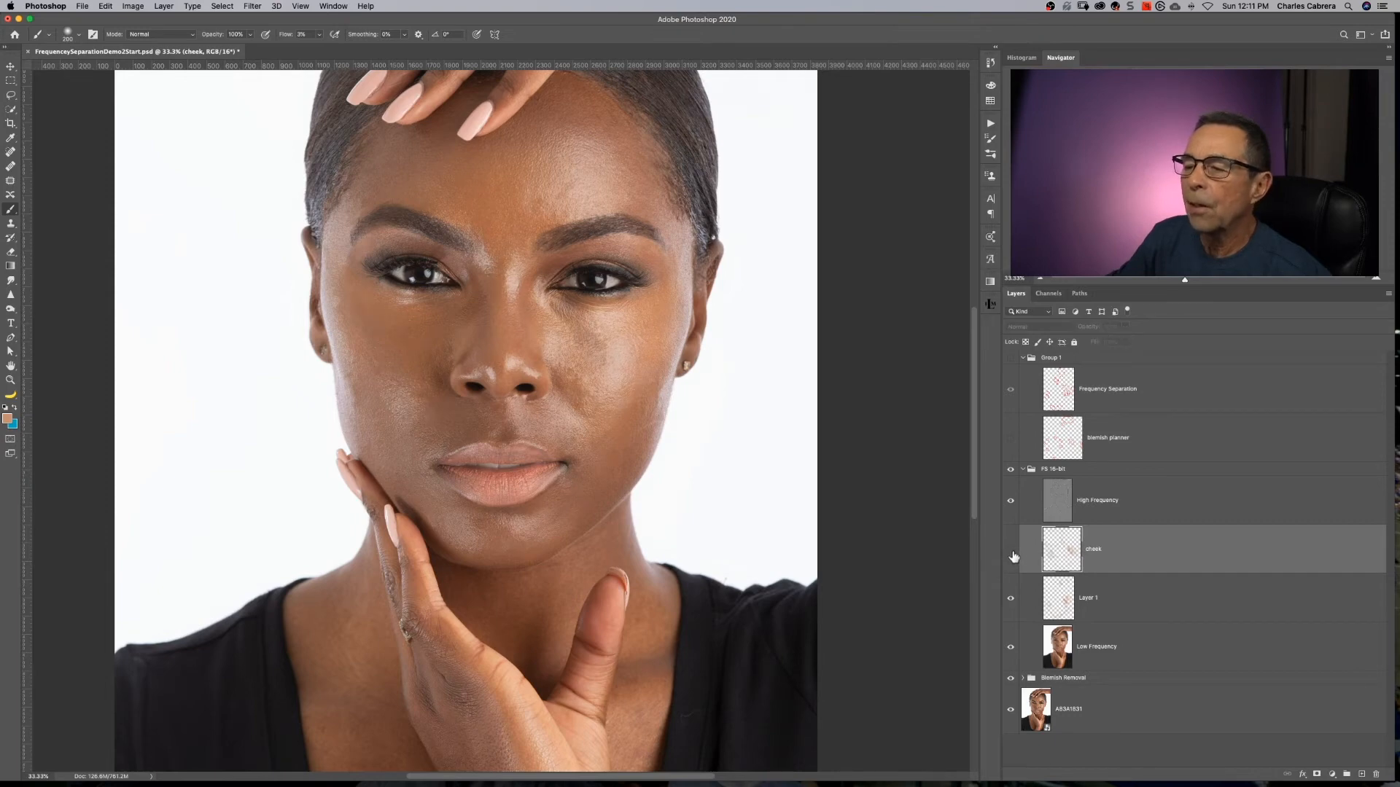
left_click(1011, 559)
left_click(1010, 558)
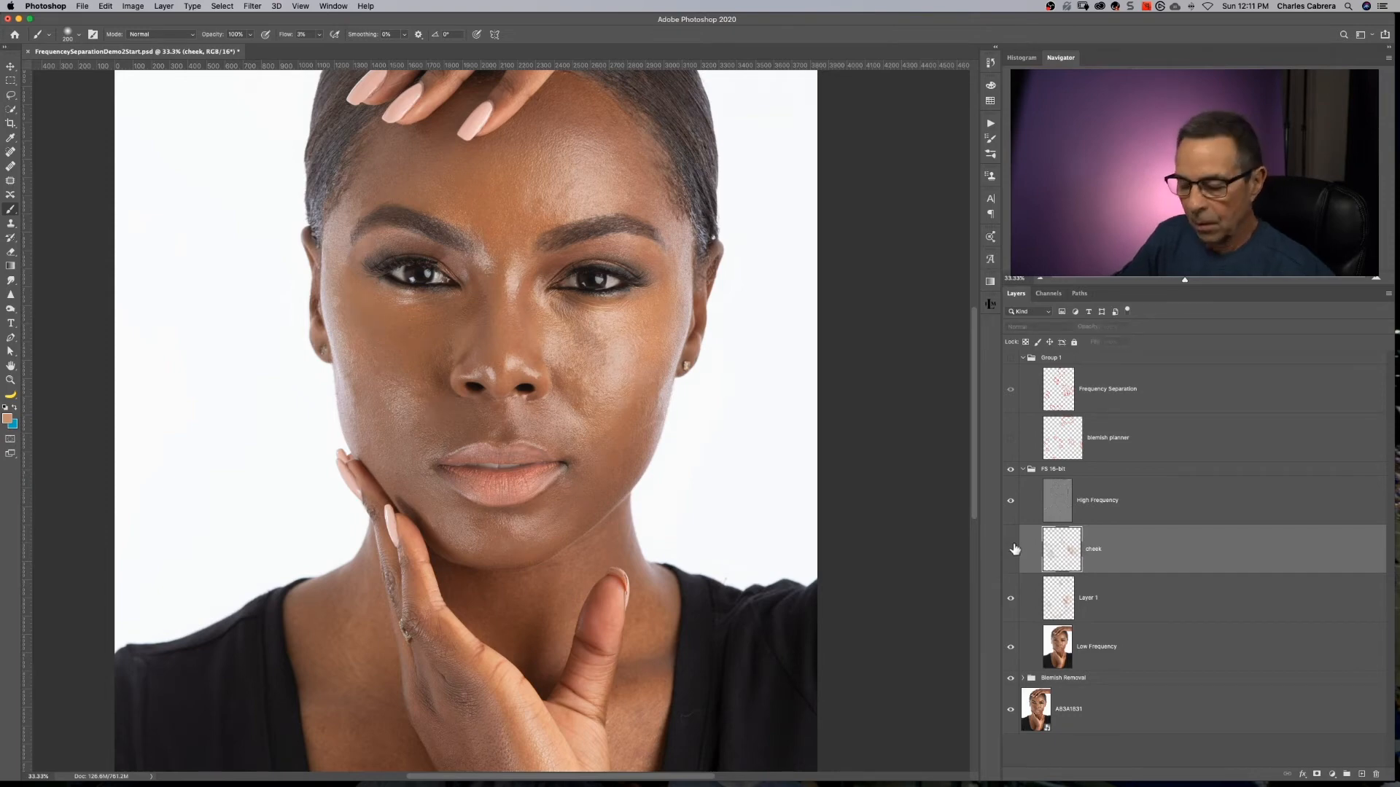
key("super+minus")
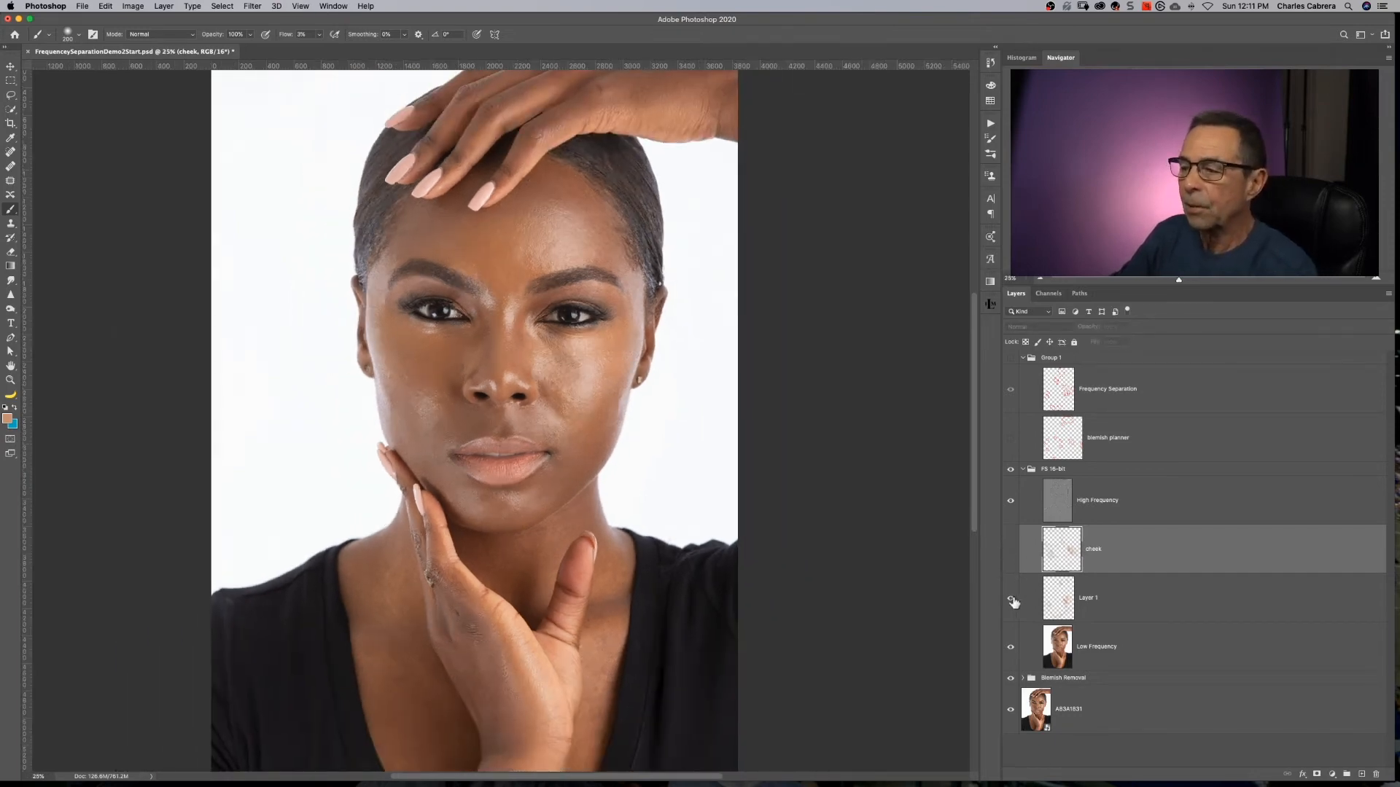
left_click(1010, 549)
key("super+plus")
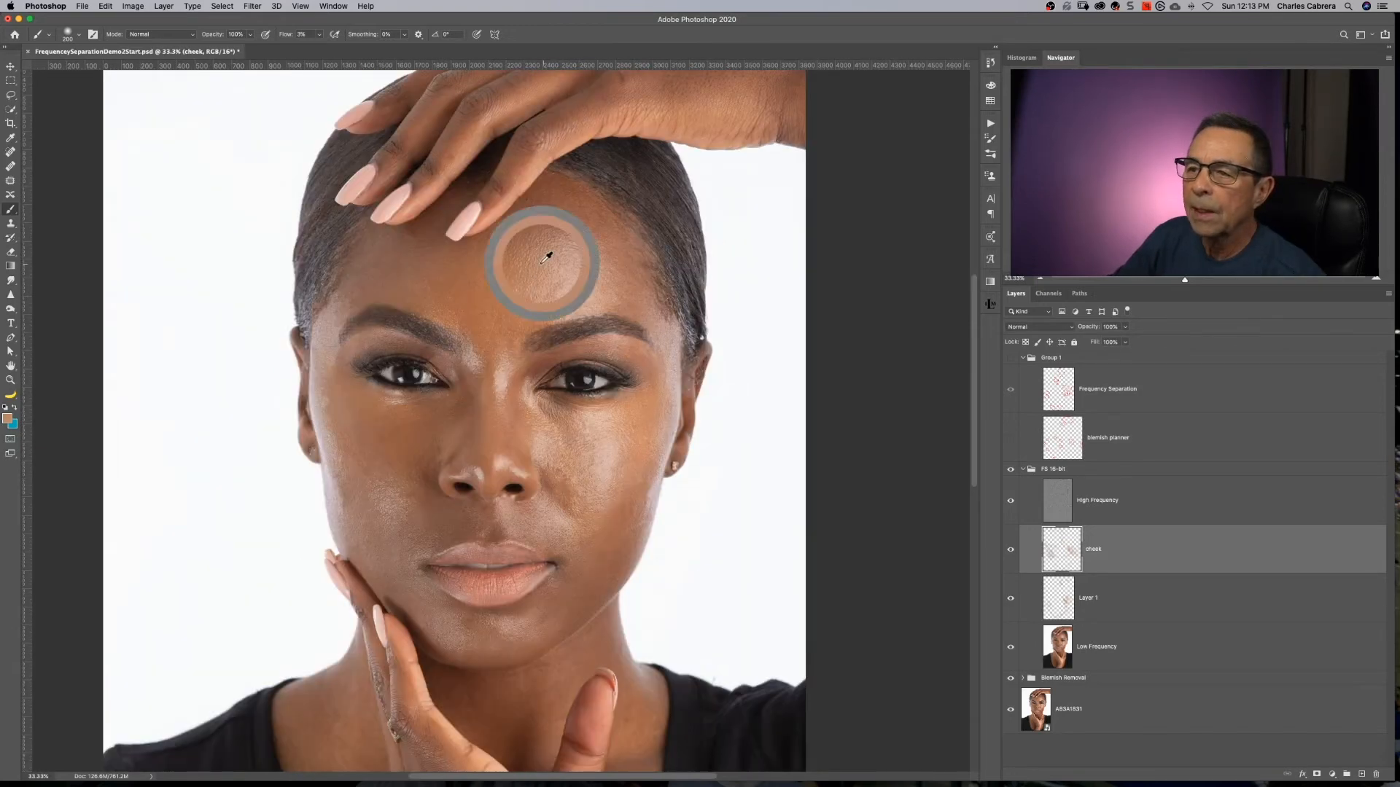
- Shrink the brush and smooth the blotchy highlight on the lower cheek above the fingertips with skin tones sampled there
key("bracketleft")
key("bracketleft")
key("bracketleft")
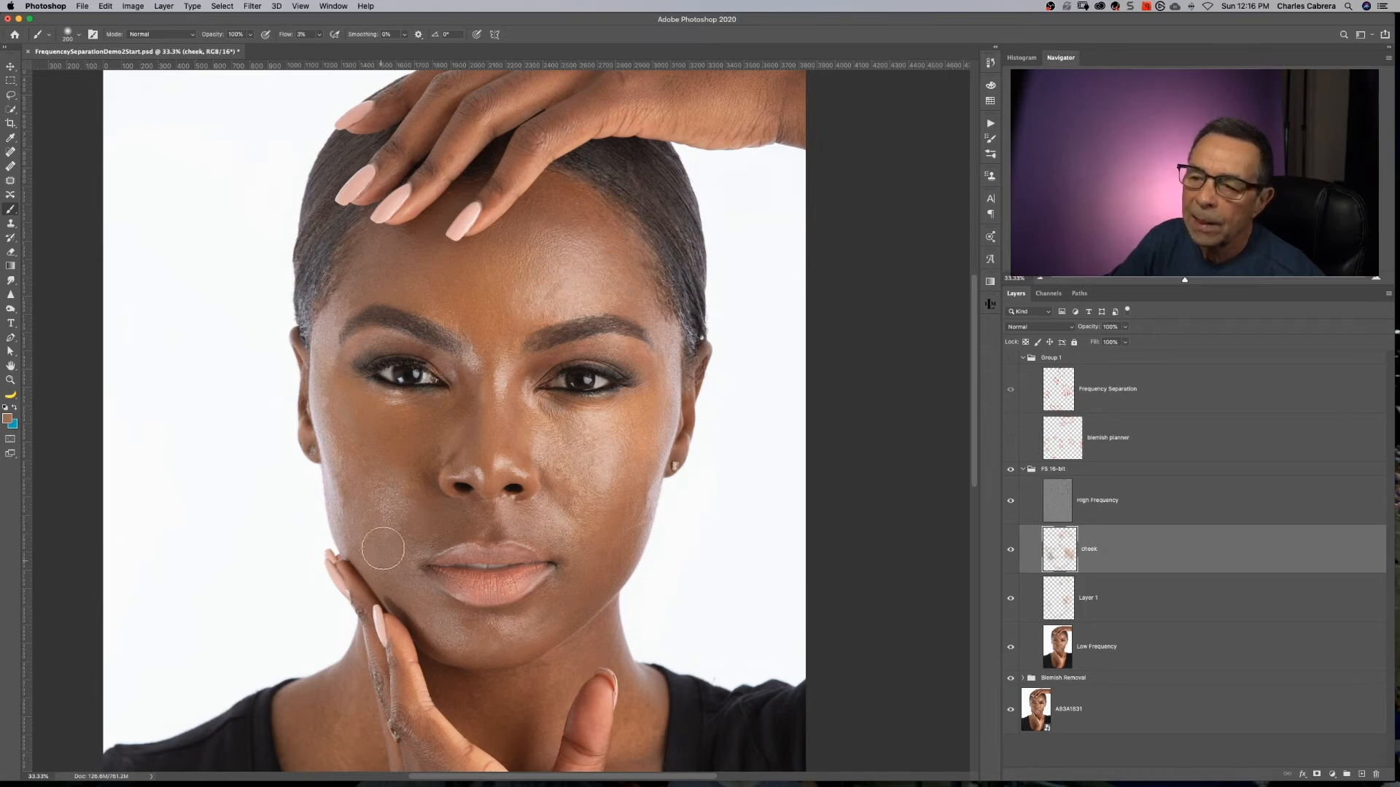
left_click(357, 506, "alt")
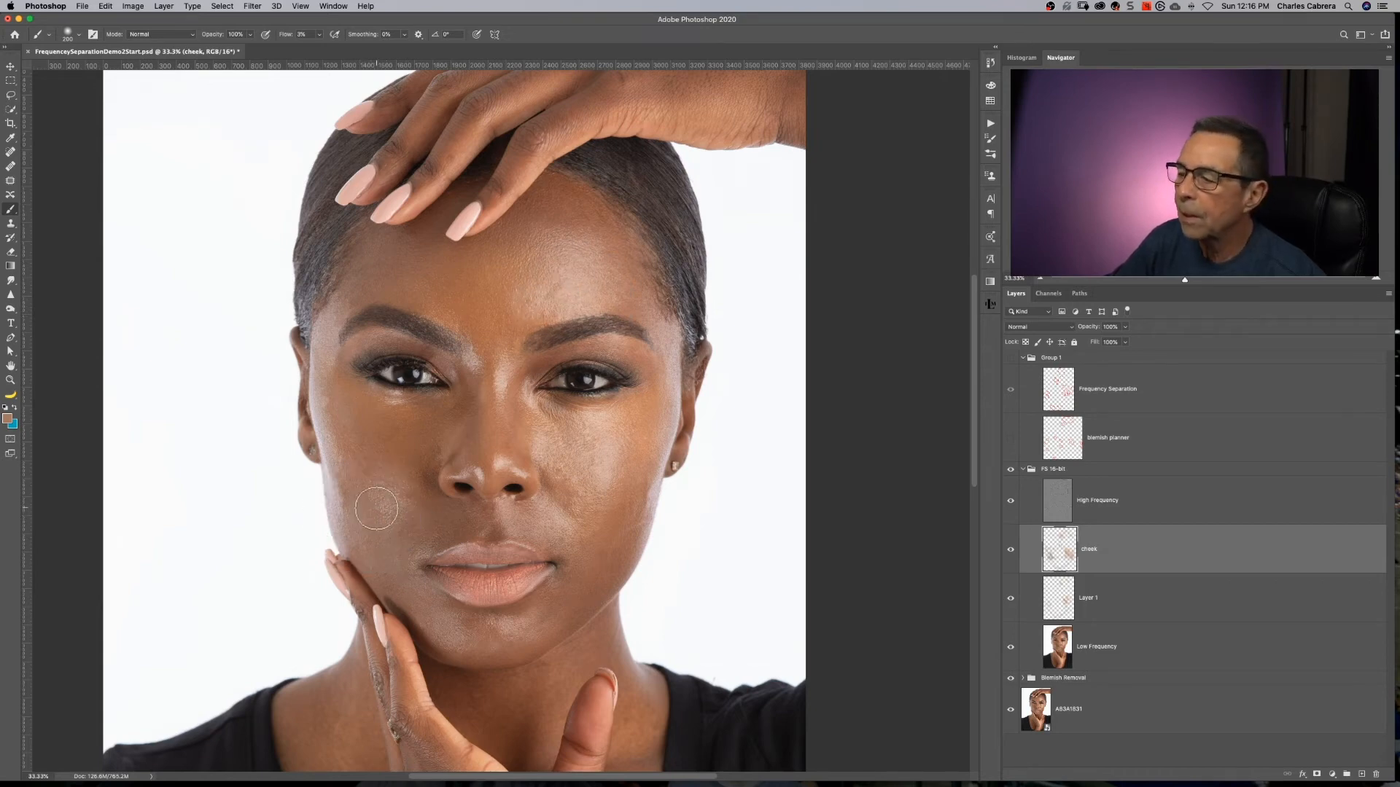
left_click(365, 478, "alt")
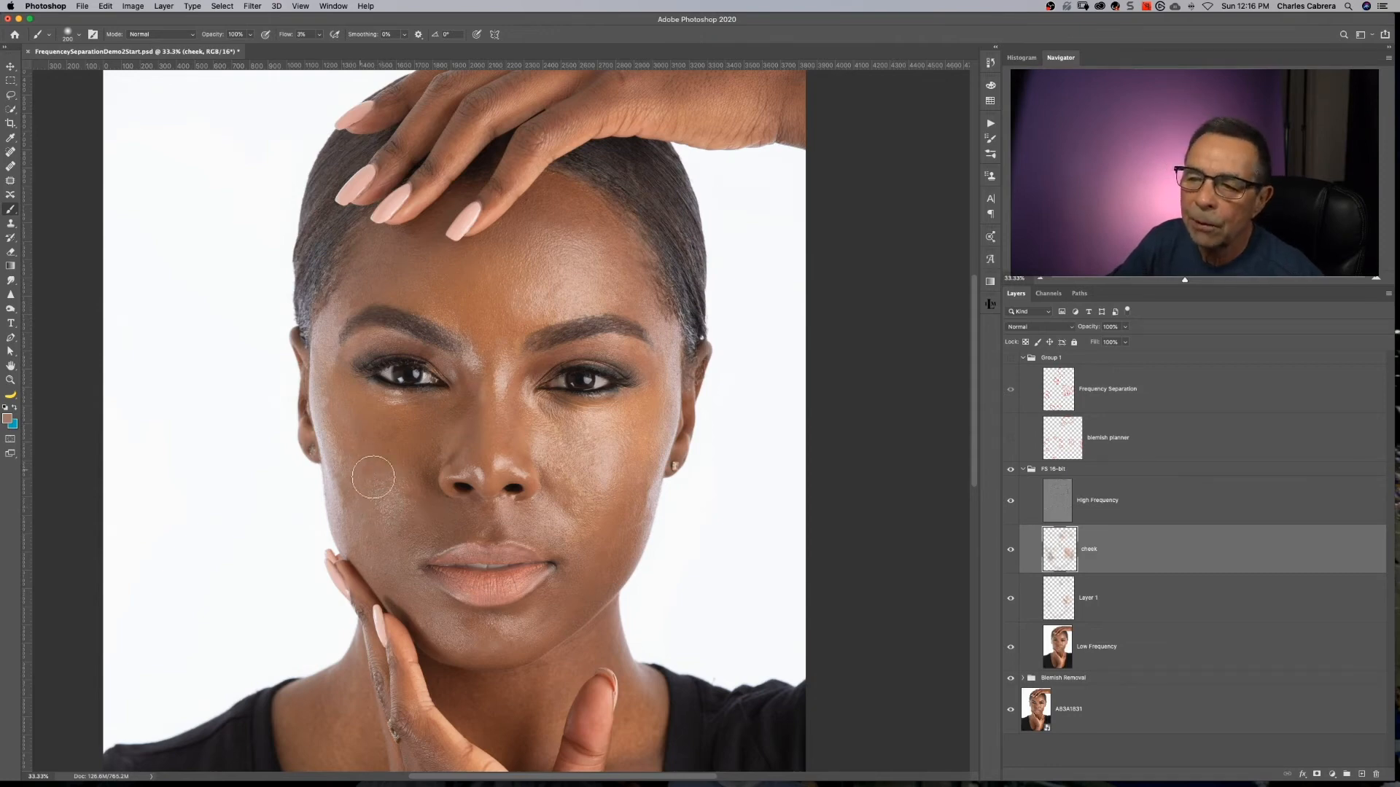
- With a still smaller brush, blend the side and tip of the nose using tones sampled beside the fingertip-side nostril
key("bracketleft")
key("bracketleft")
key("bracketleft")
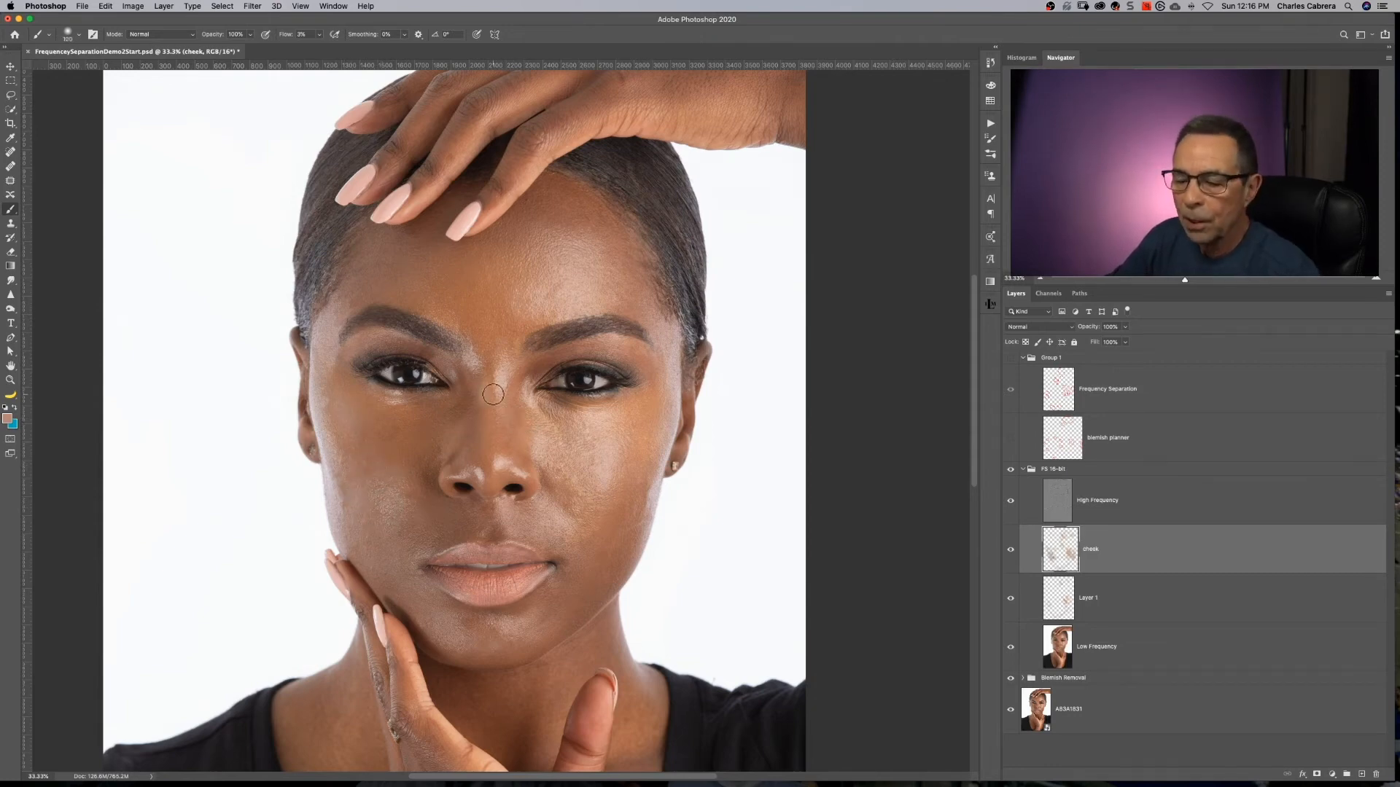
left_click(455, 461, "alt")
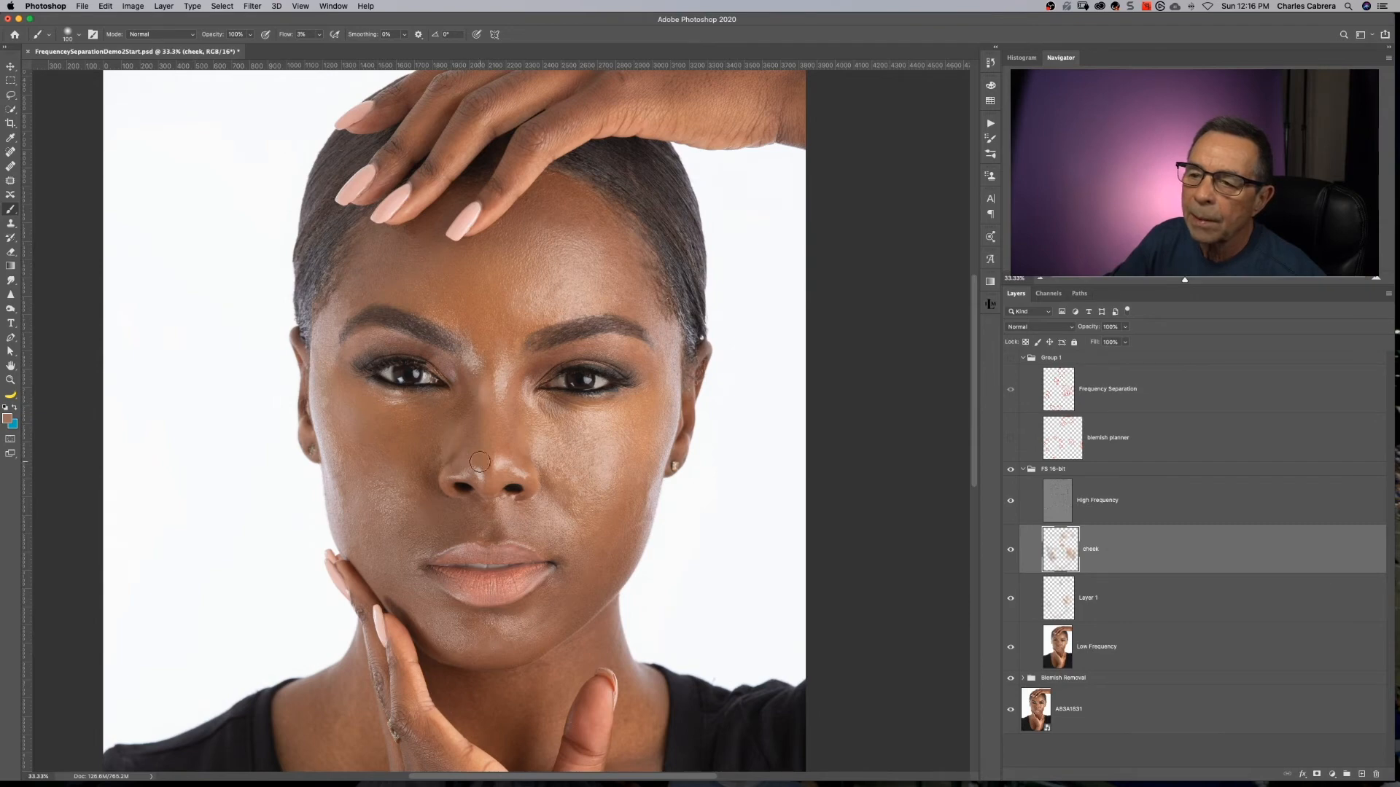
left_click(480, 476, "alt")
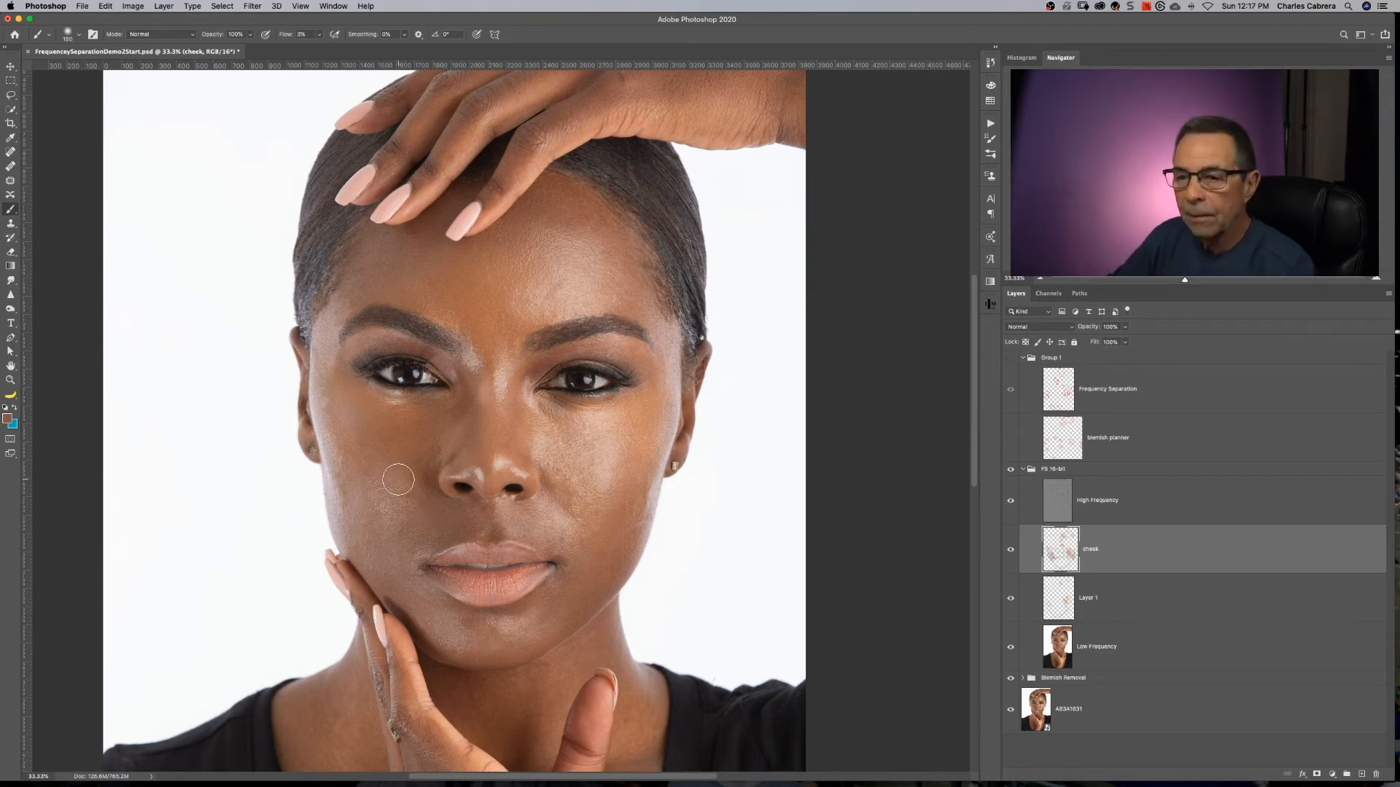
- Enlarge the brush and paint sampled tones under the eye on the earring-side cheek and over the forehead above its brow
key("bracketright")
key("bracketright")
key("super+minus")
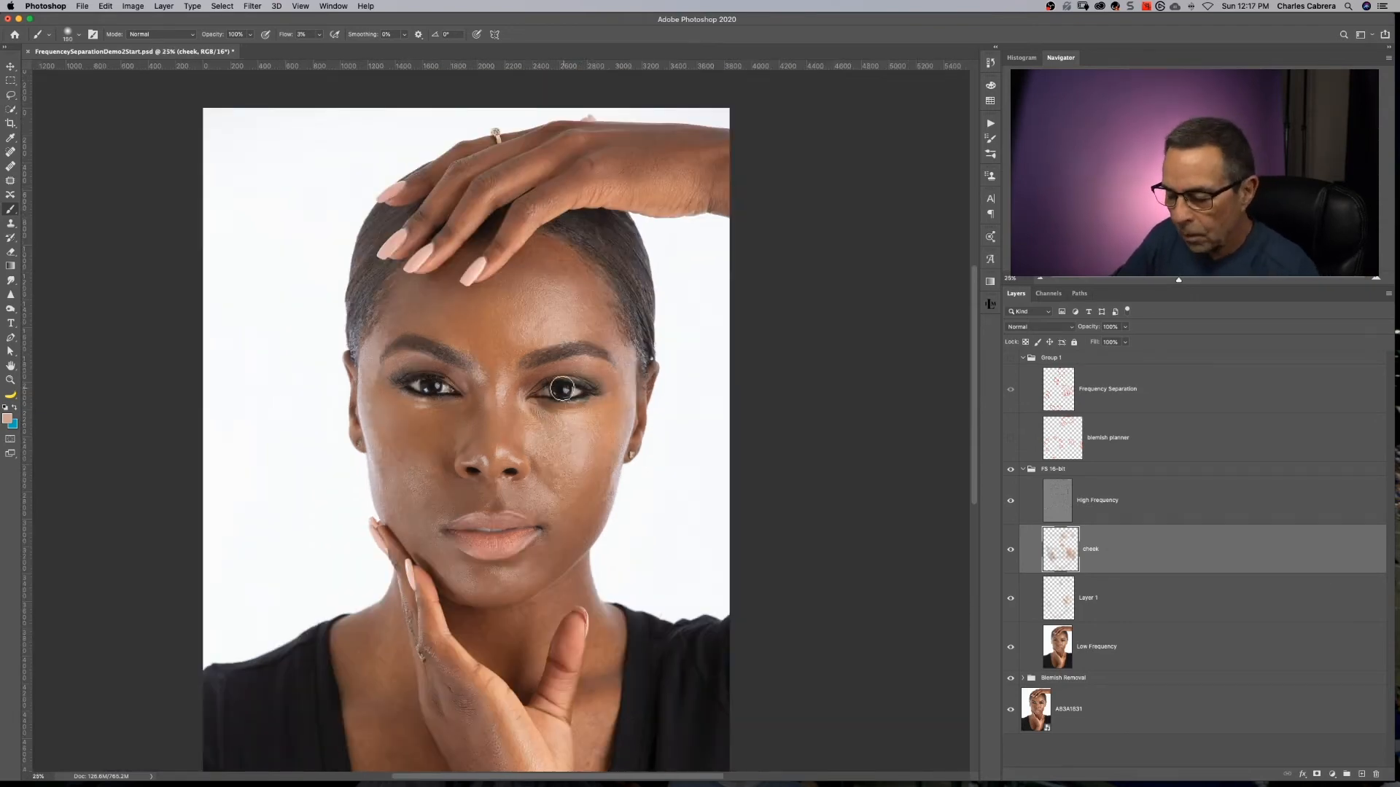
left_click(578, 441, "alt")
left_click_drag(568, 442, 573, 425)
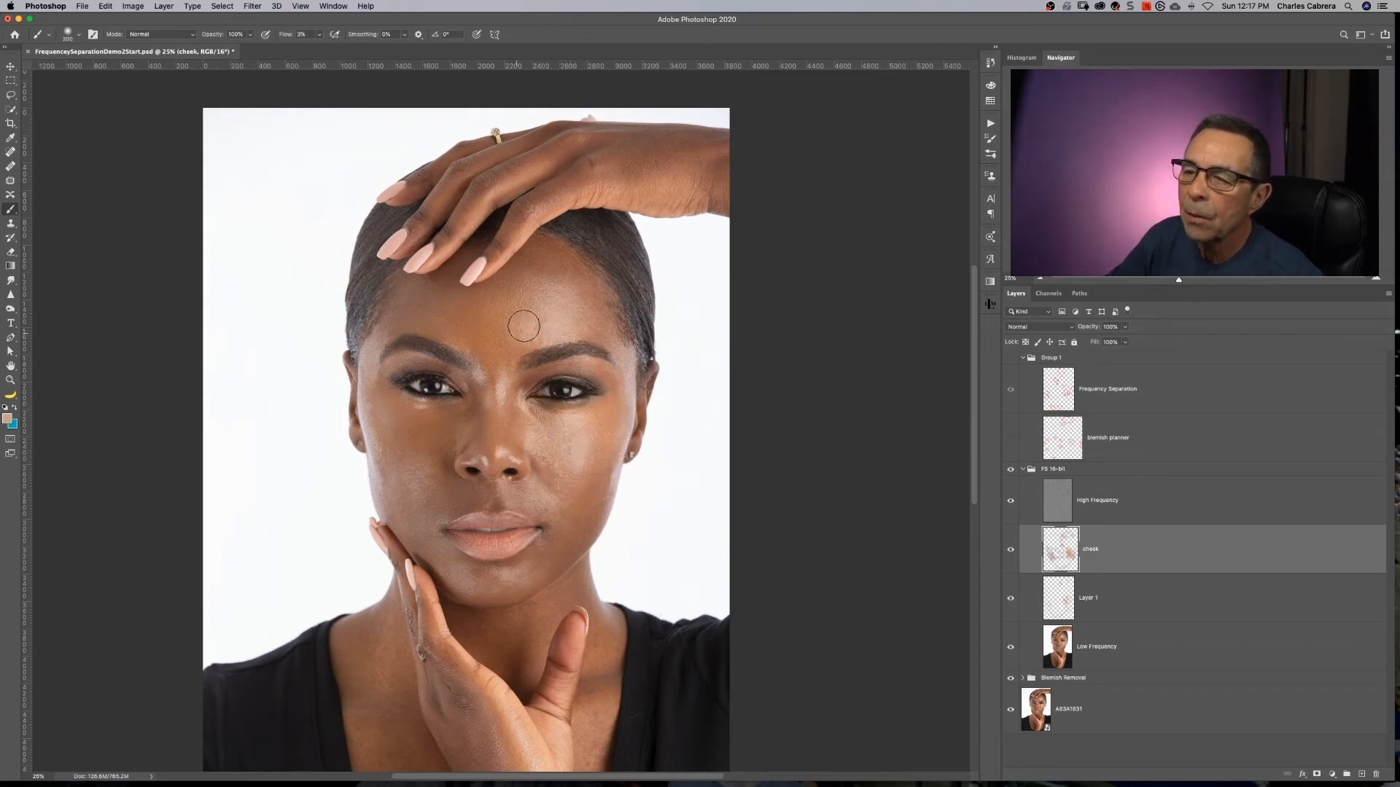
left_click(549, 298, "alt")
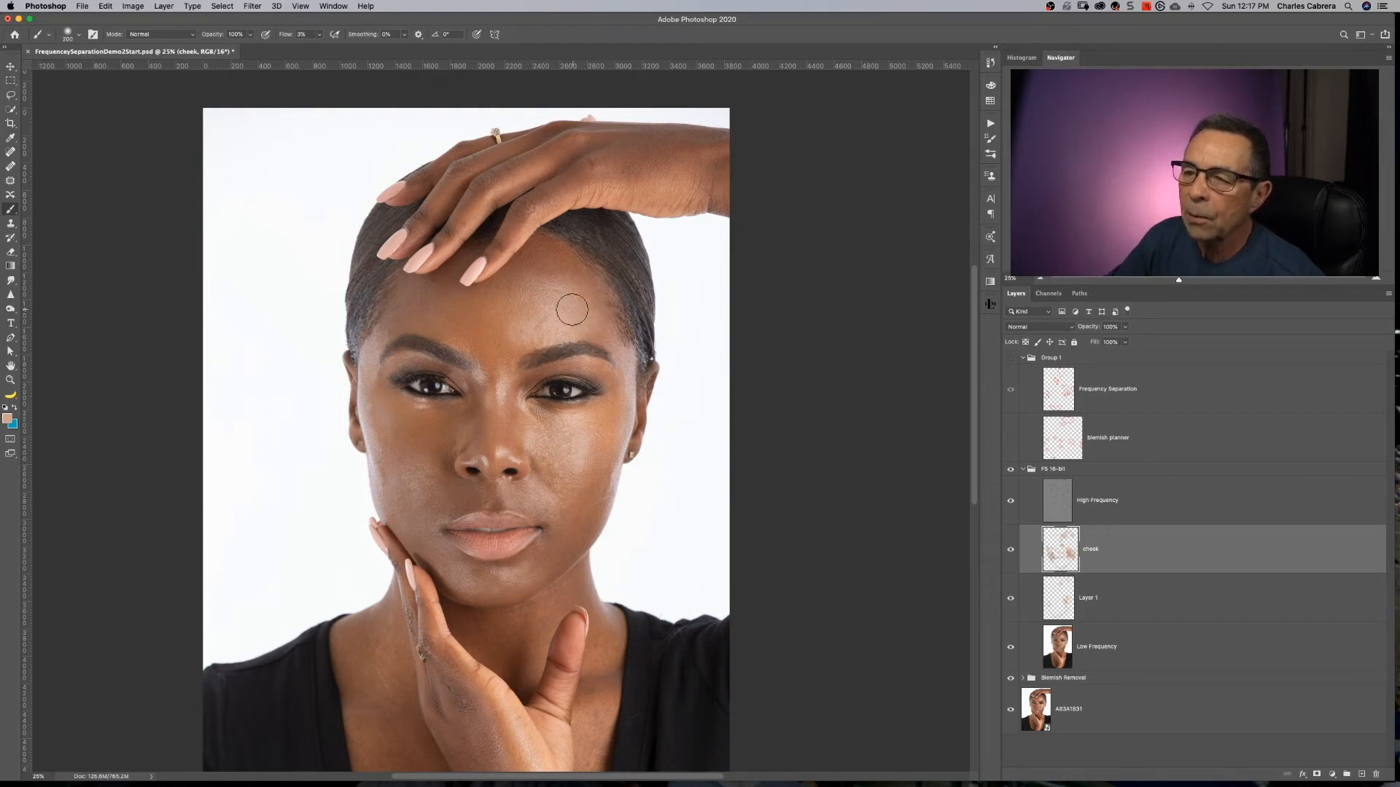
- Blend the earring-side cheek from the outer eye toward the nostril with tones sampled at several spots
left_click(562, 443, "alt")
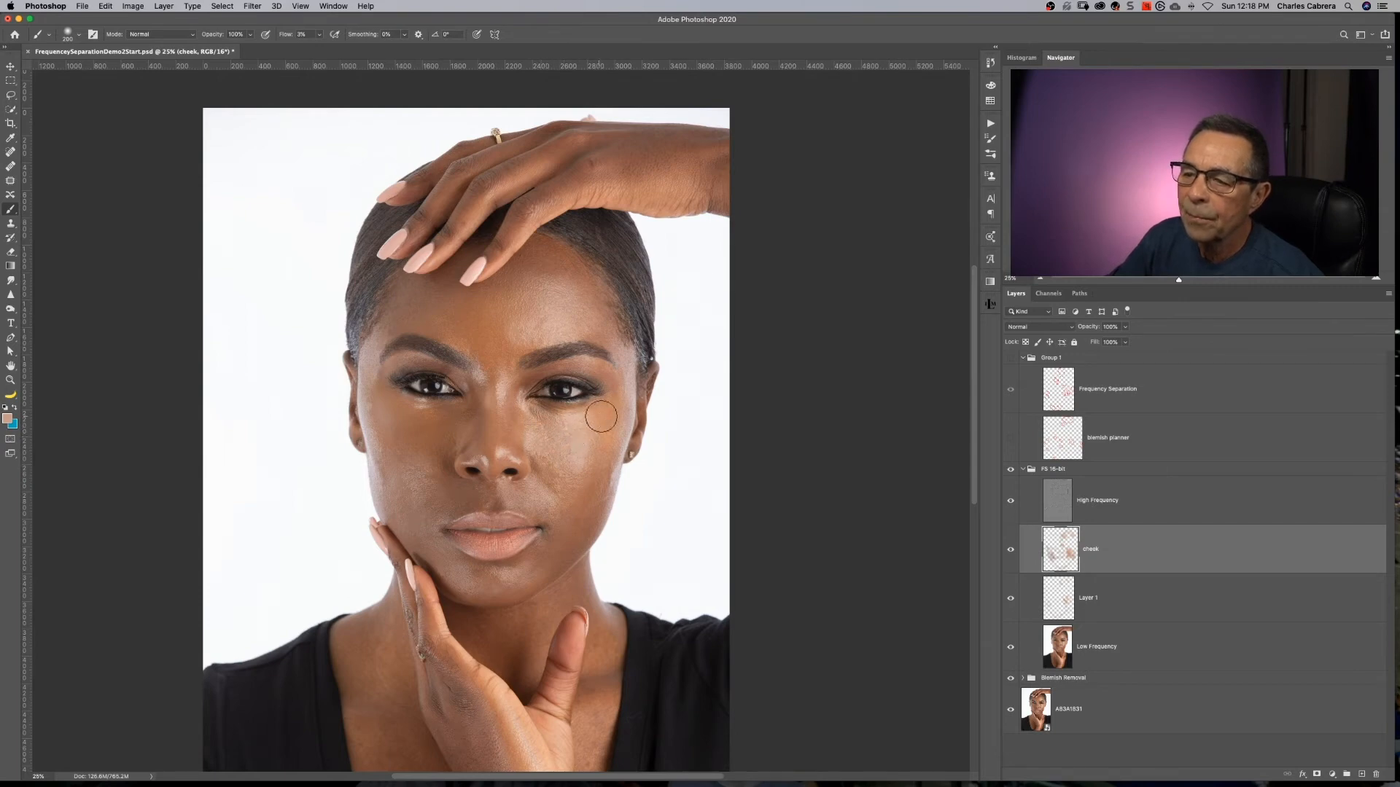
left_click(577, 453, "alt")
left_click(548, 476, "alt")
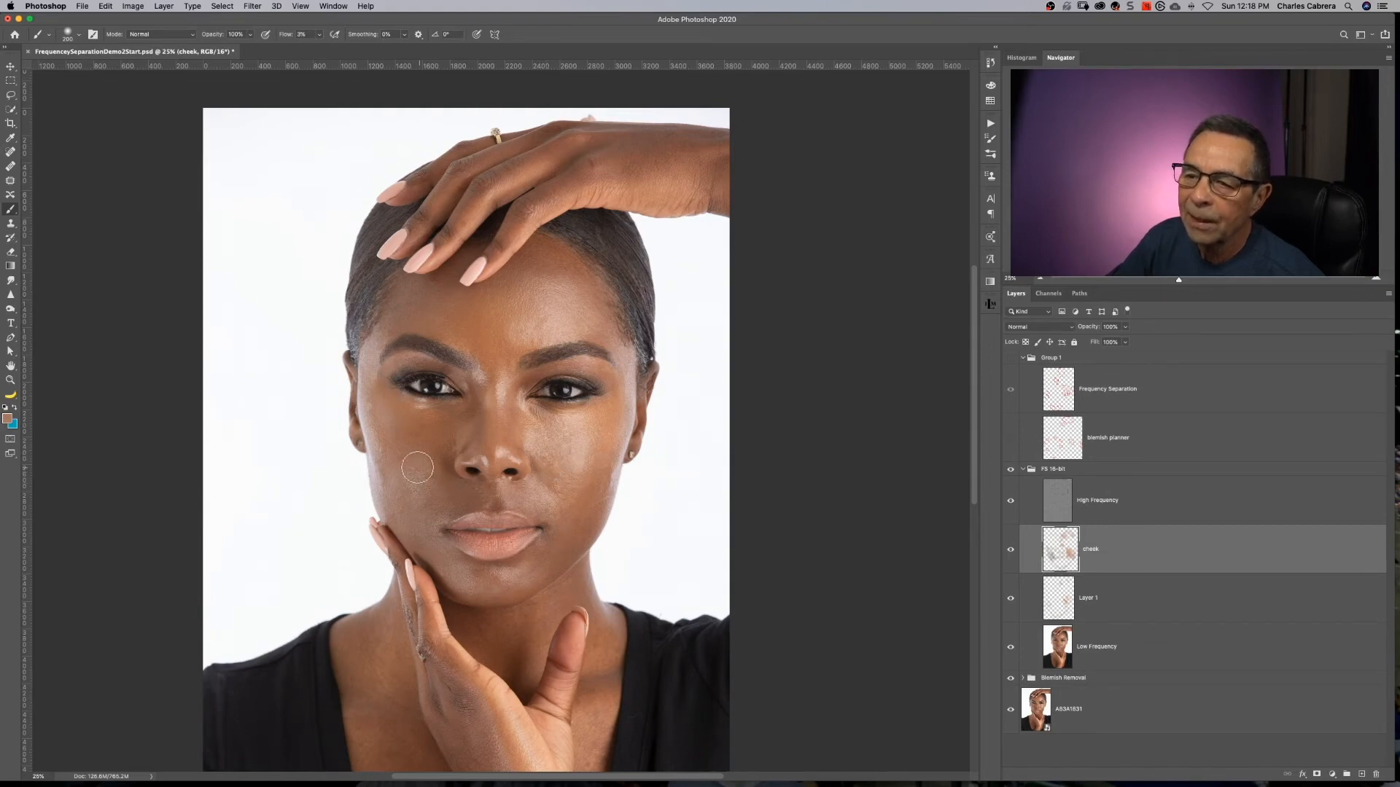
- Even out the chin and mouth corner with sampled tones, and touch up the earring-side cheek below the eye
left_click(508, 578, "alt")
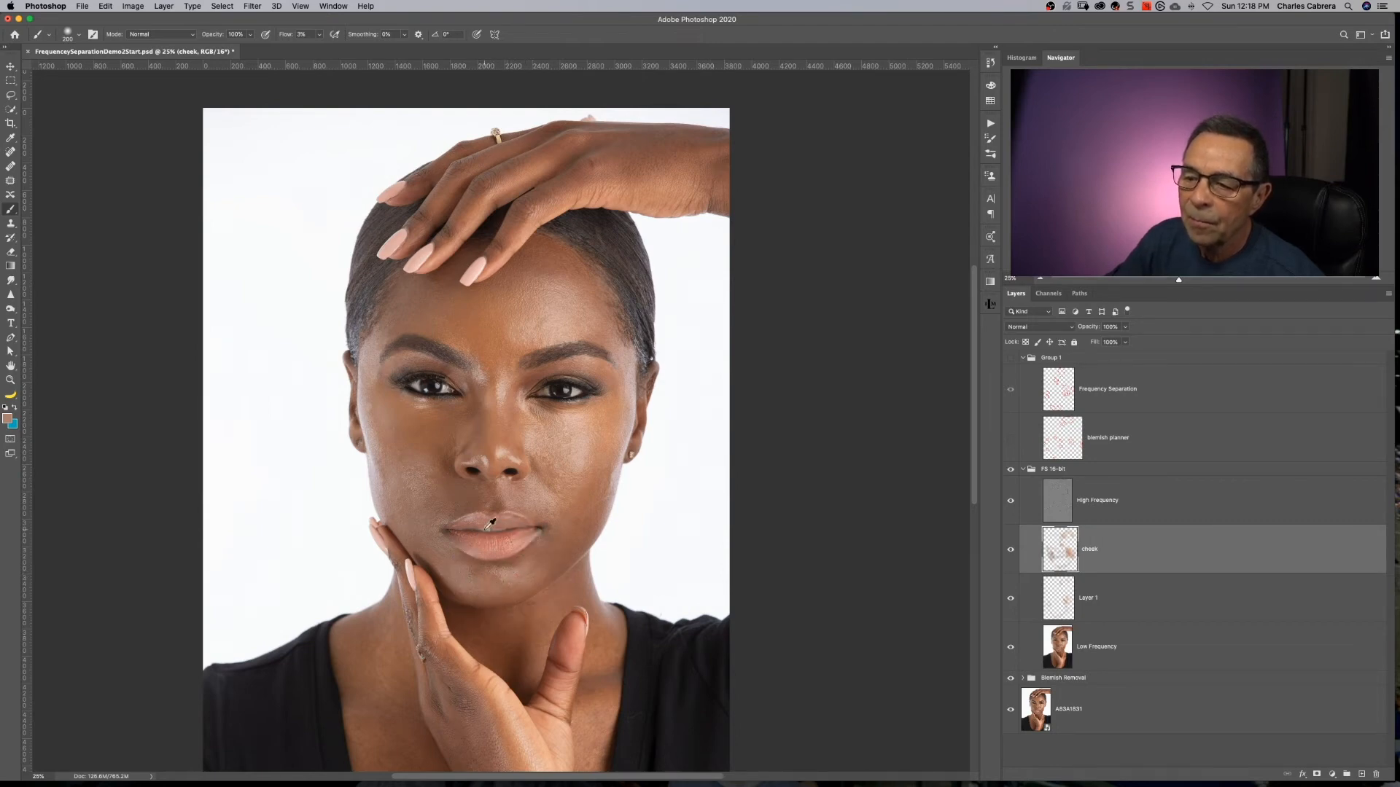
left_click(461, 573, "alt")
left_click(558, 549, "alt")
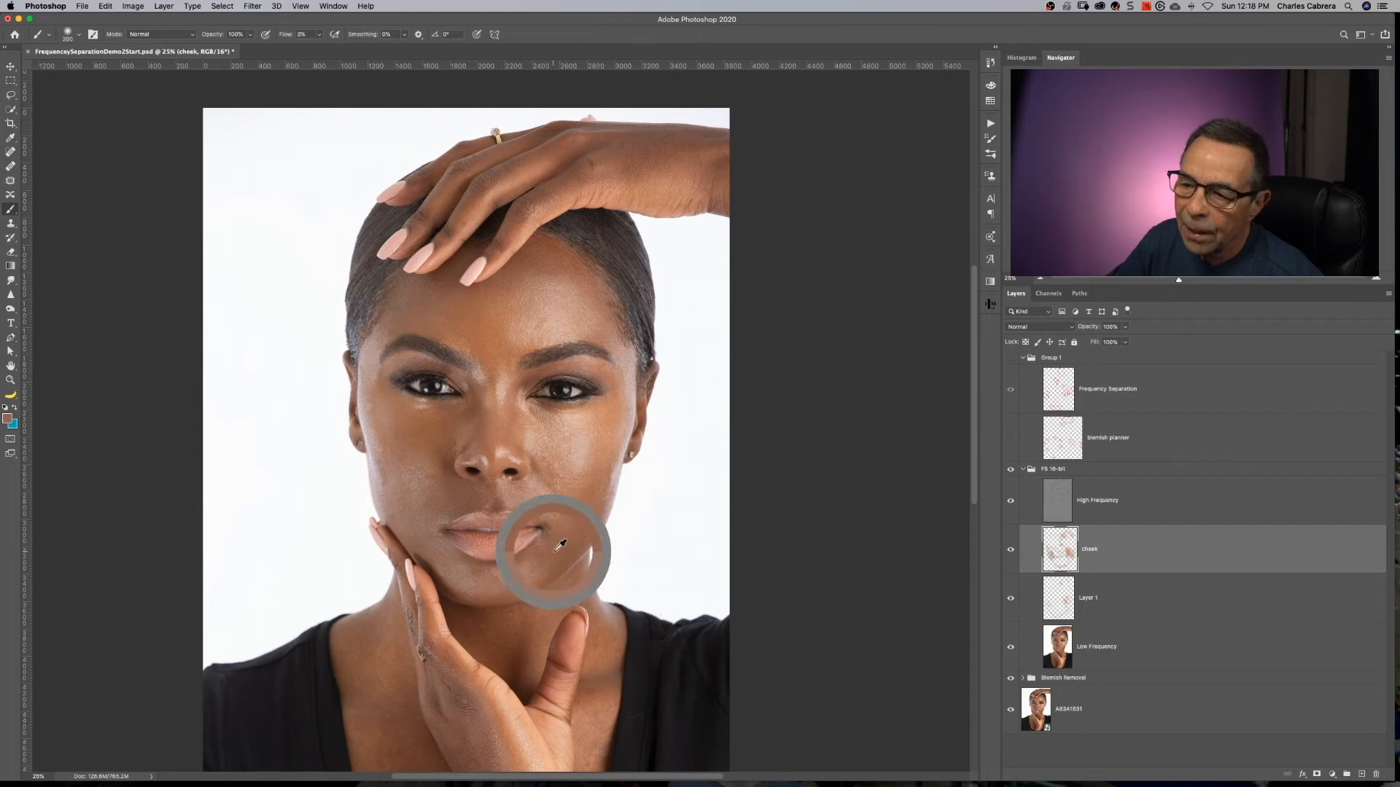
left_click(567, 458, "alt")
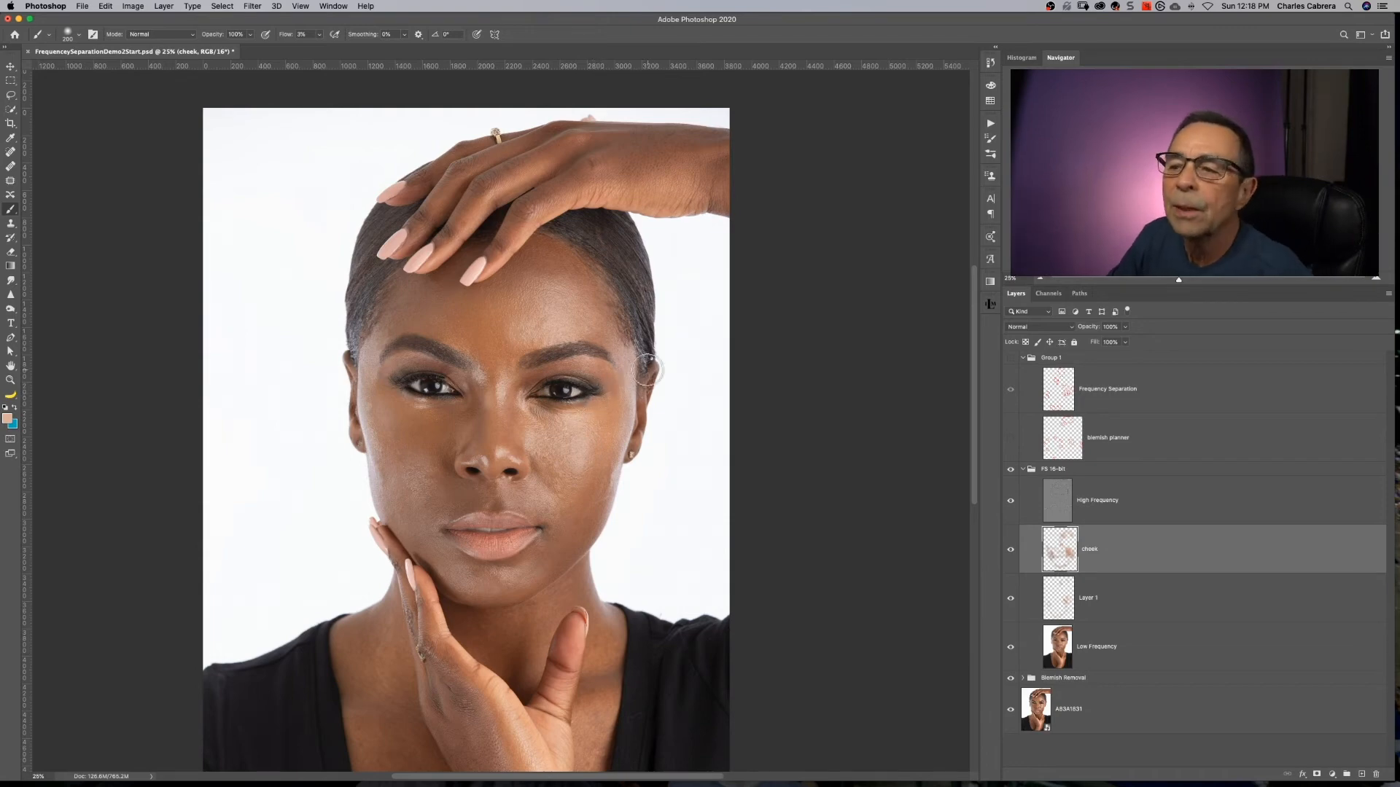
left_click(535, 440, "alt")
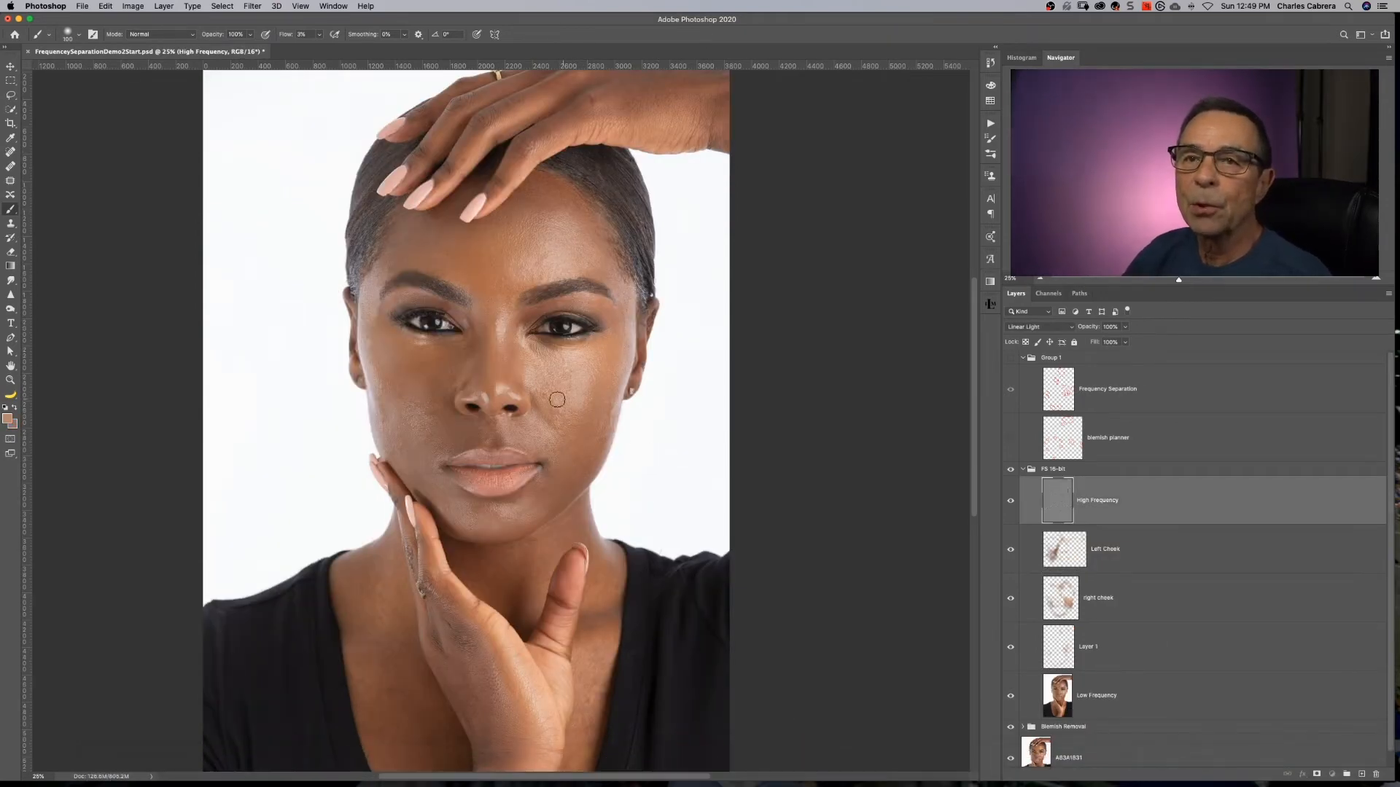
- Inspect the Eyedropper's sample size and sampled-layer options, and return to the Brush tool
left_click(11, 109)
left_click(10, 137)
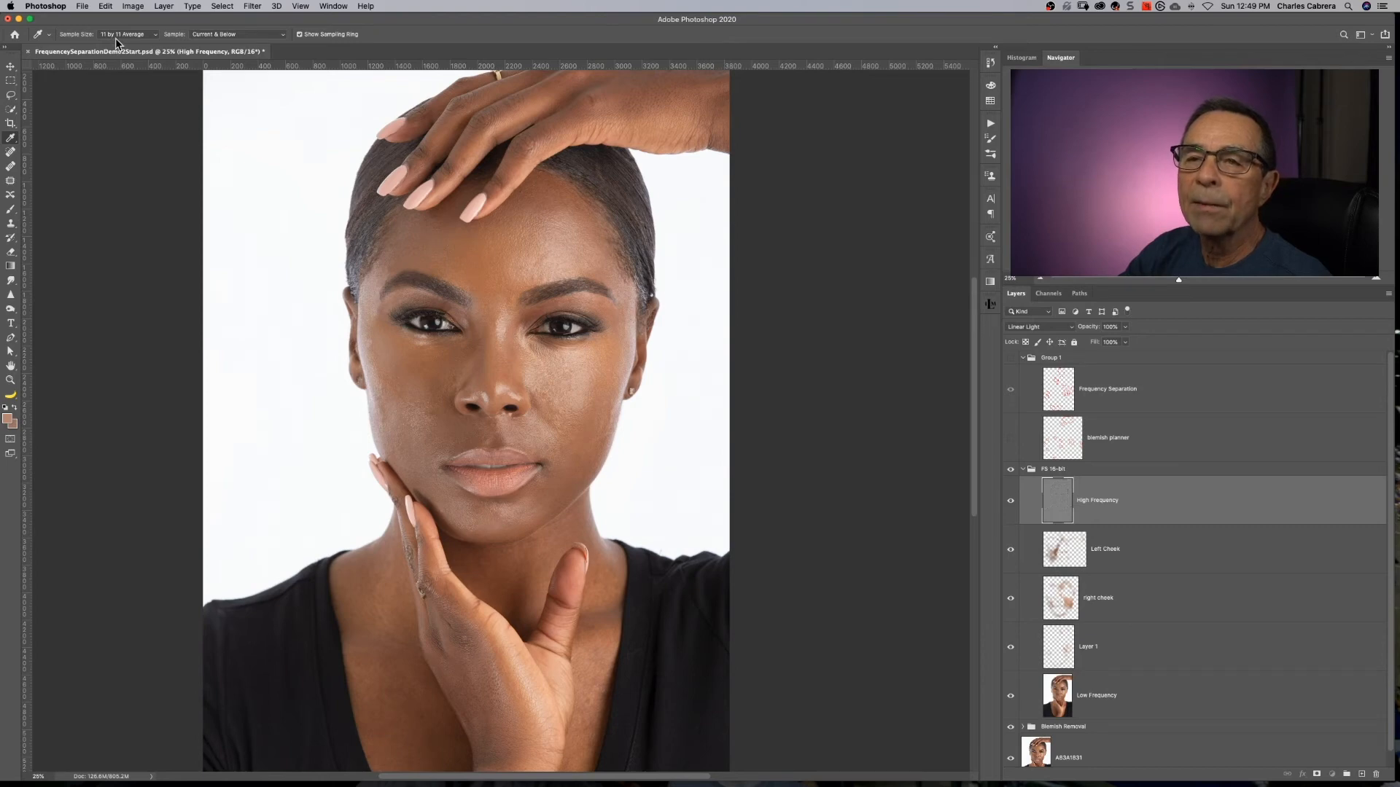
key("b")
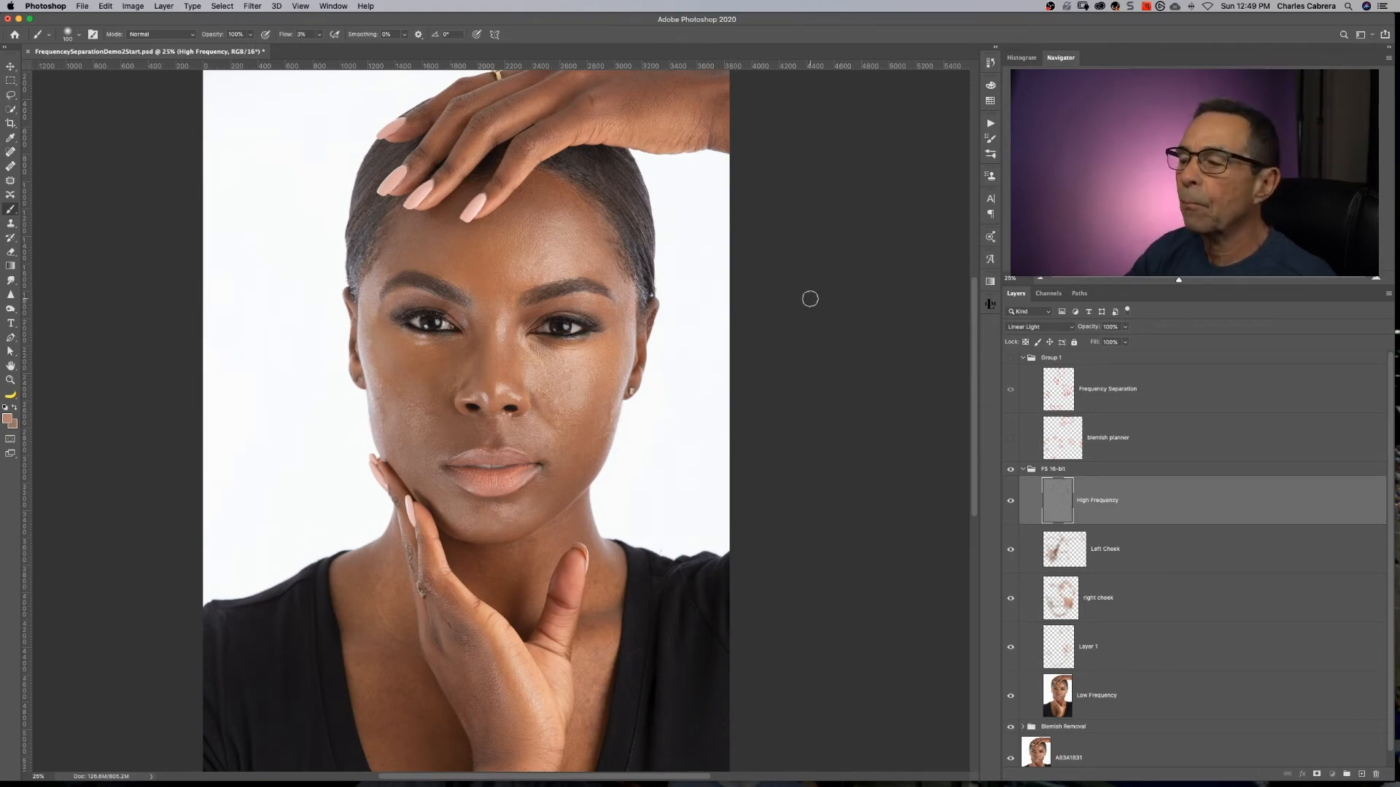
- Activate the Left Cheek layer, enlarge the brush, and sample the highlight tone on the earring-side cheek below the eye
left_click(1133, 555)
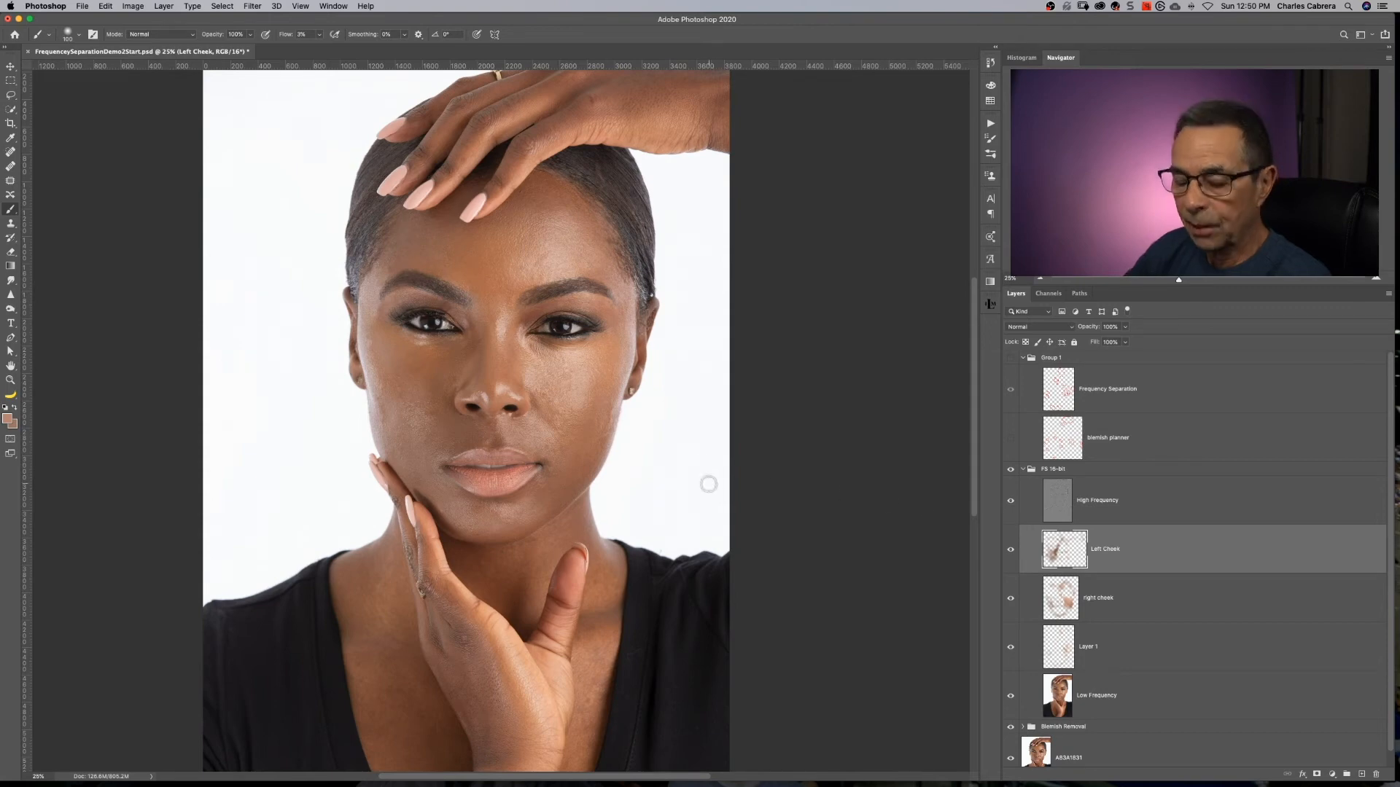
left_click(584, 382, "alt")
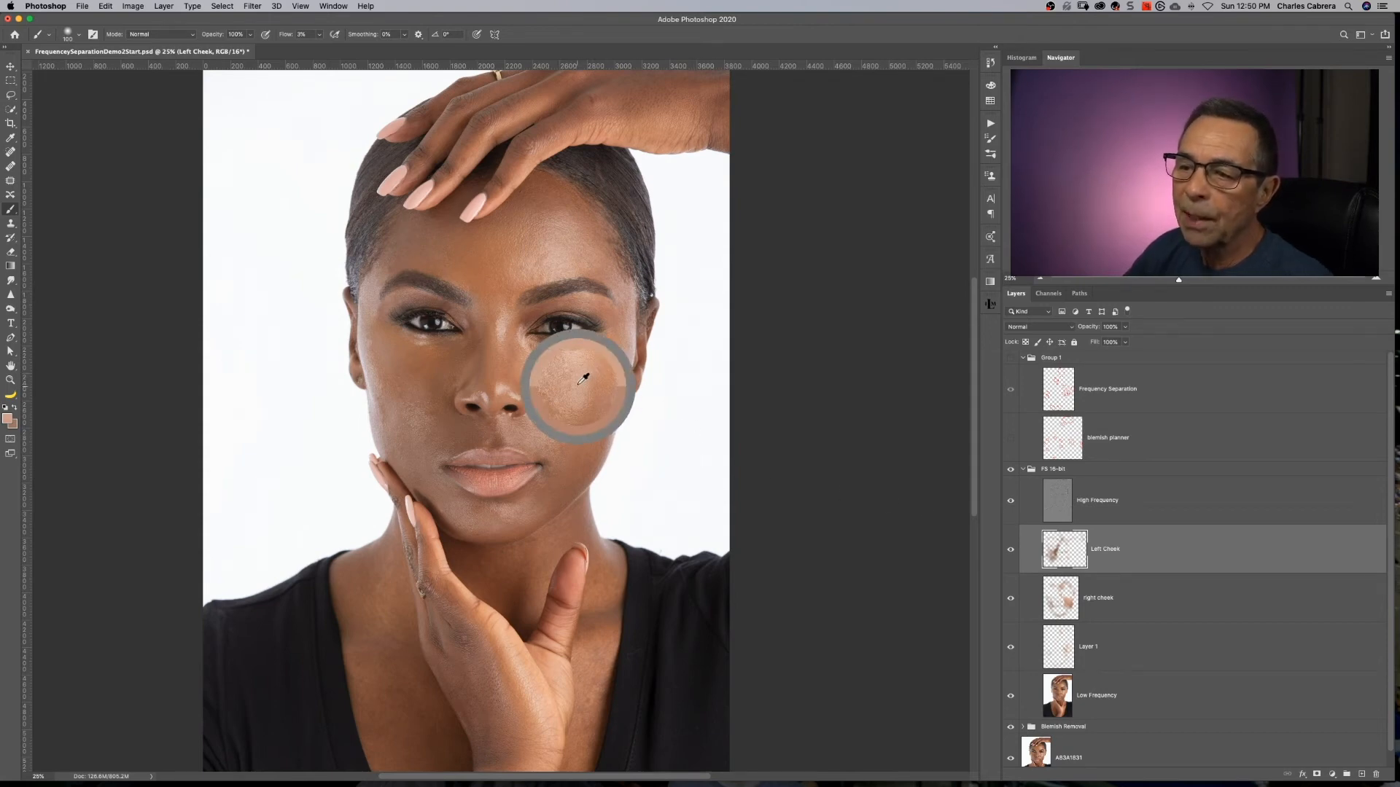
key("bracketright")
key("bracketright")
key("bracketright")
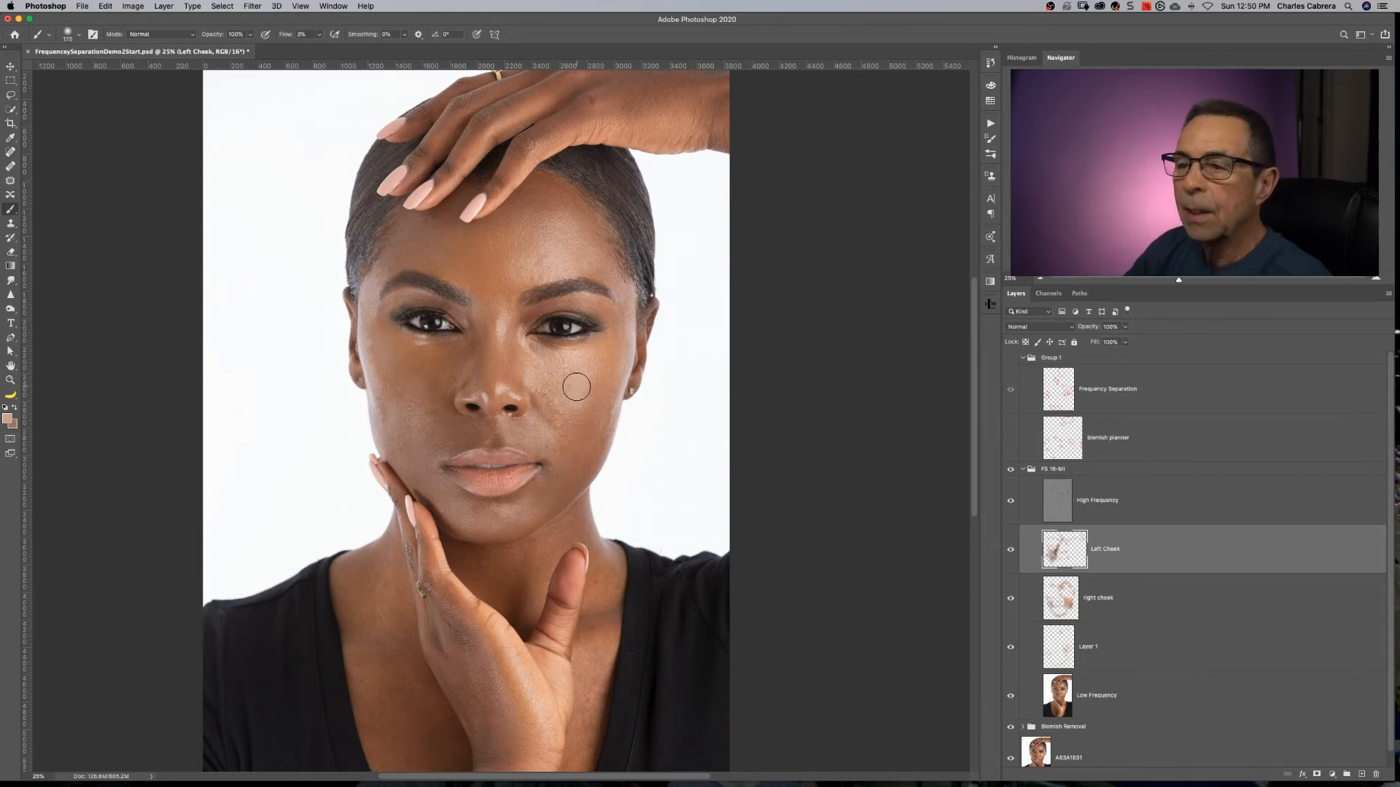
key("bracketright")
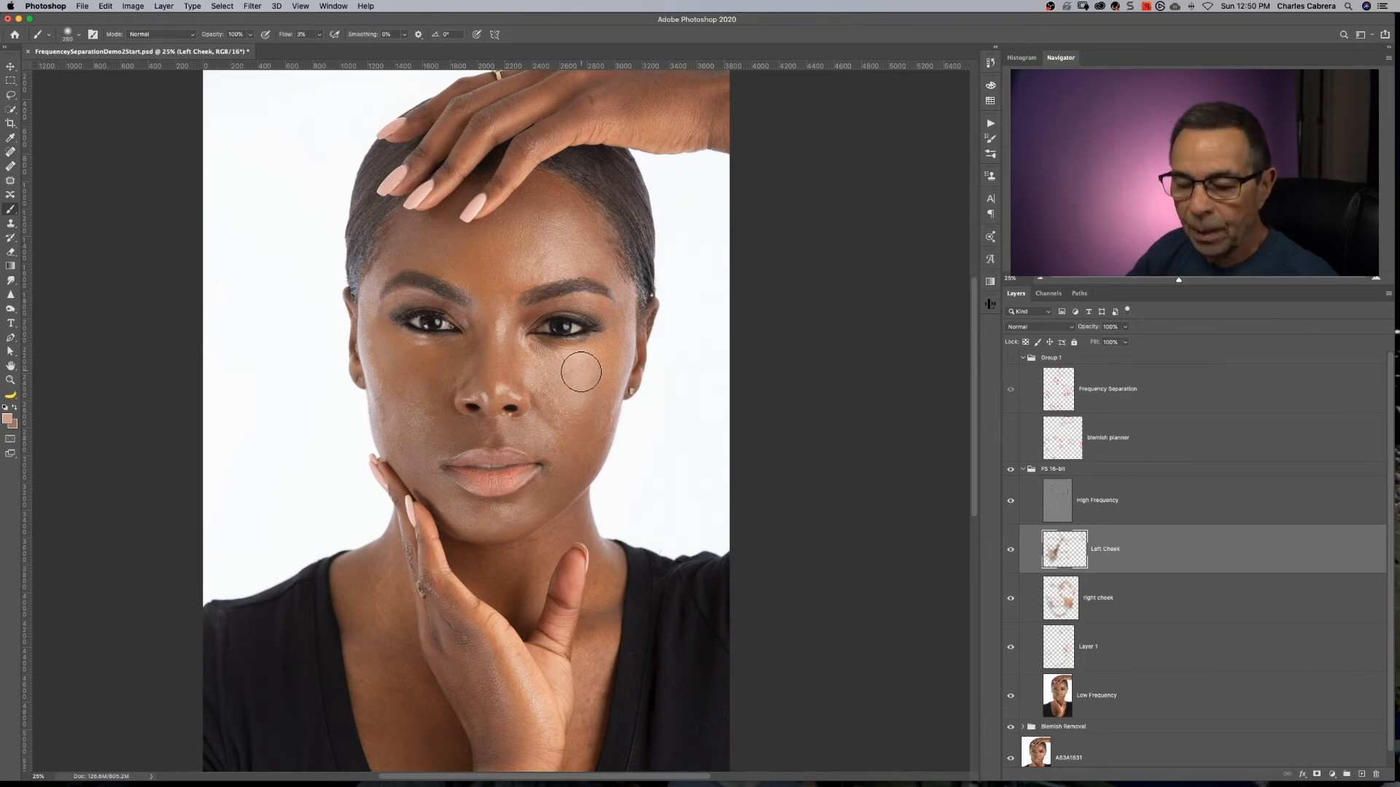
left_click(581, 377, "alt")
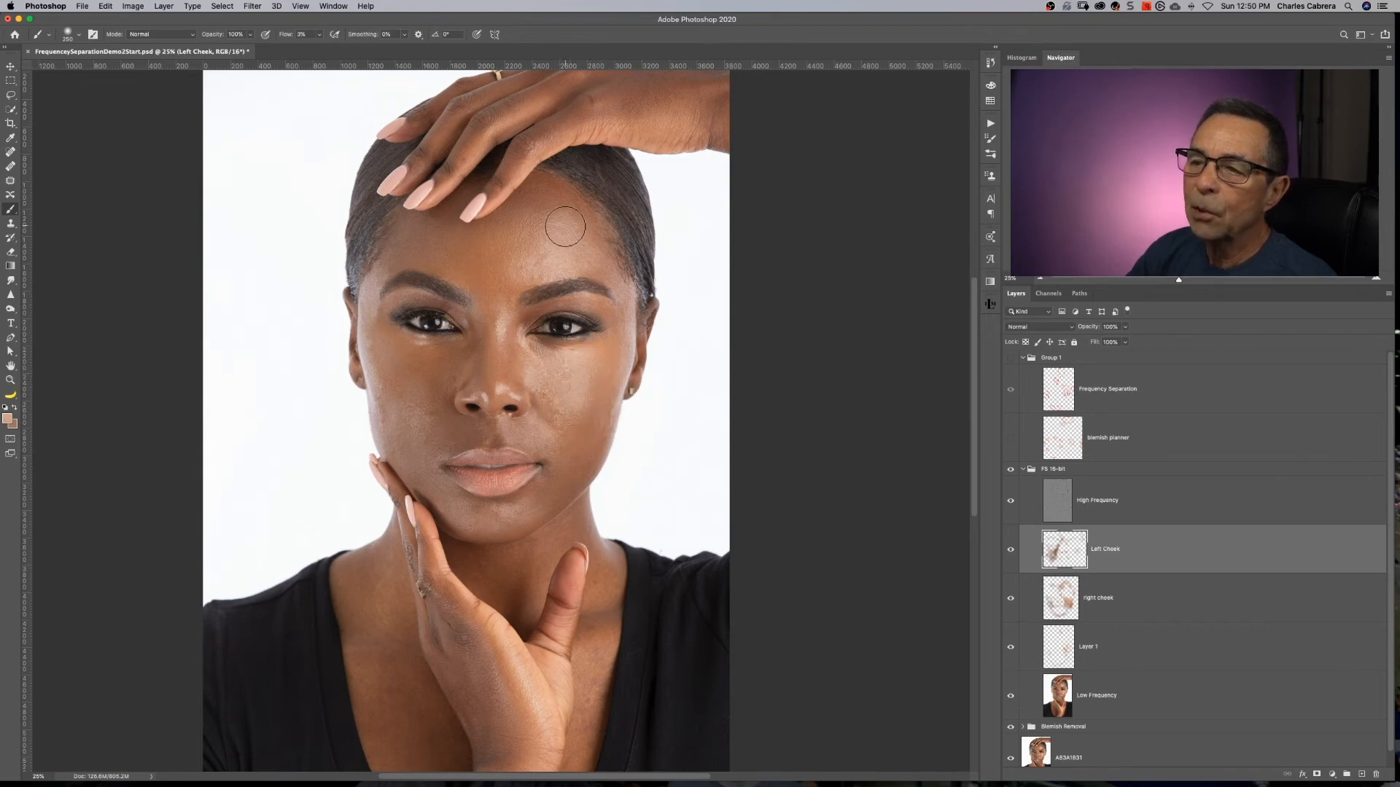
left_click(1069, 587)
left_click(1078, 563)
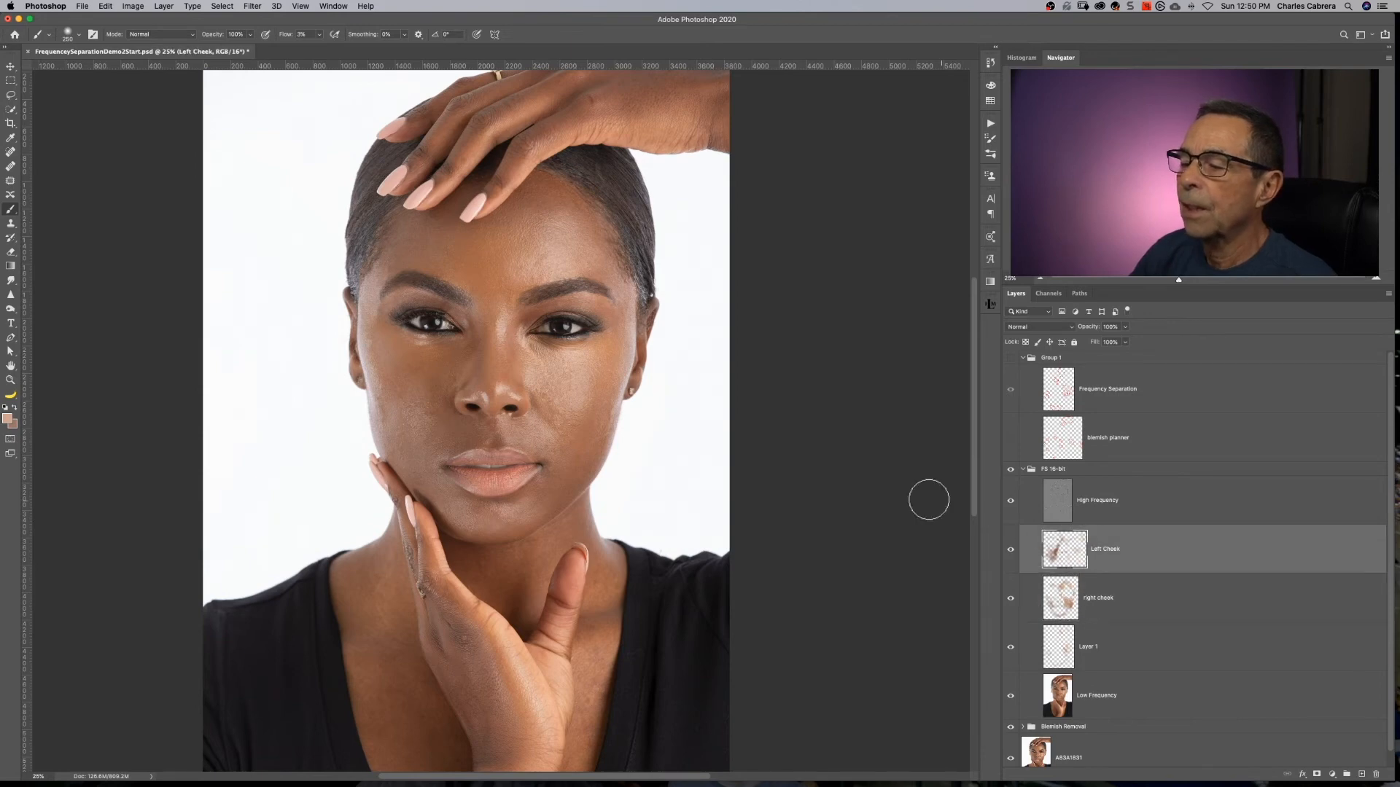
- Sample tones on the hand-side cheek and blend its outer edge near the ear on the Left Cheek layer
left_click(425, 376, "alt")
left_click(374, 375, "alt")
left_click_drag(381, 365, 397, 360)
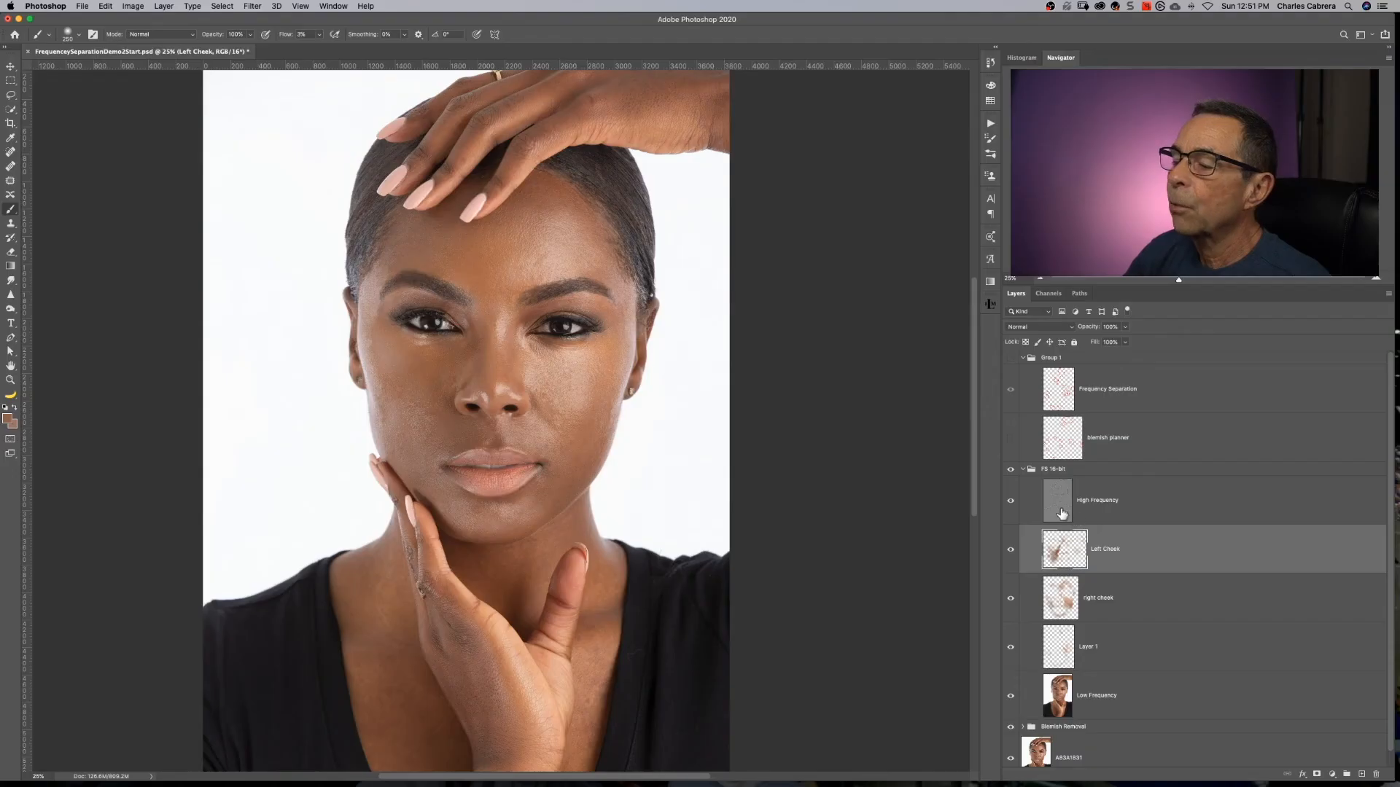
- Activate the High Frequency layer and clone clean skin texture over rough patches on both cheeks with the Clone Stamp
left_click(1063, 514)
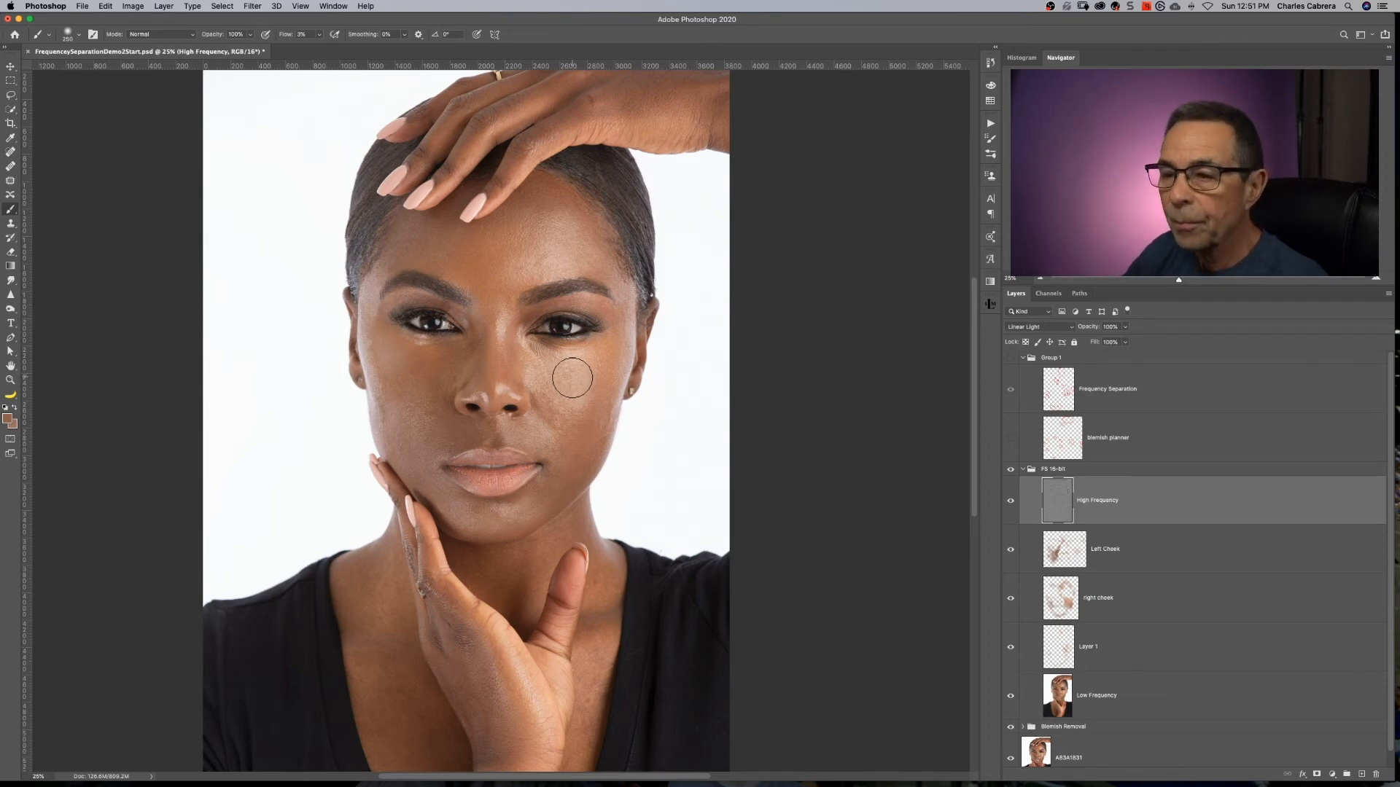
key("s")
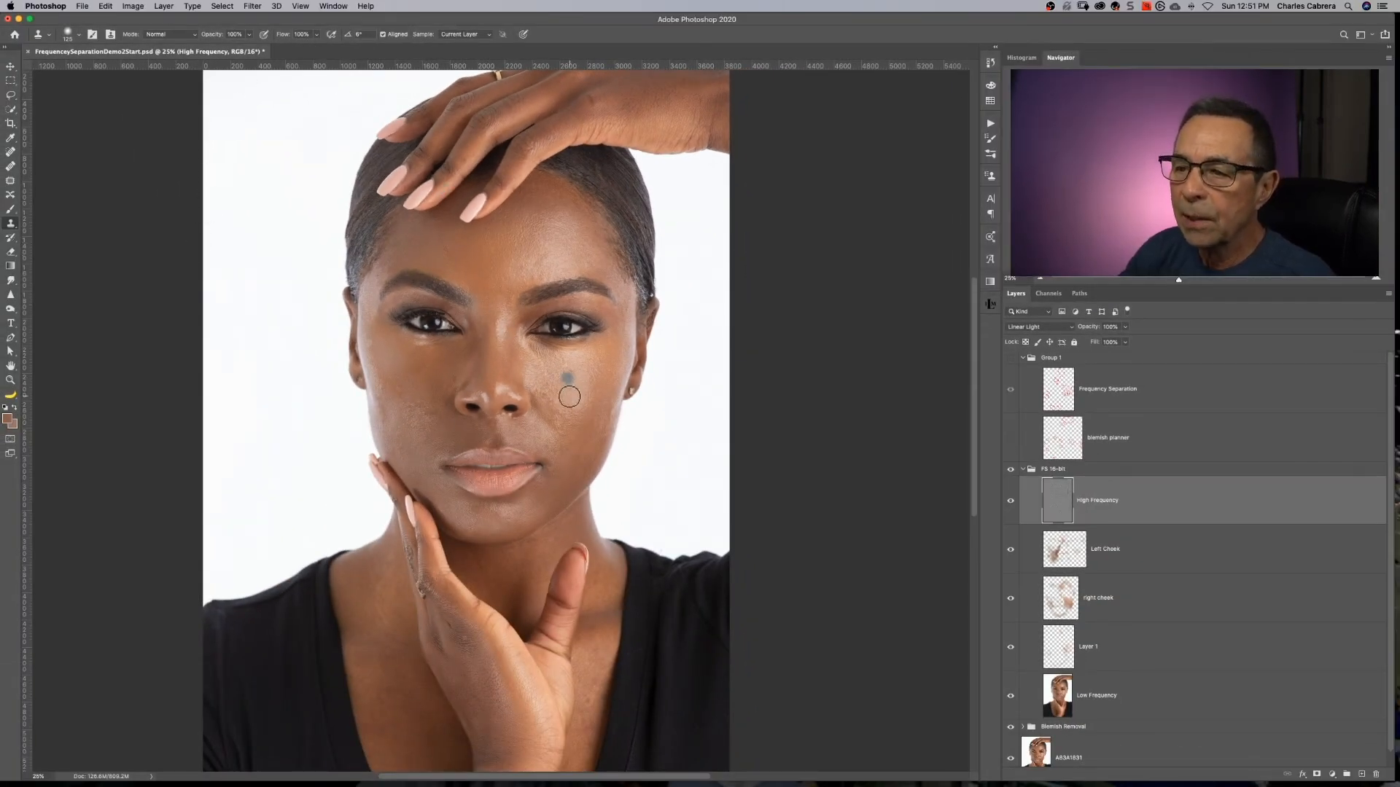
key("super+equal")
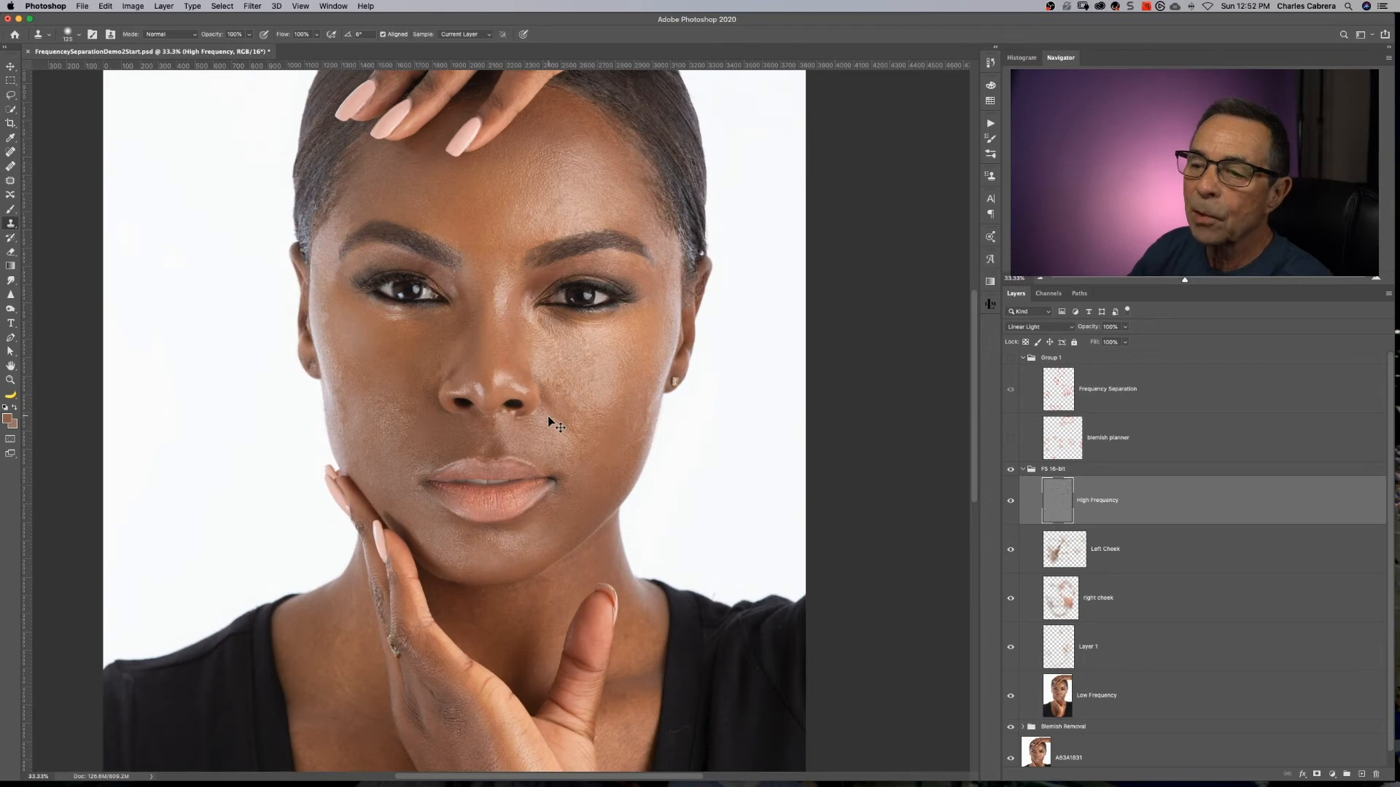
left_click(616, 435, "alt")
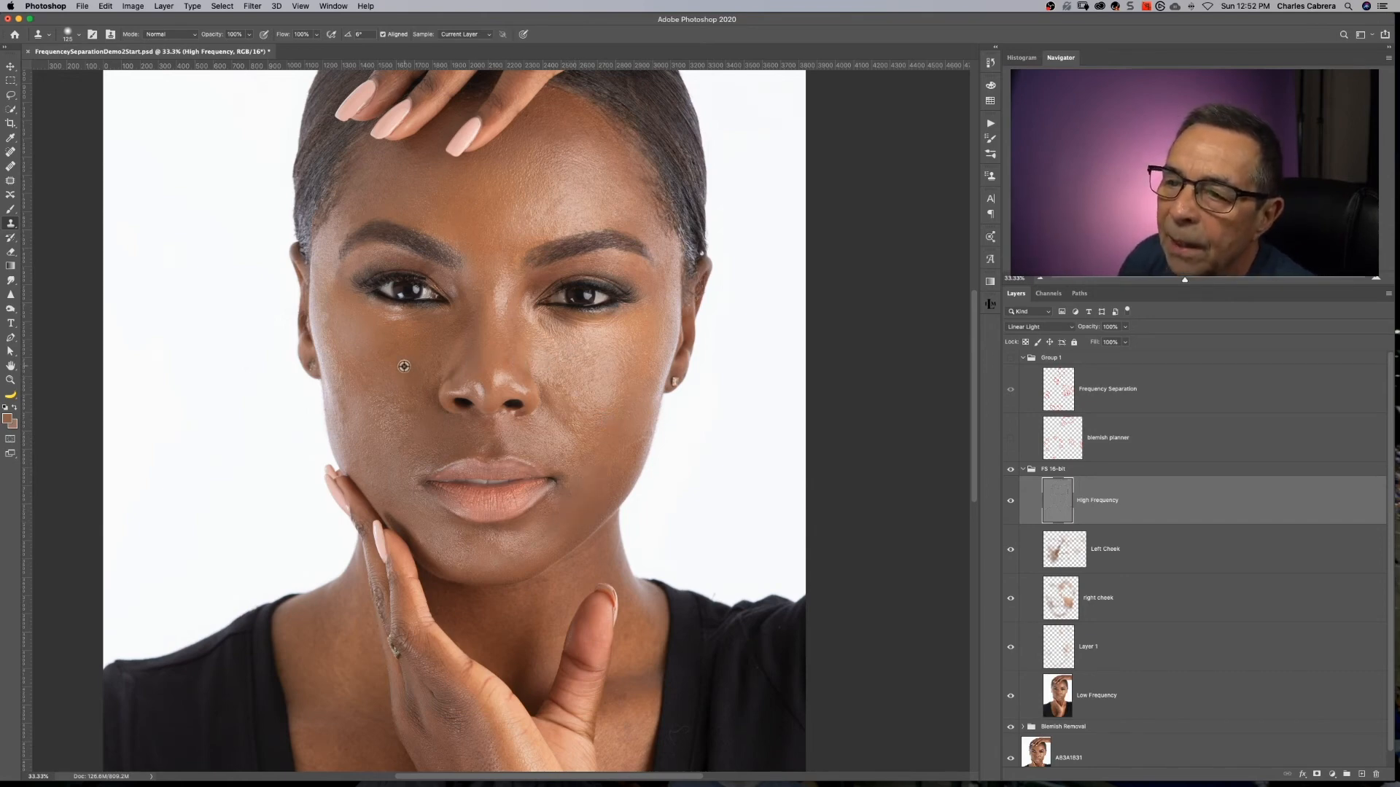
left_click(345, 430, "alt")
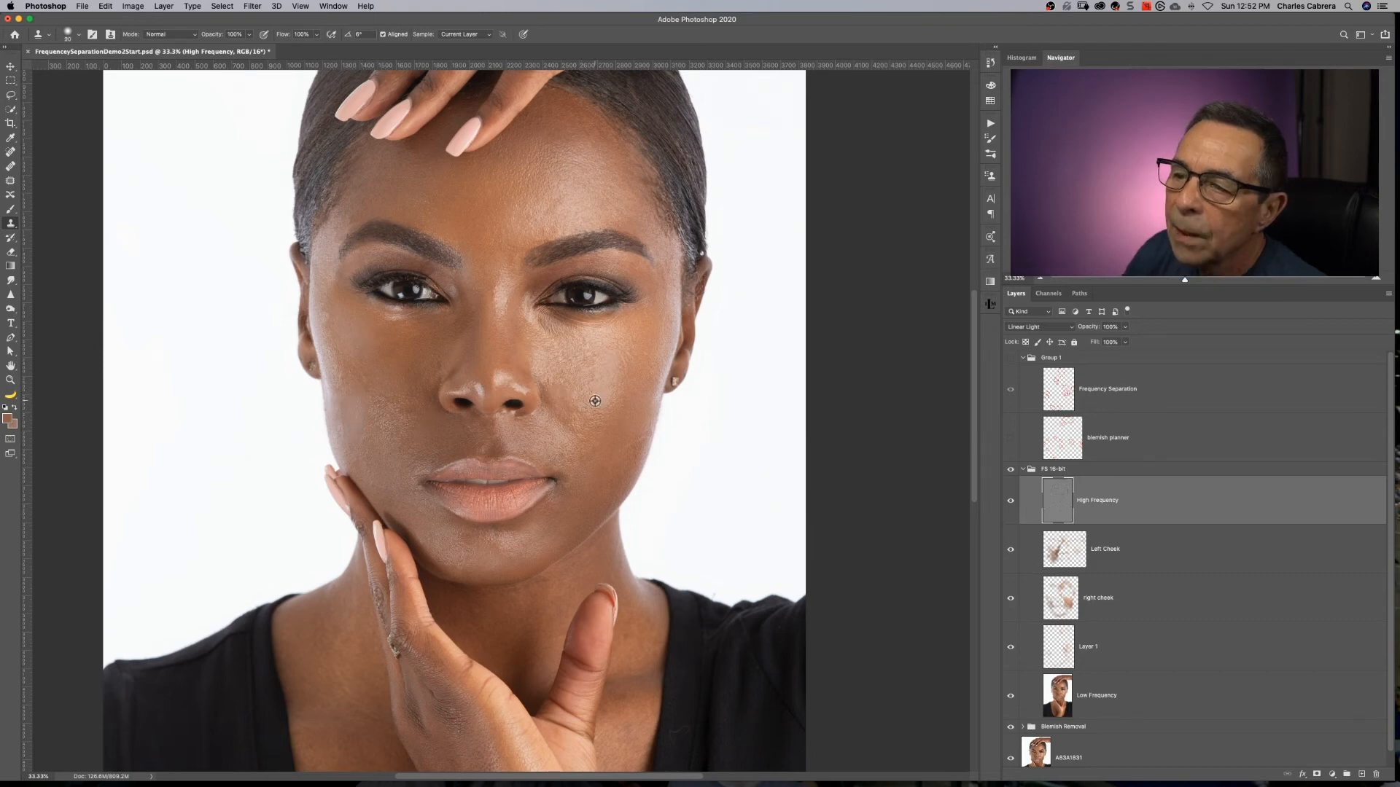
- Clone smoother texture over the lower earring-side cheek, sampling beside the nostril and toward the jaw
left_click(595, 424, "alt")
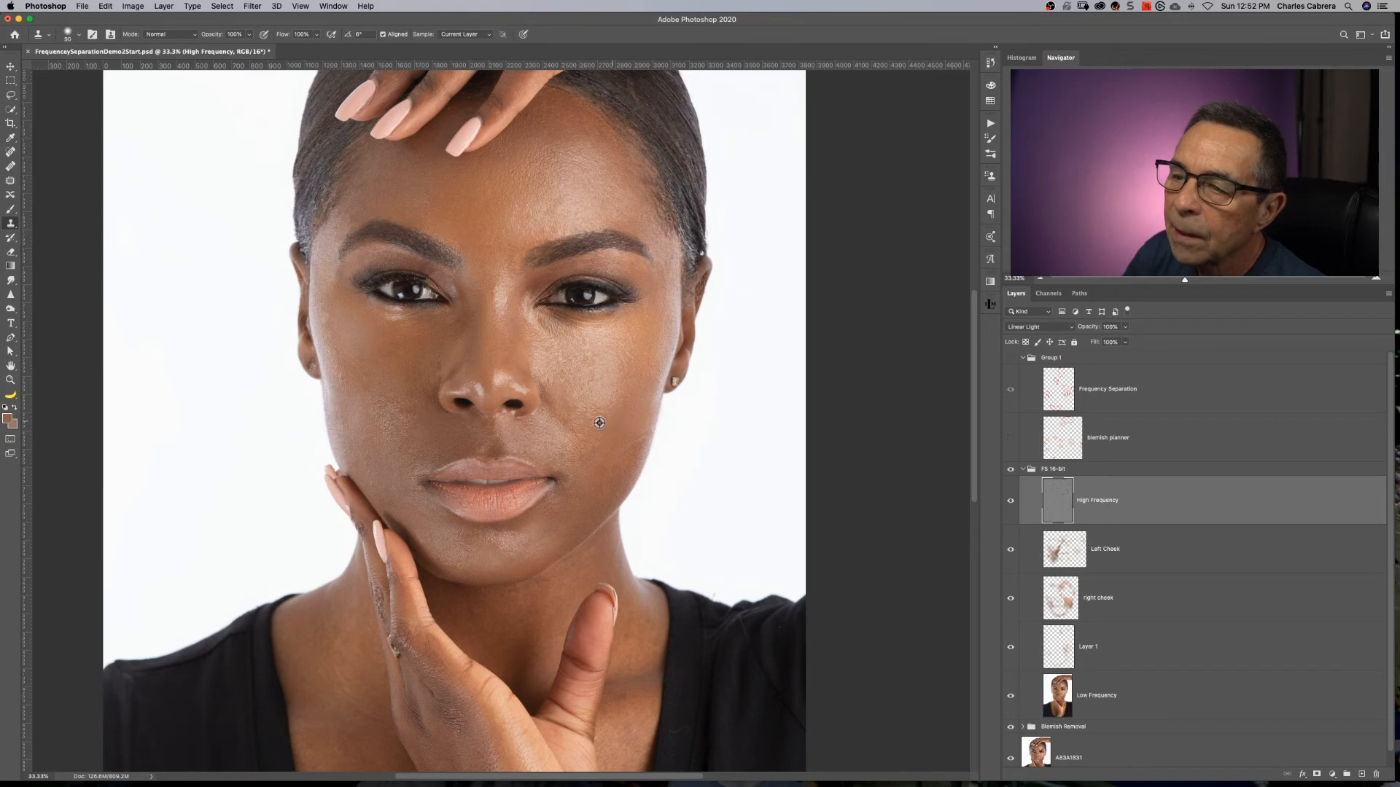
left_click(580, 424, "alt")
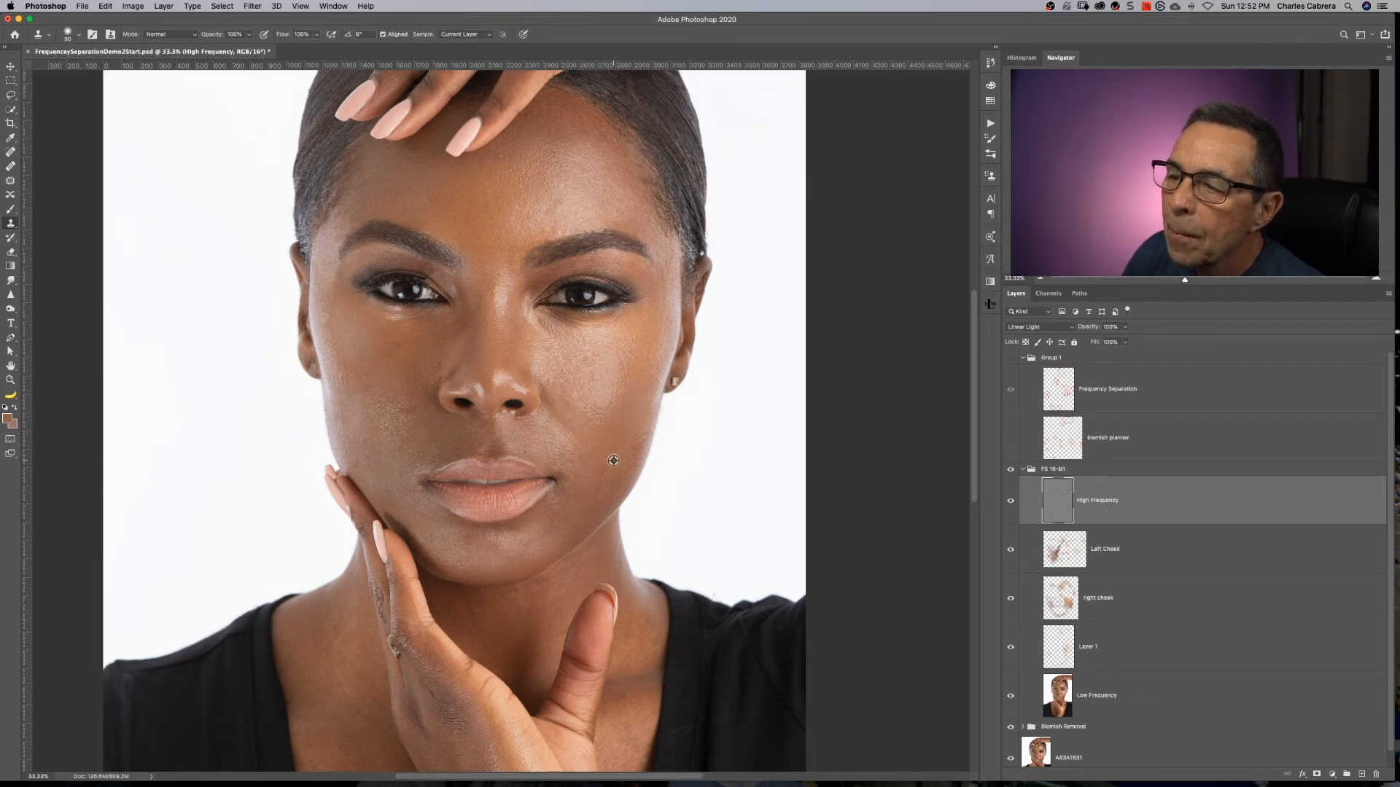
left_click(611, 461, "alt")
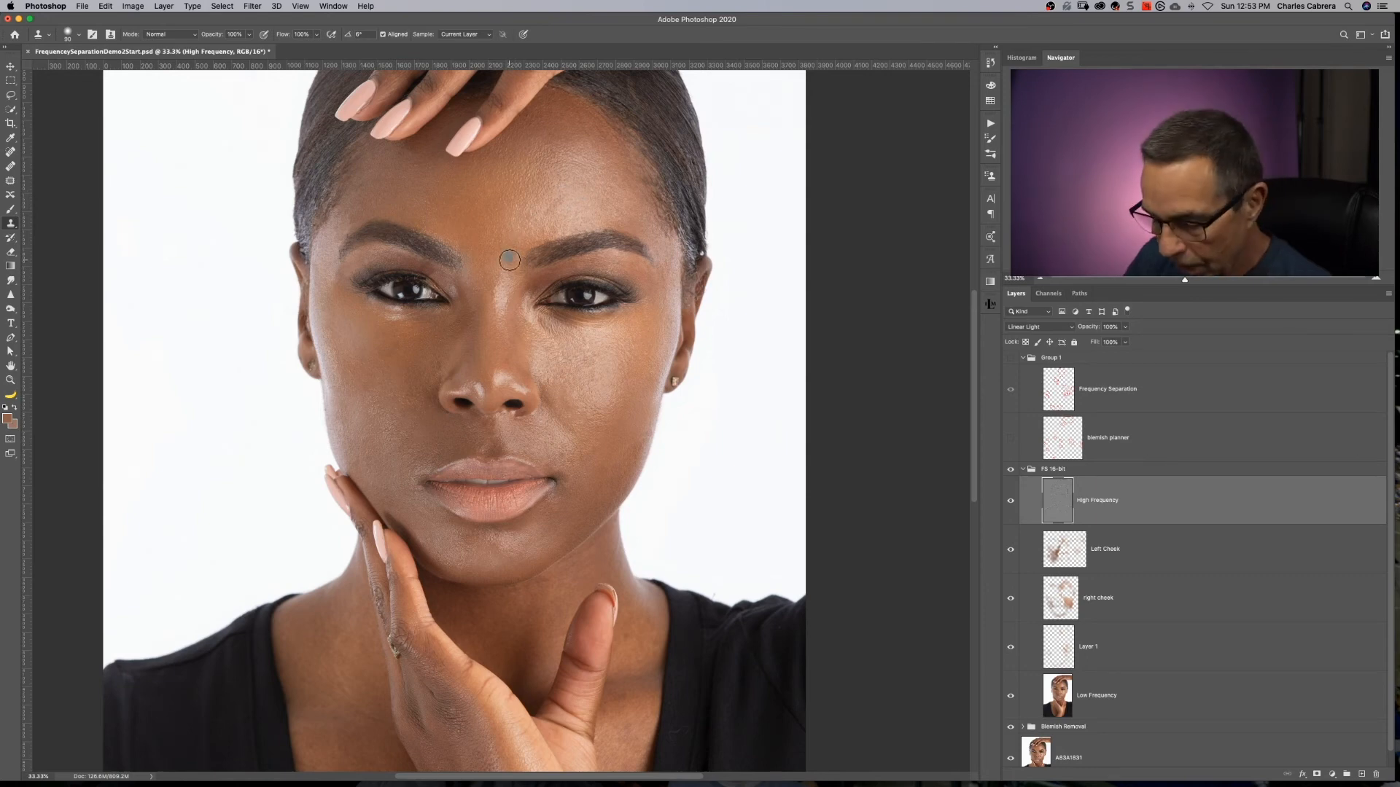
- Clone clean texture between the eyebrows and on the earring-side cheek beside the nose
key("super+equal")
left_click(484, 243, "alt")
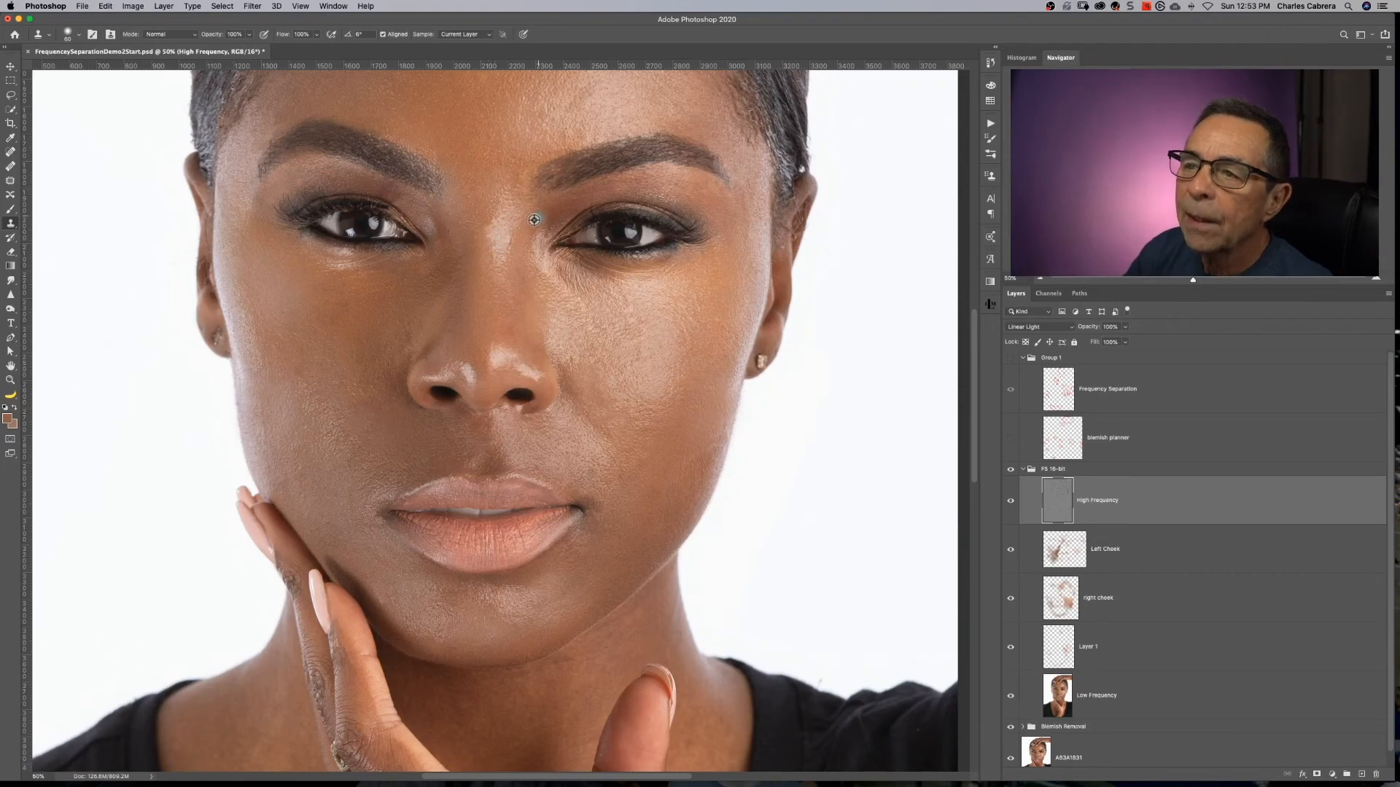
left_click(583, 370, "alt")
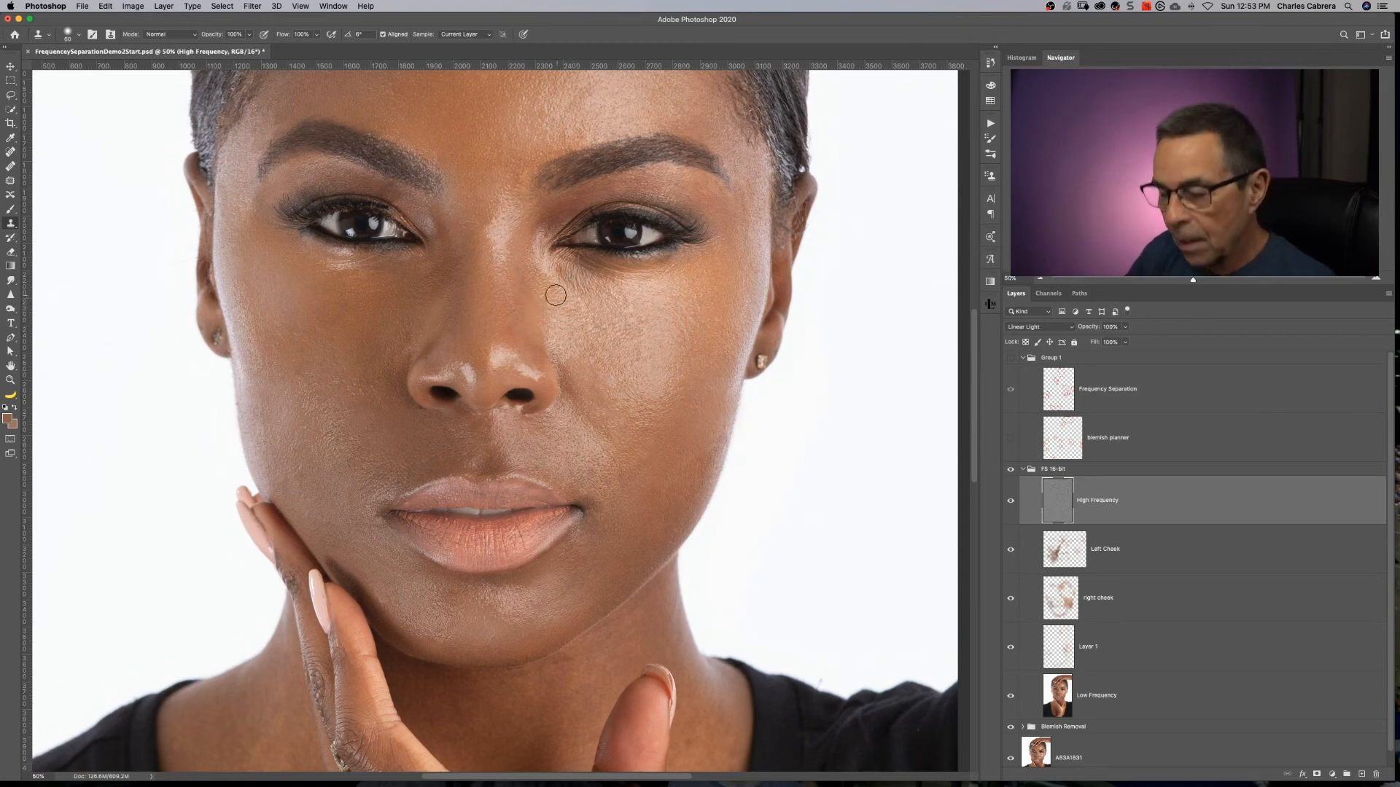
- Set the Clone Stamp flow to 34% and clone texture below the inner corner of the earring-side eye
left_click(315, 34)
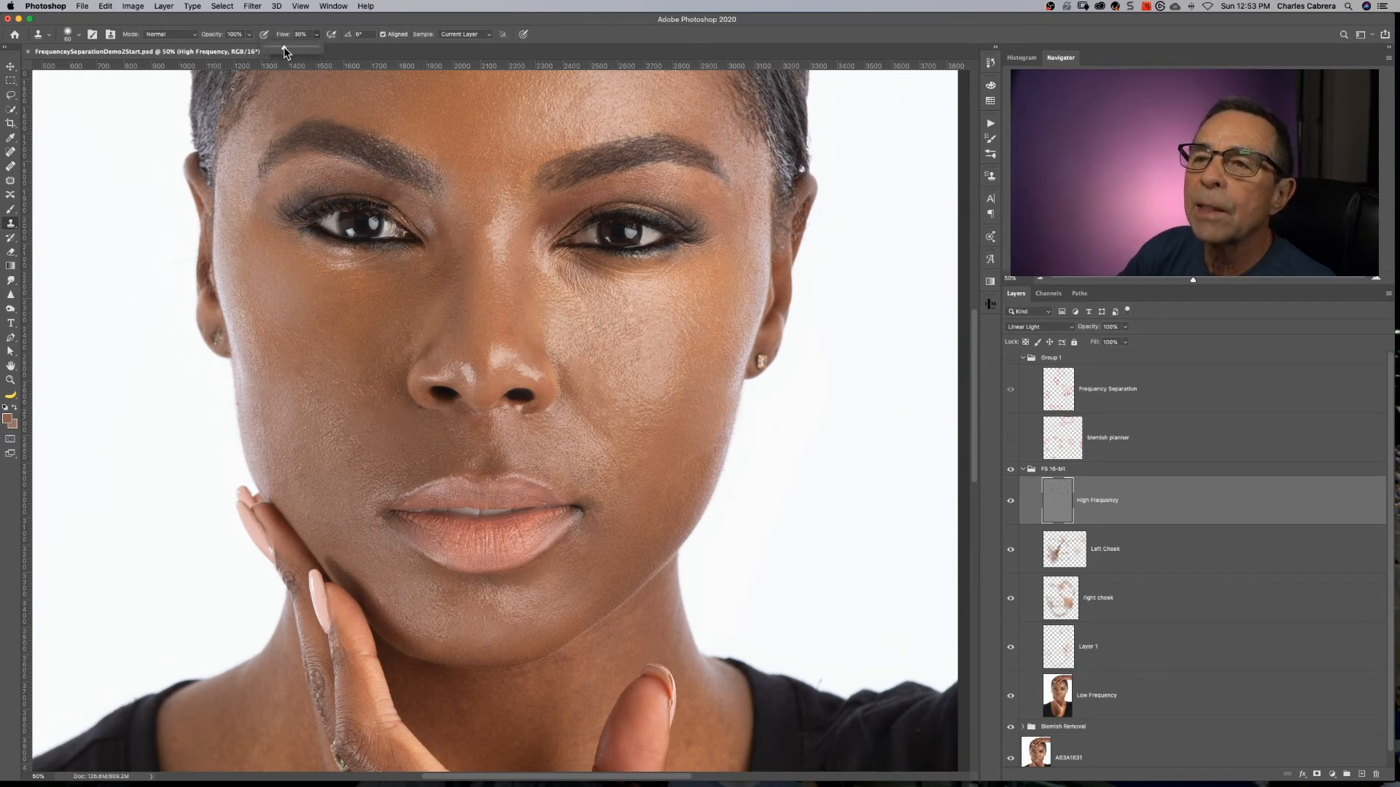
left_click_drag(284, 48, 282, 48)
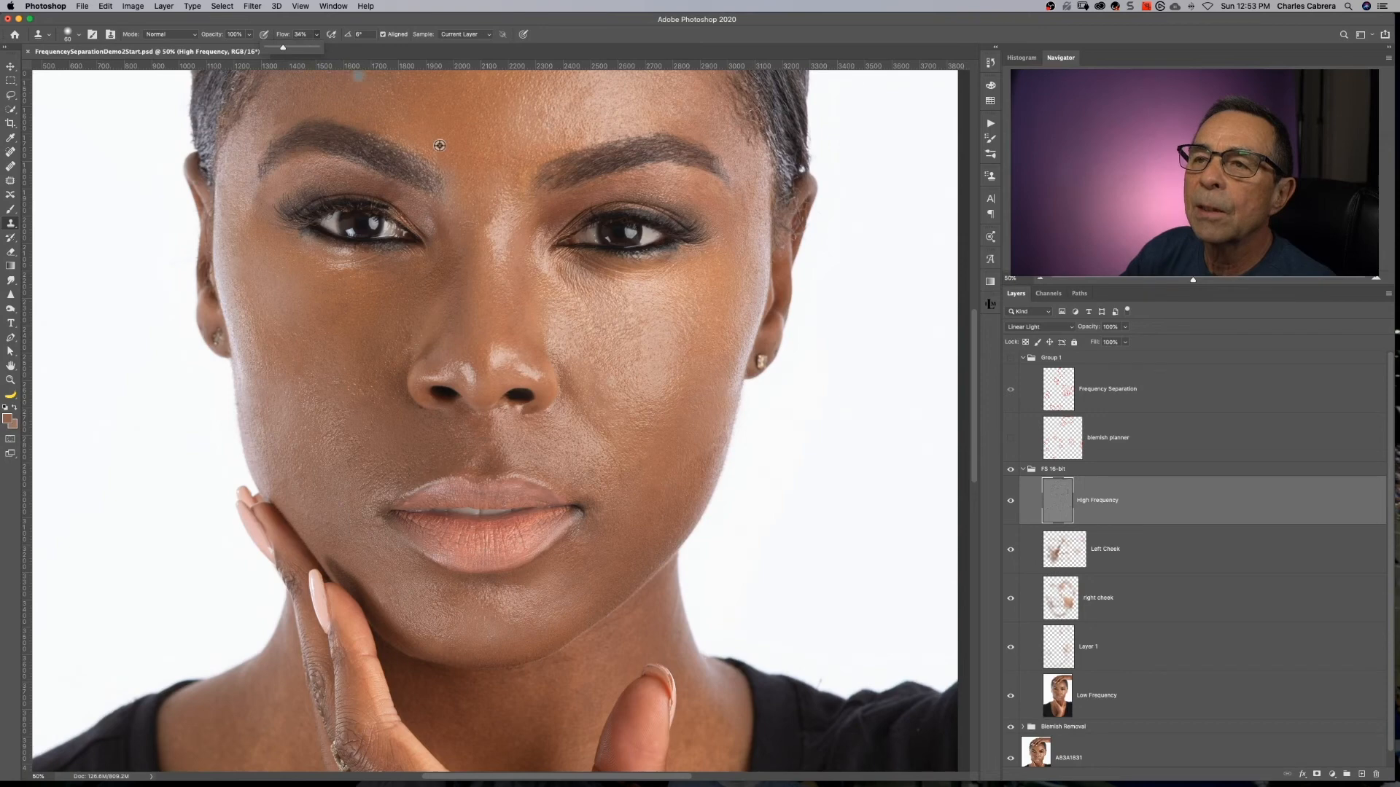
left_click(561, 287, "alt")
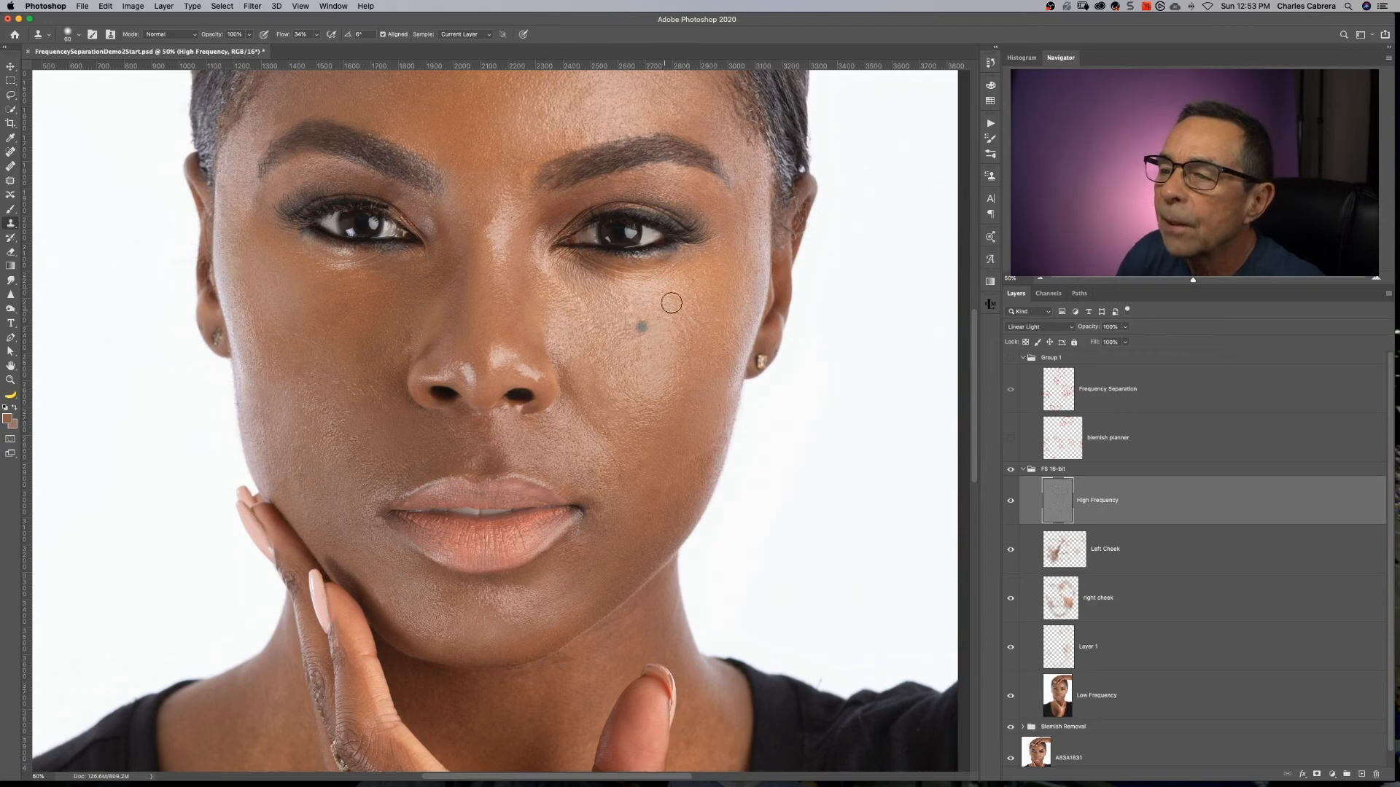
- Clone clean texture over the uneven skin on the hand-side cheek and beside the nose
scroll(719, 254, "down", 10)
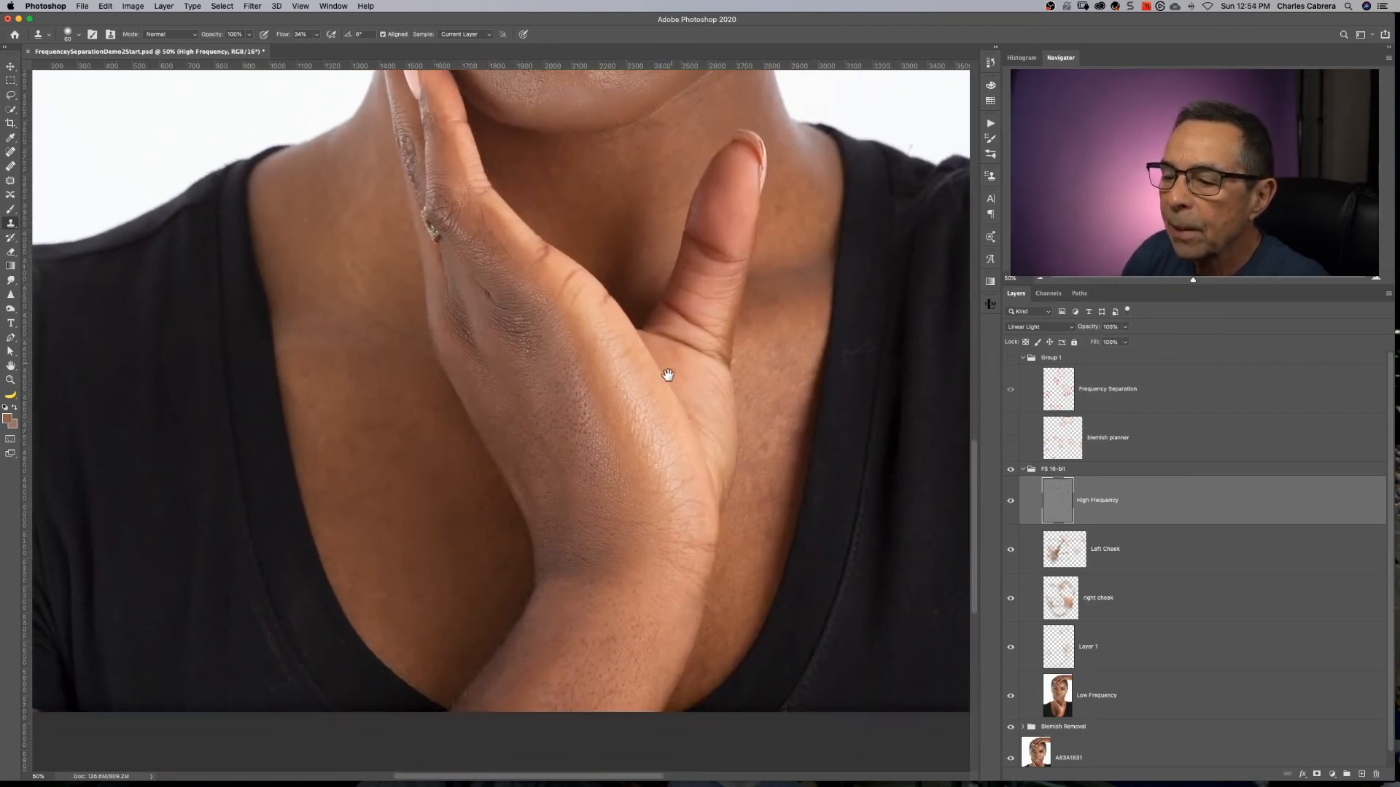
left_click_drag(669, 377, 694, 562)
left_click_drag(594, 409, 635, 647)
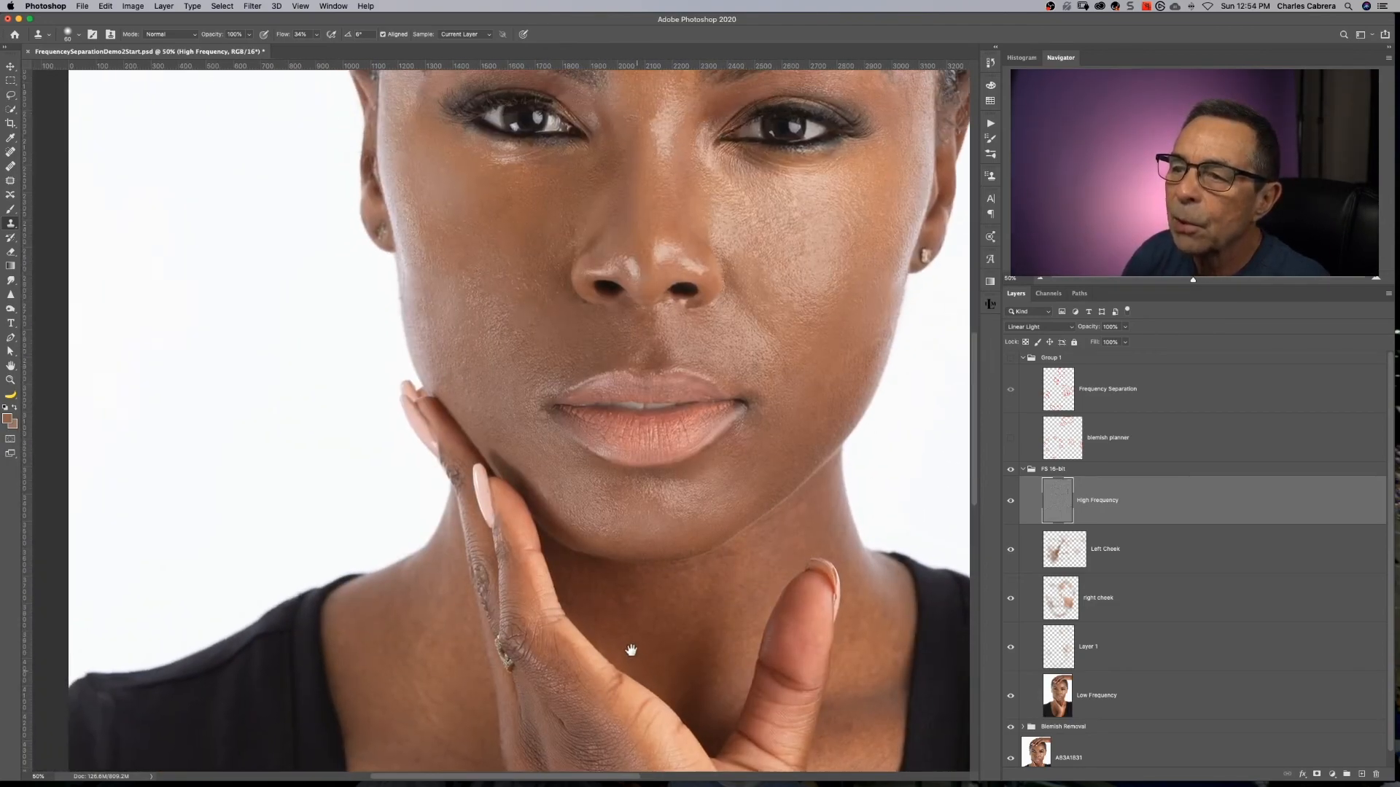
left_click_drag(546, 462, 540, 622)
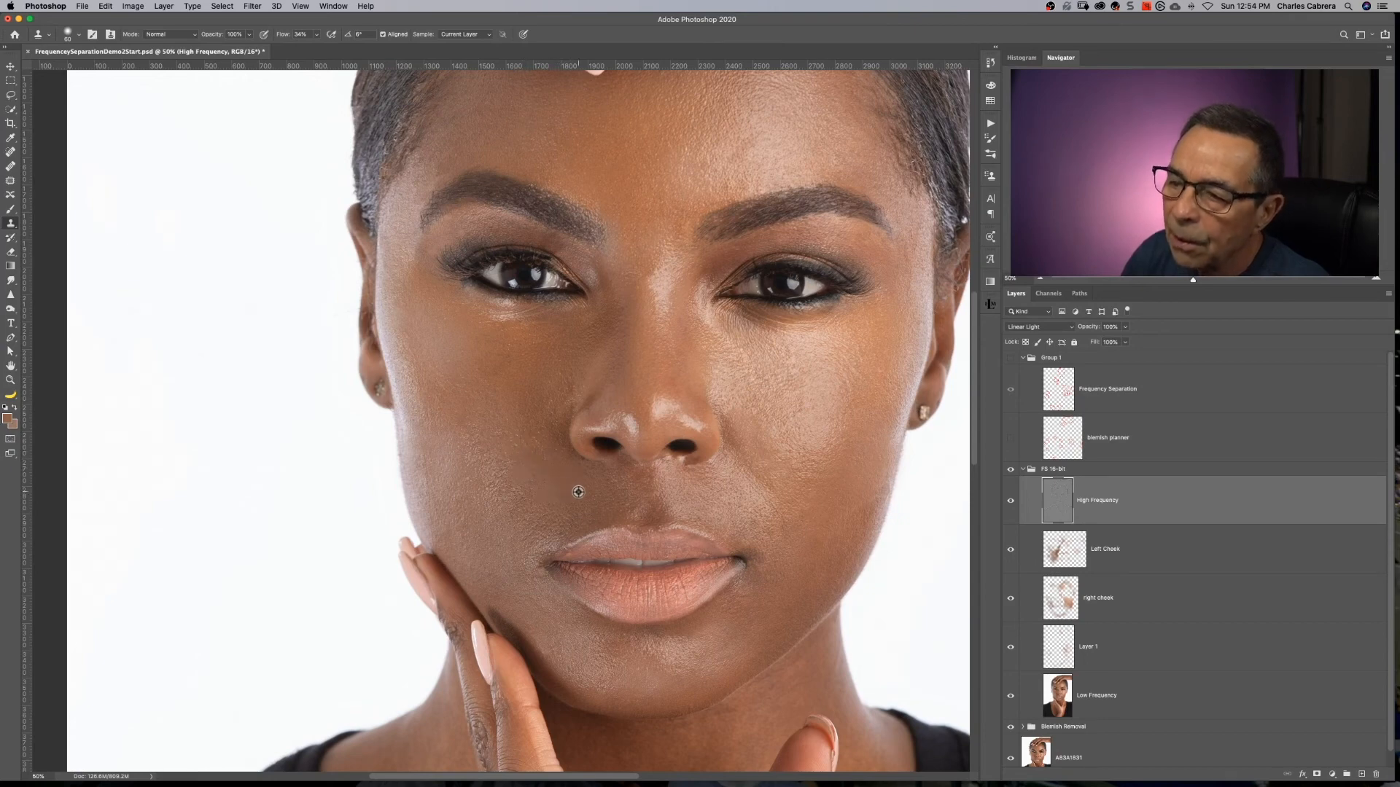
left_click(512, 450, "alt")
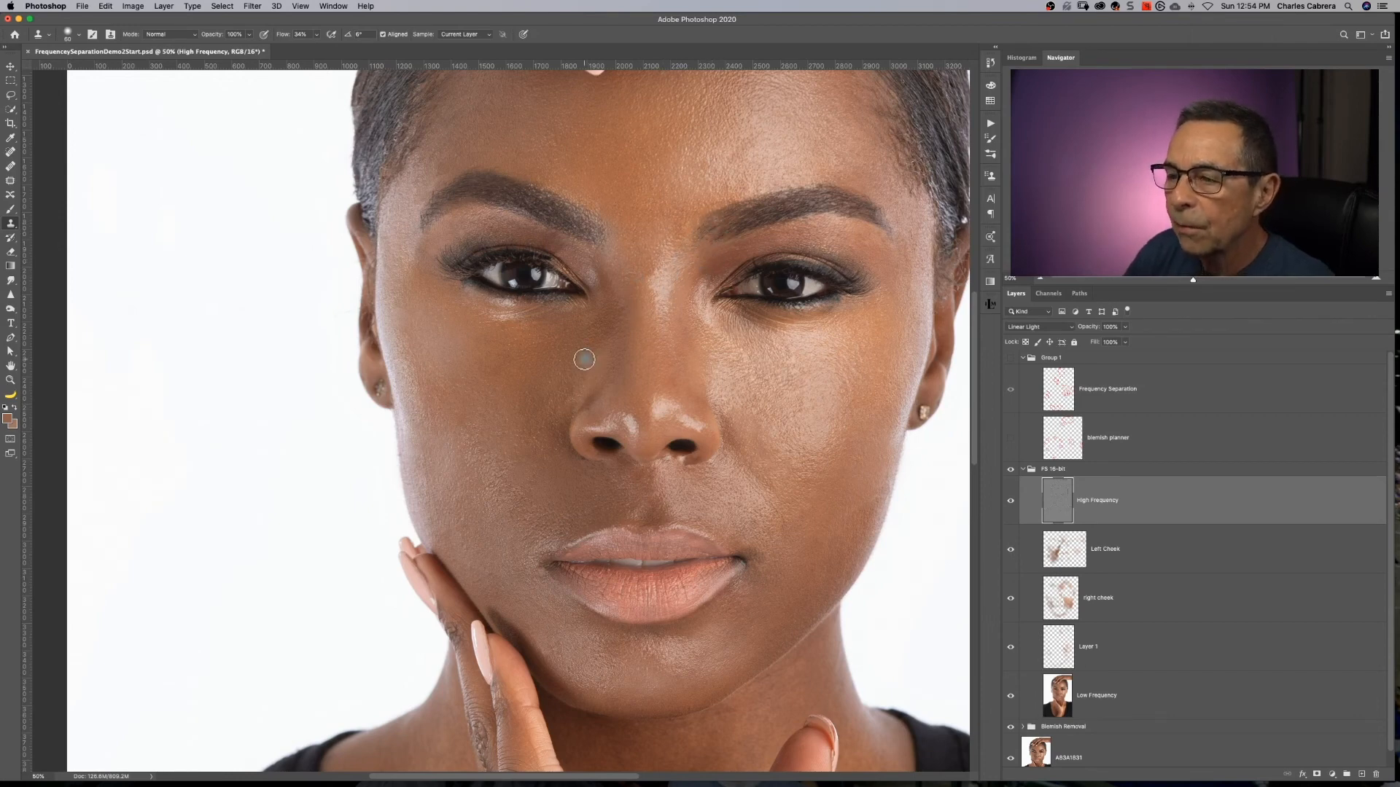
left_click_drag(553, 400, 423, 389)
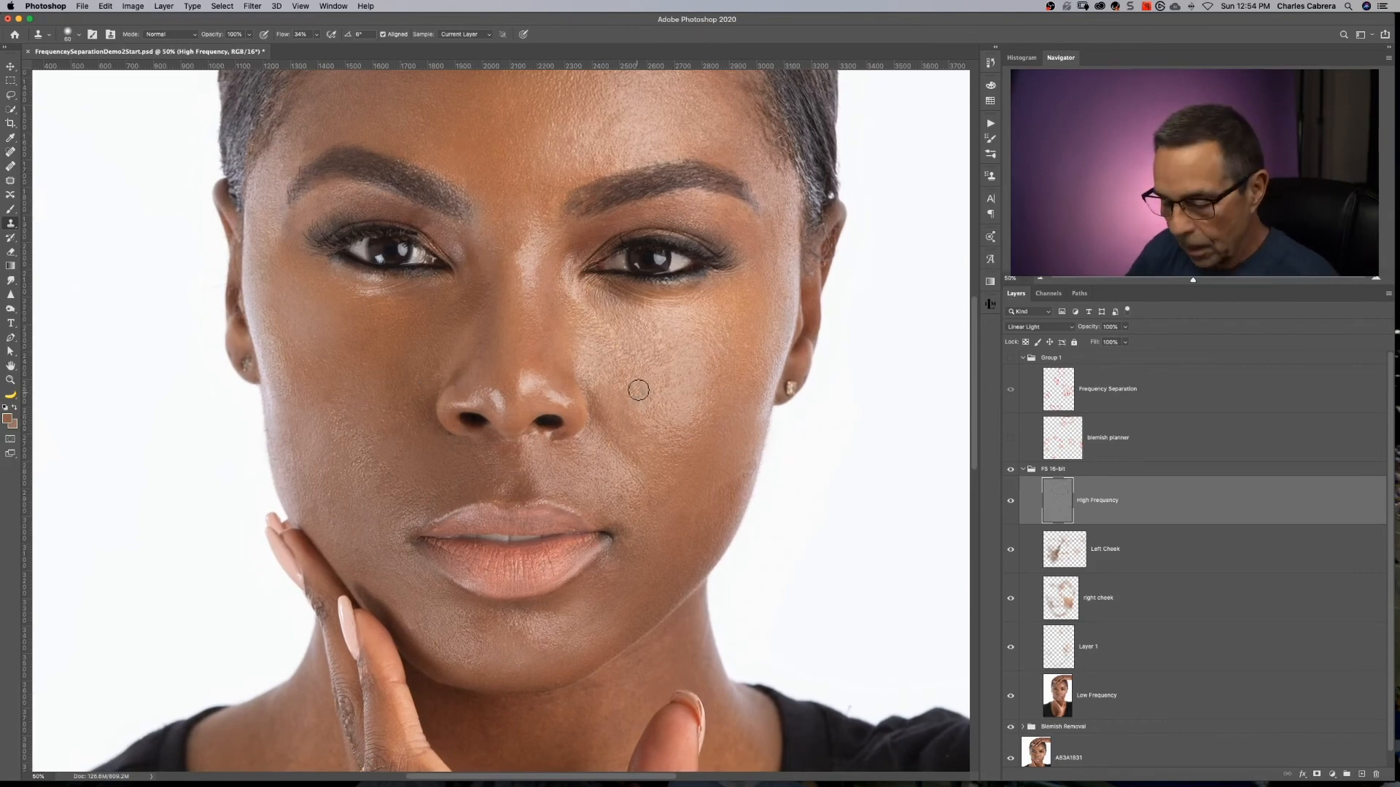
key("super+minus")
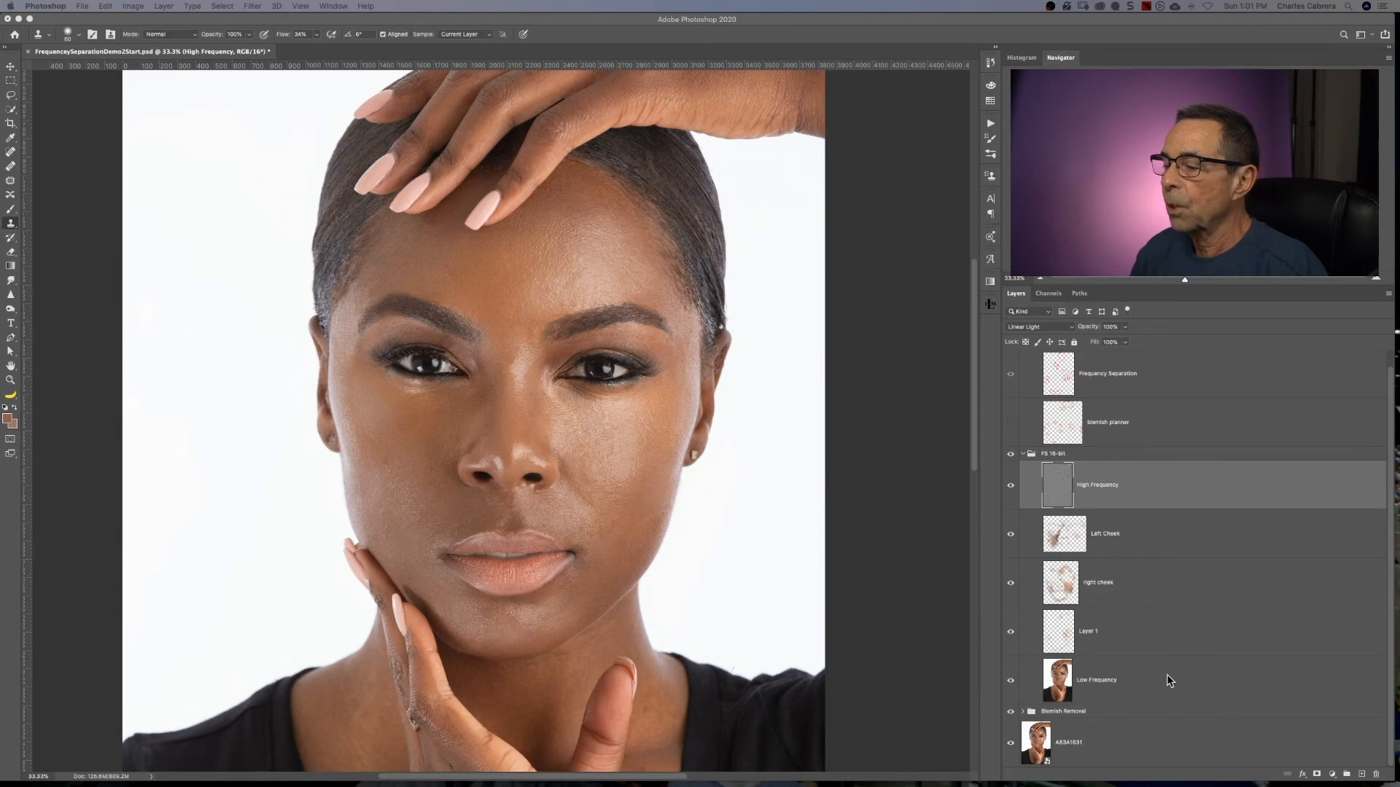
- Lasso an oval patch on the earring-side cheek of the Low Frequency layer and check its feathering in Quick Mask
left_click(1152, 683)
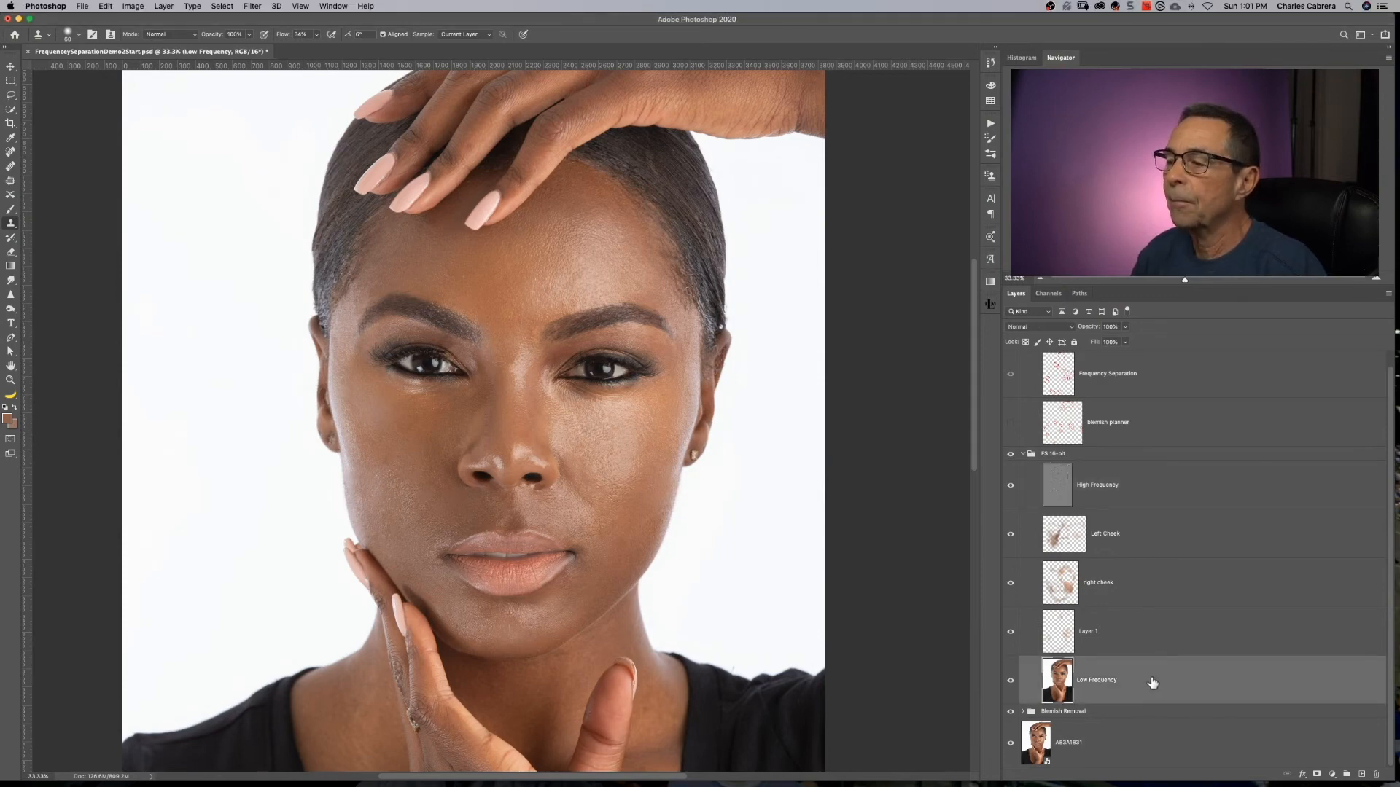
left_click(12, 96)
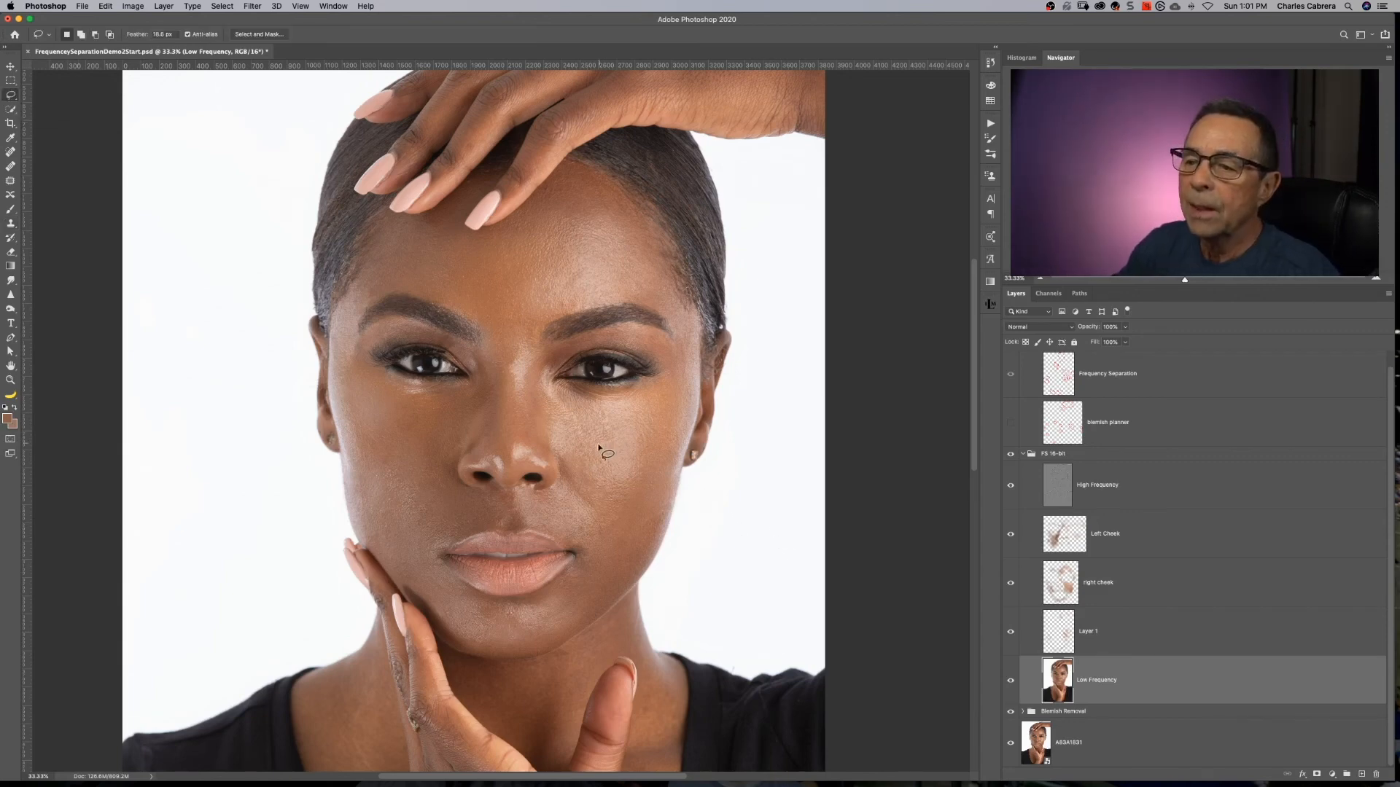
mouse_move(587, 421)
left_mouse_down()
mouse_move(576, 467)
mouse_move(626, 450)
left_mouse_up()
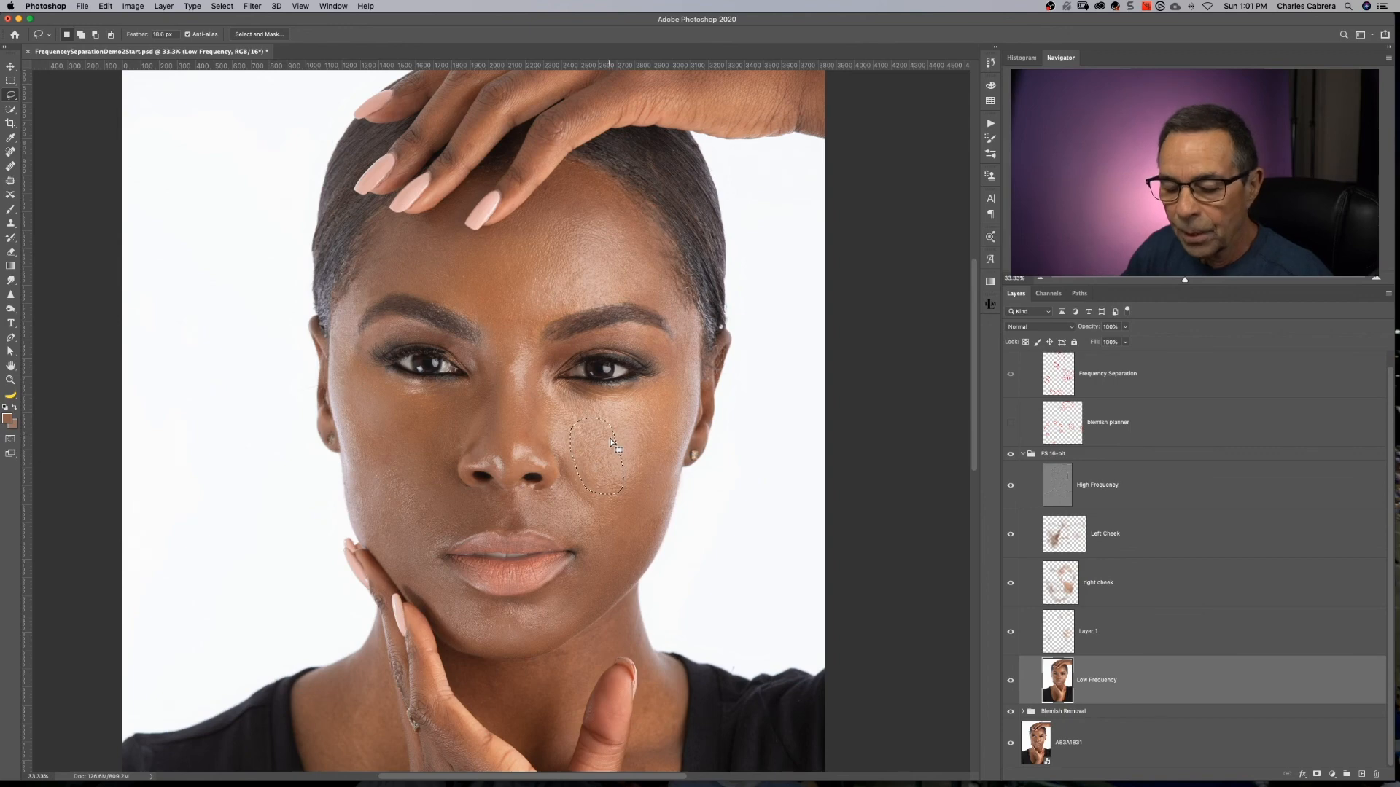
key("q")
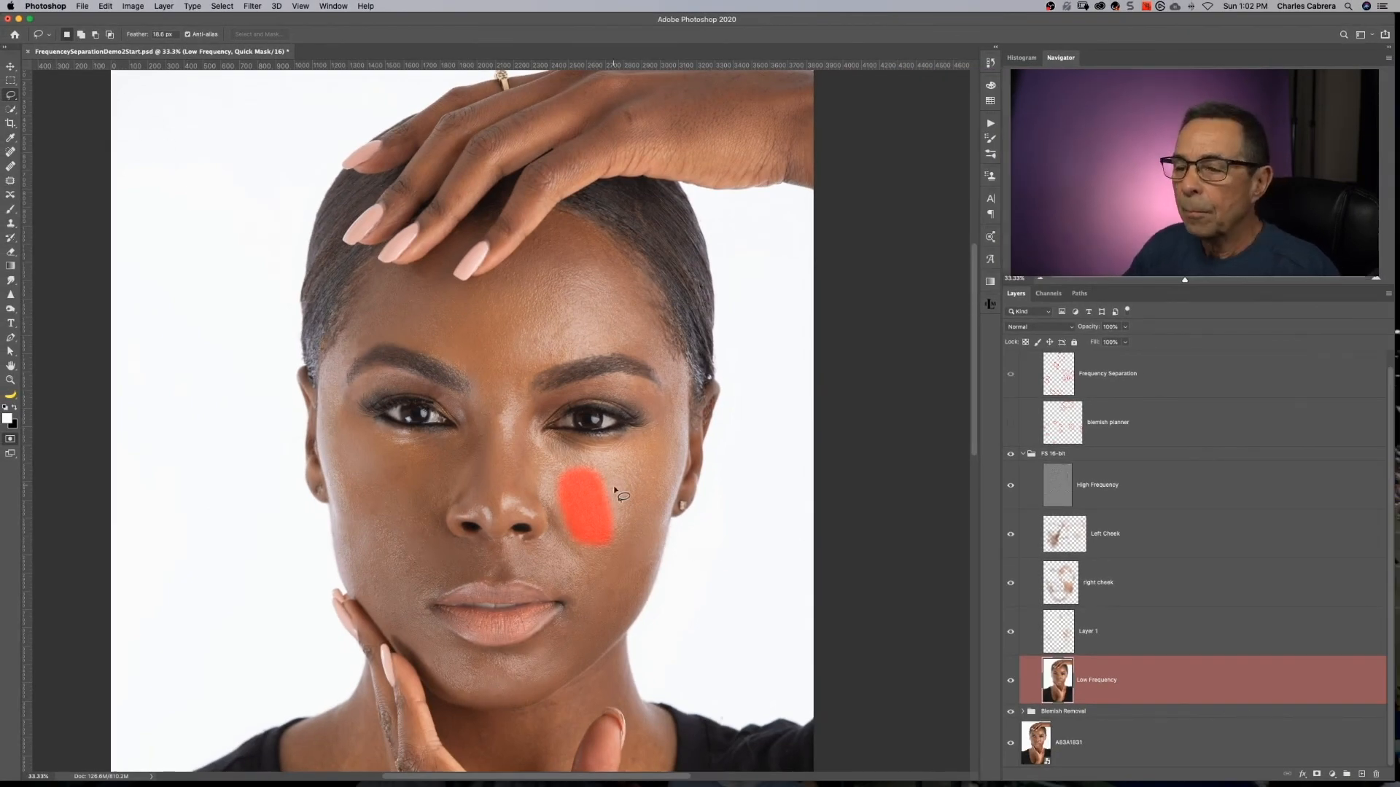
key("q")
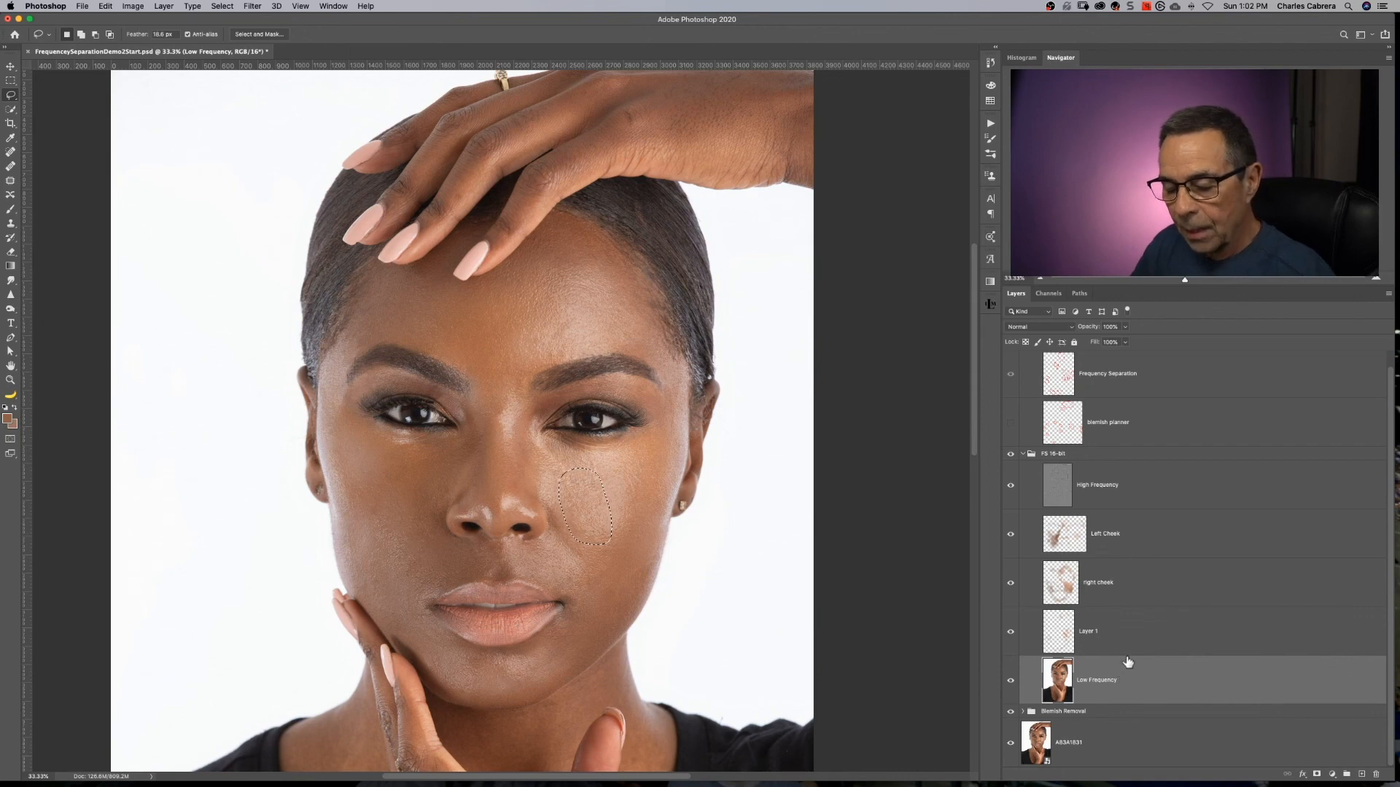
- Copy the selected cheek patch to a new layer and open the Gaussian Blur filter for it
key("super+j")
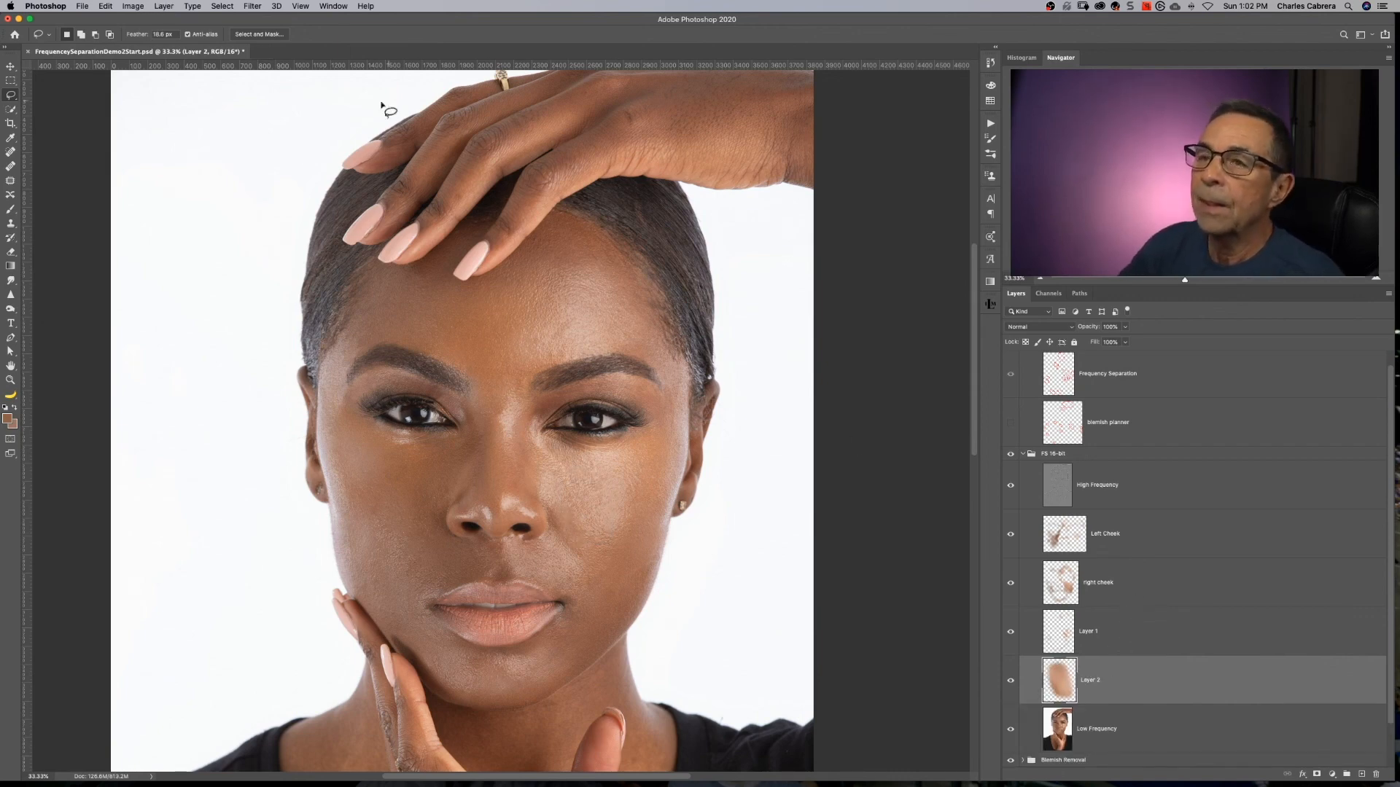
left_click(253, 7)
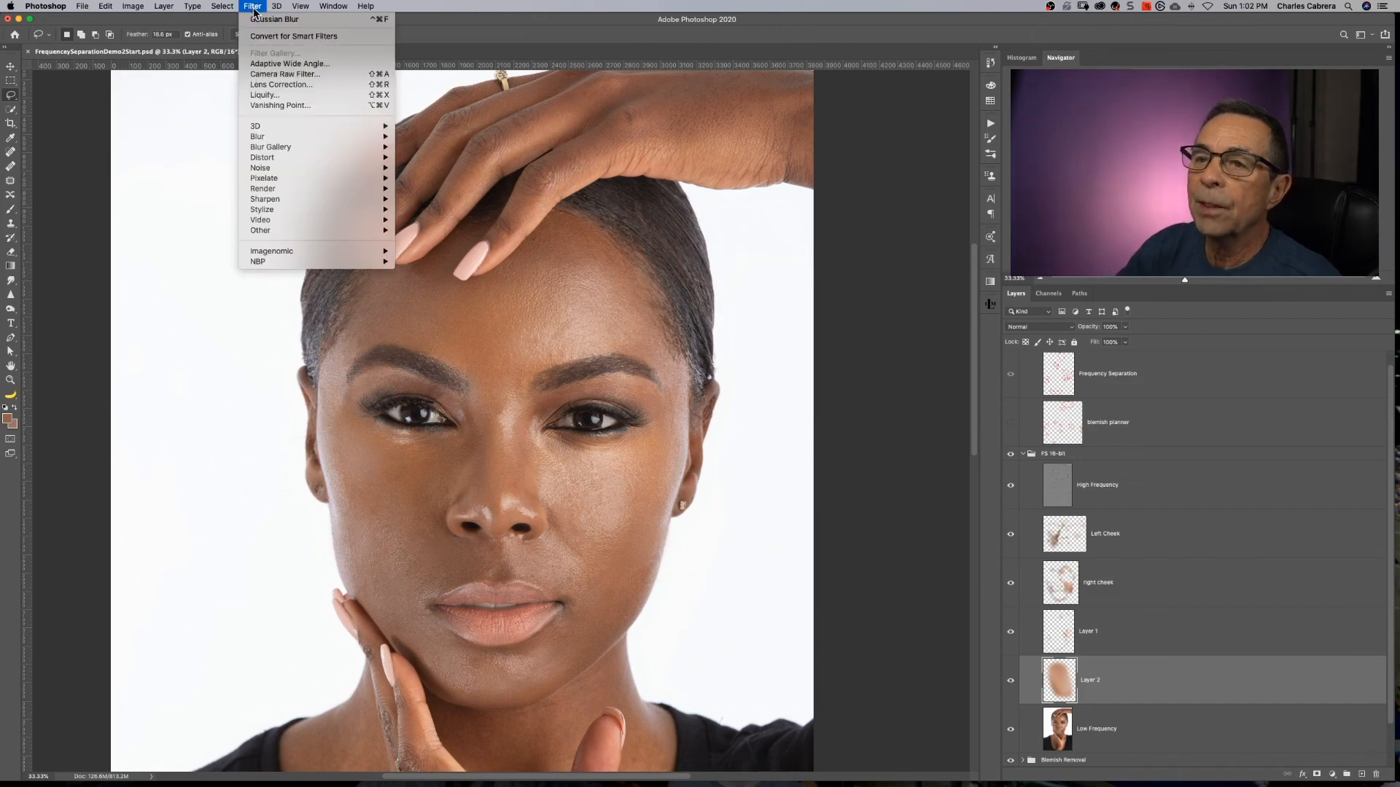
mouse_move(302, 137)
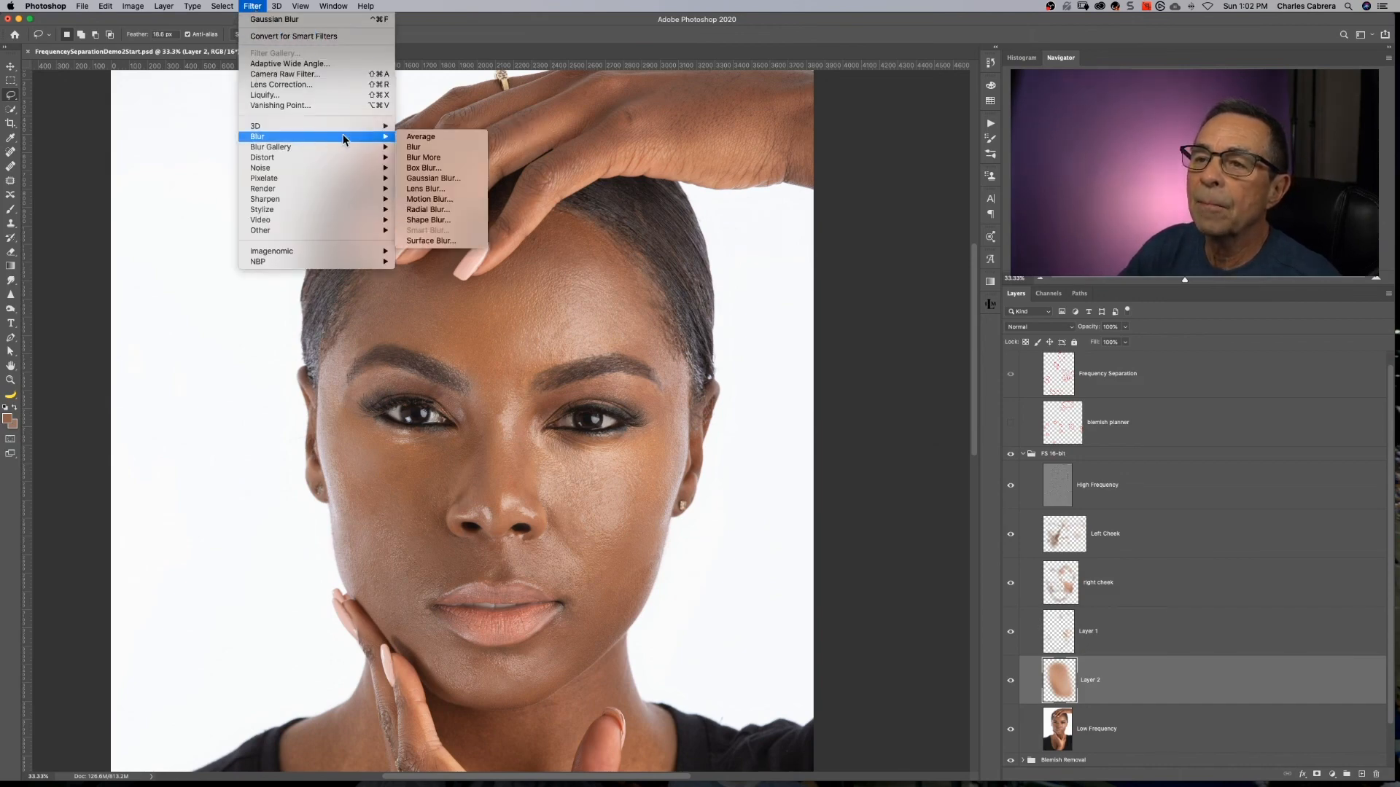
left_click(434, 179)
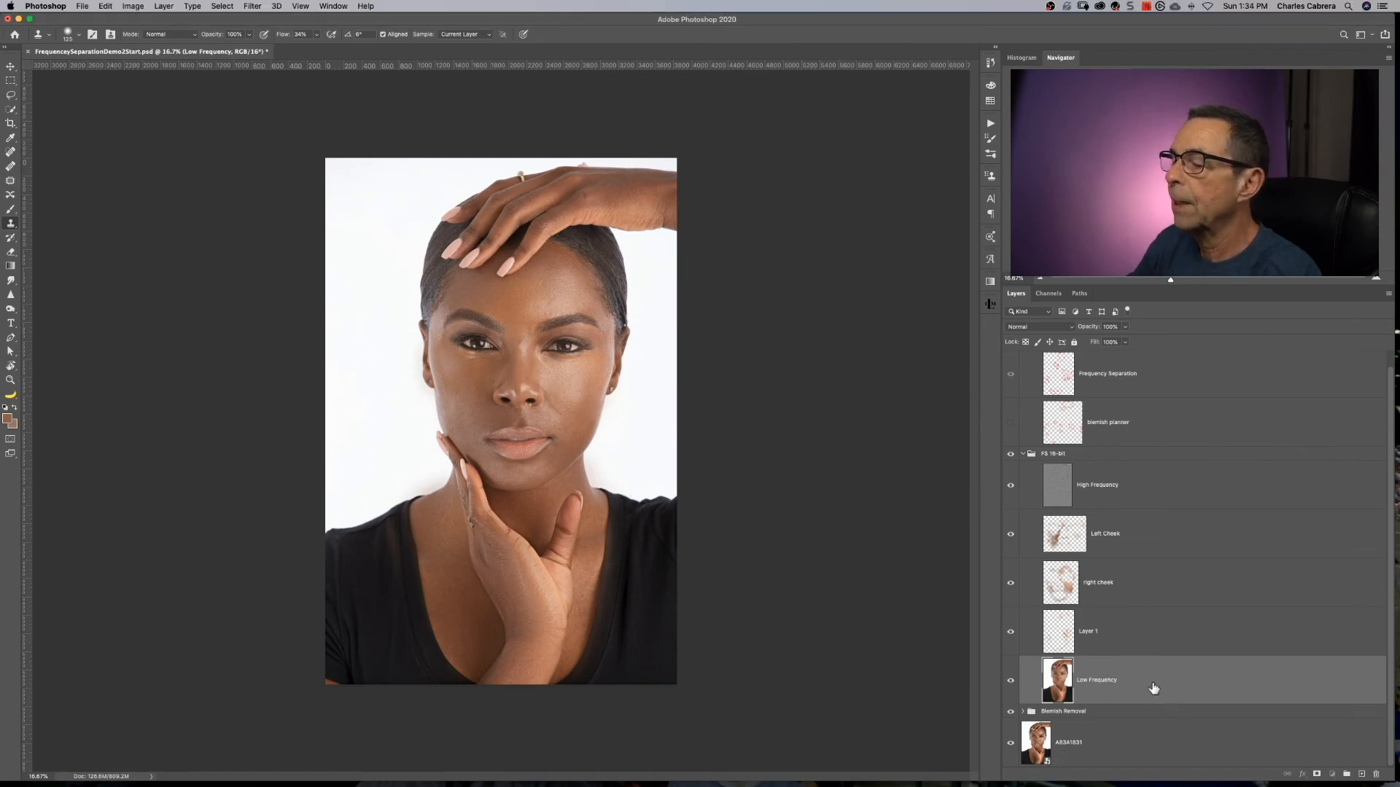
- Lasso the bridge of the nose on the Low Frequency layer, checking the feather in Quick Mask, and copy it to a new layer
left_click(11, 95)
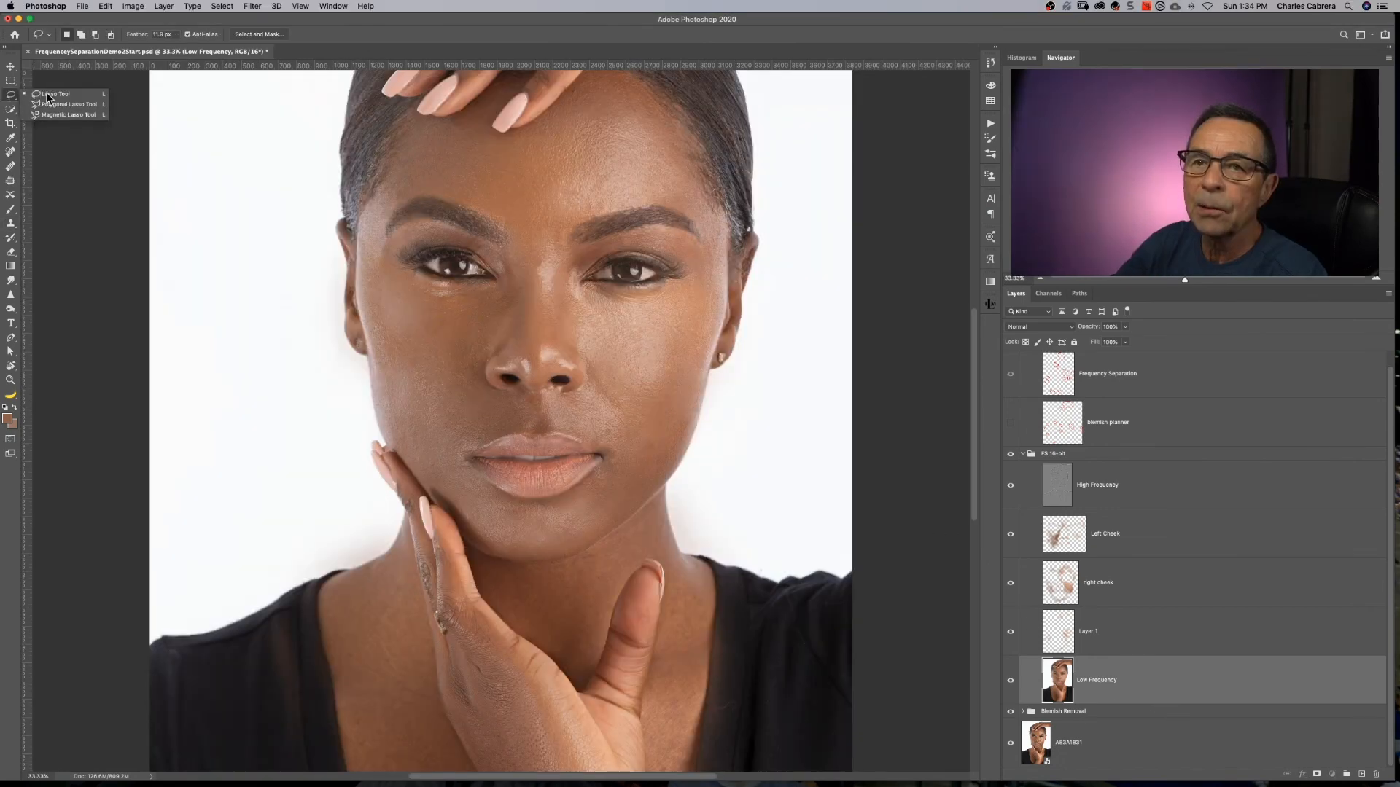
left_click(47, 94)
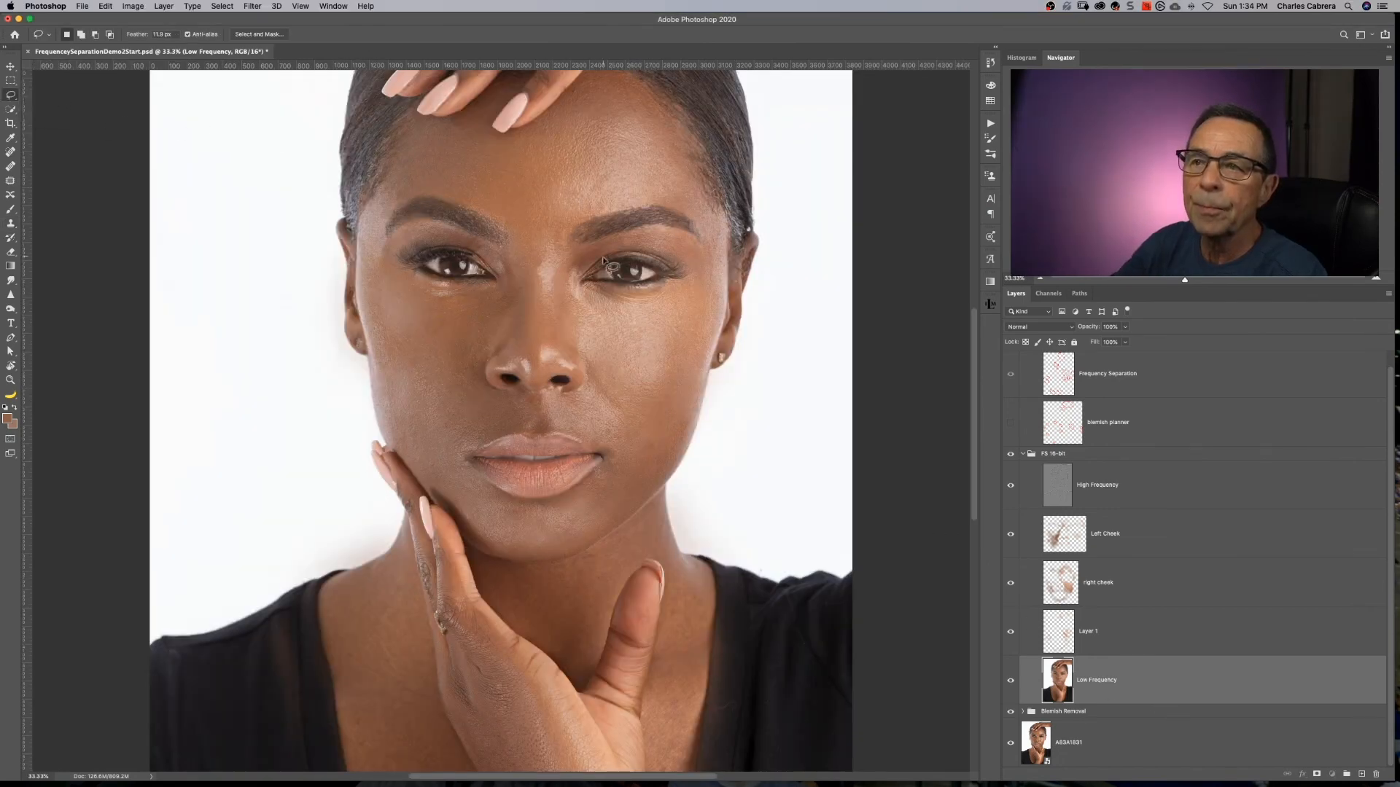
mouse_move(532, 243)
left_mouse_down()
mouse_move(527, 298)
mouse_move(542, 303)
mouse_move(571, 252)
mouse_move(552, 217)
mouse_move(532, 243)
left_mouse_up()
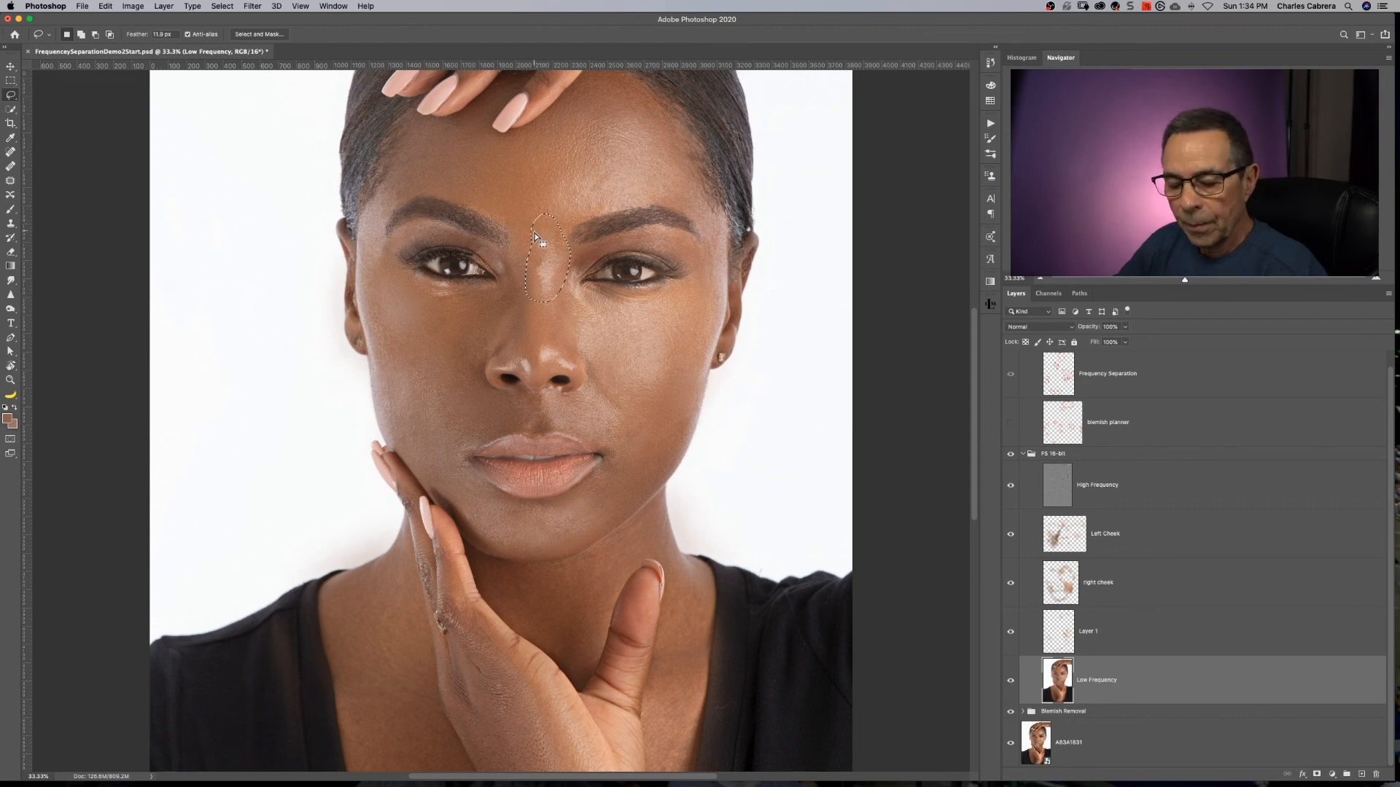
key("q")
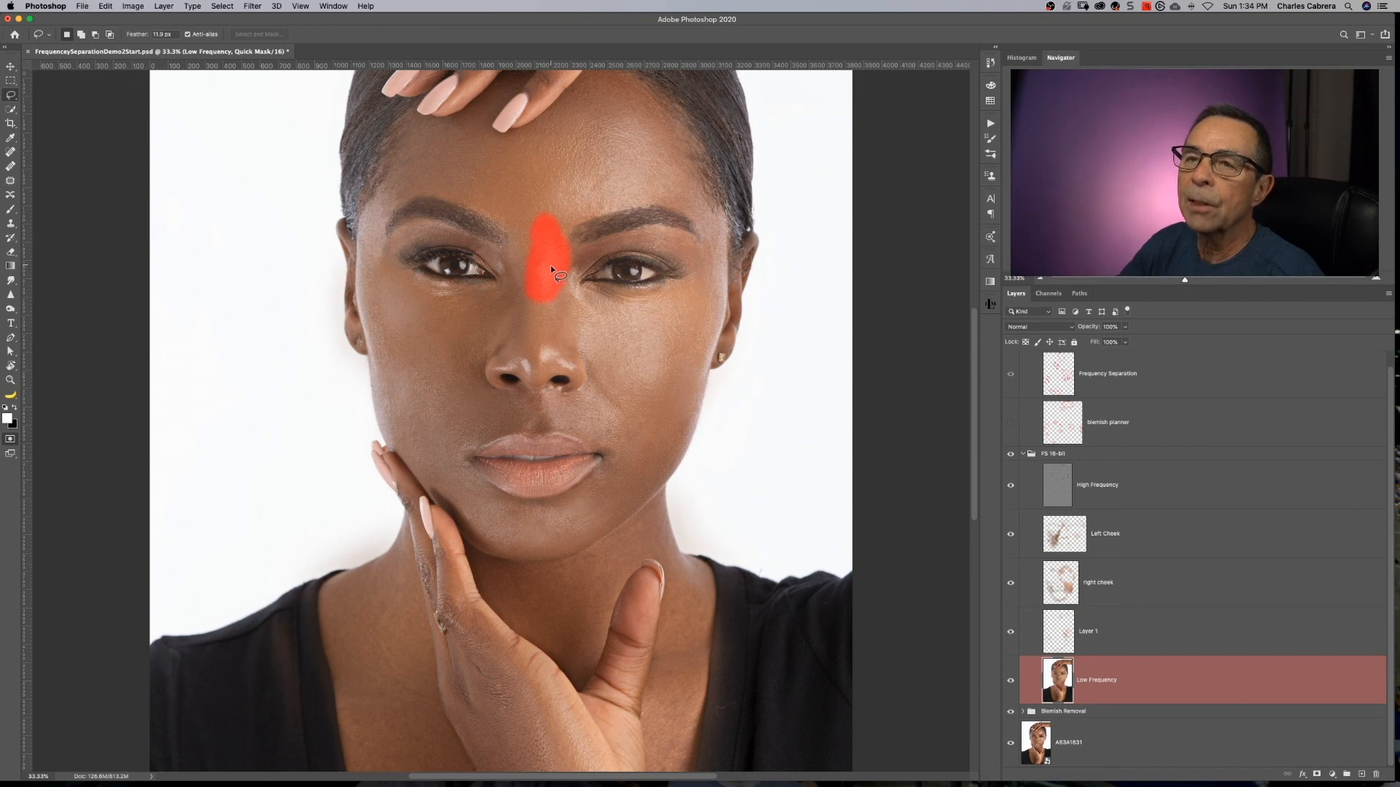
key("q")
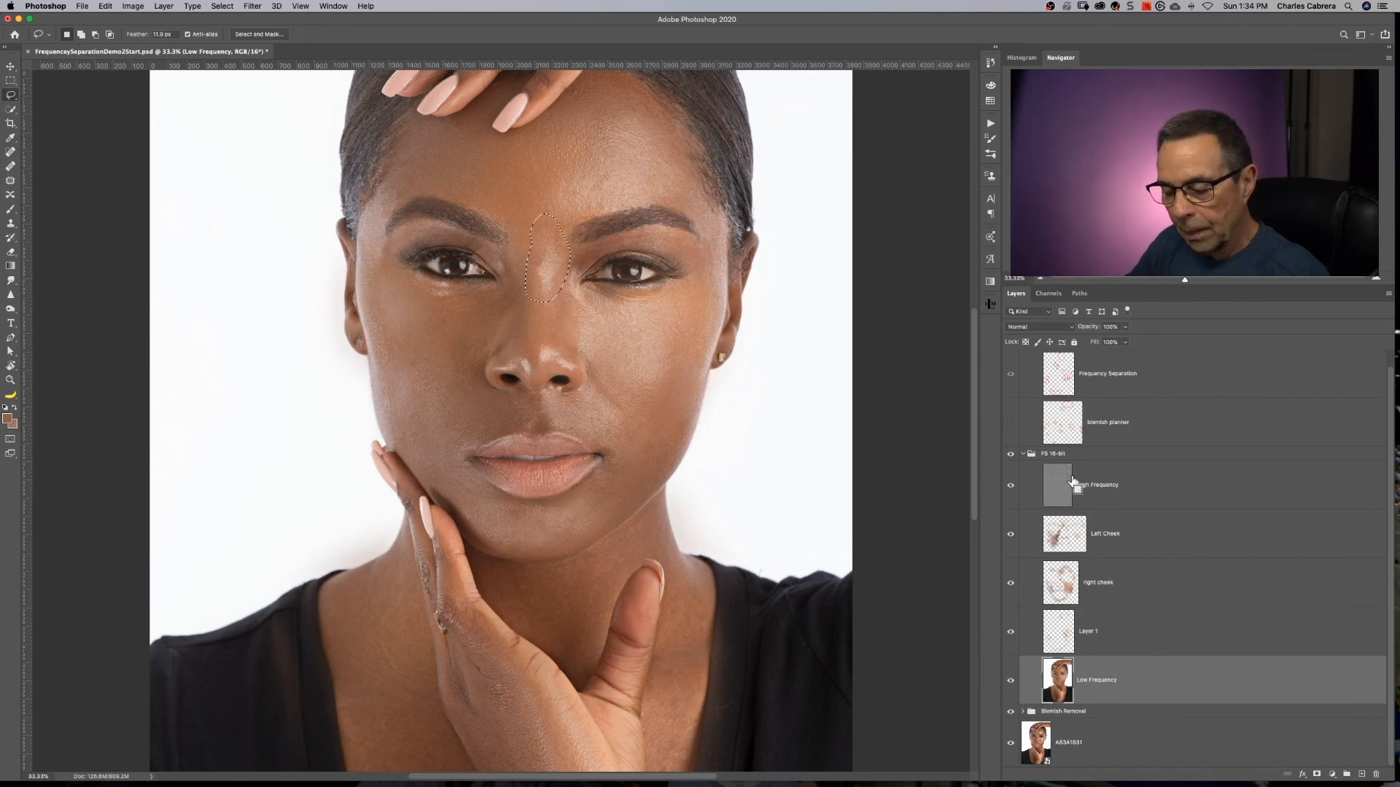
key("super+j")
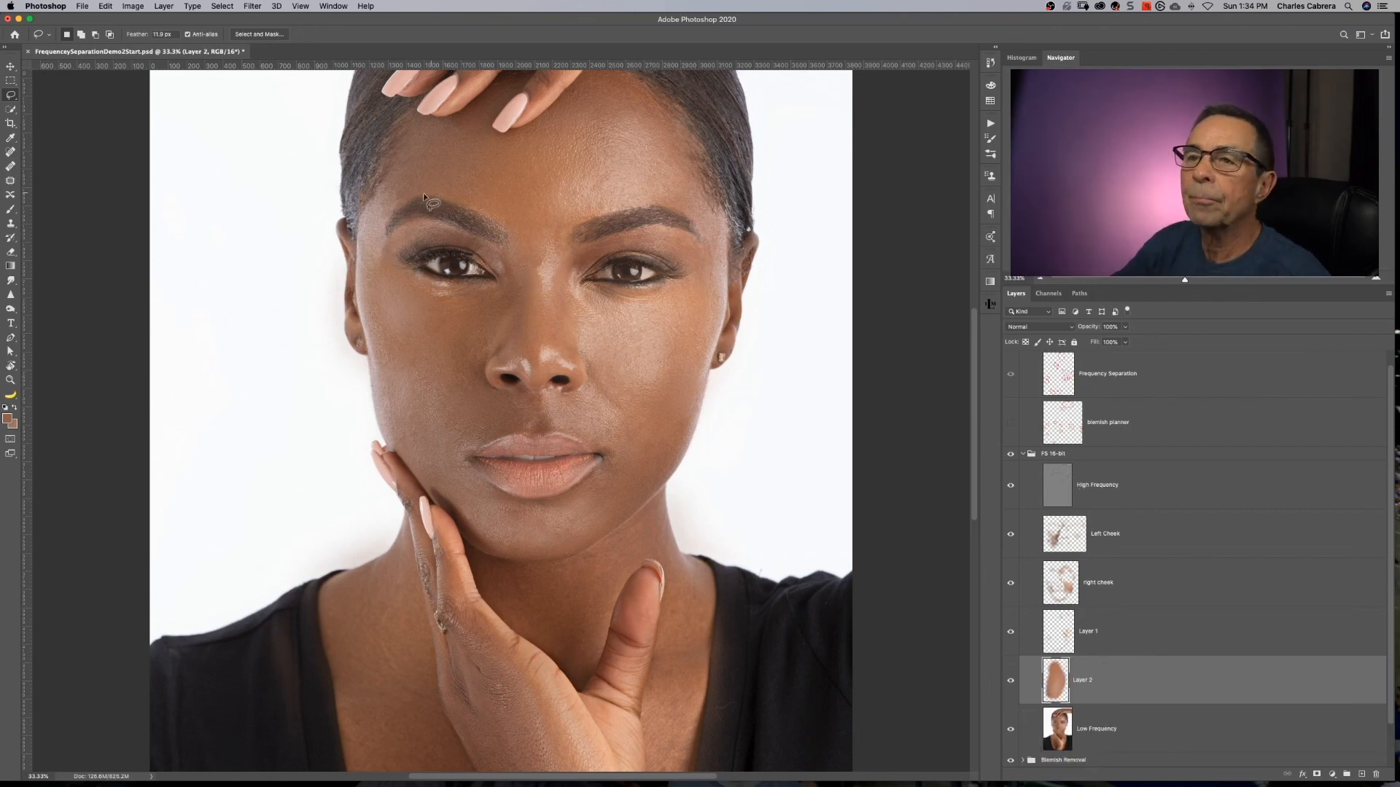
- Apply a Gaussian Blur to the copied nose bridge patch at the radius already set and merge it into the Low Frequency layer
left_click(253, 7)
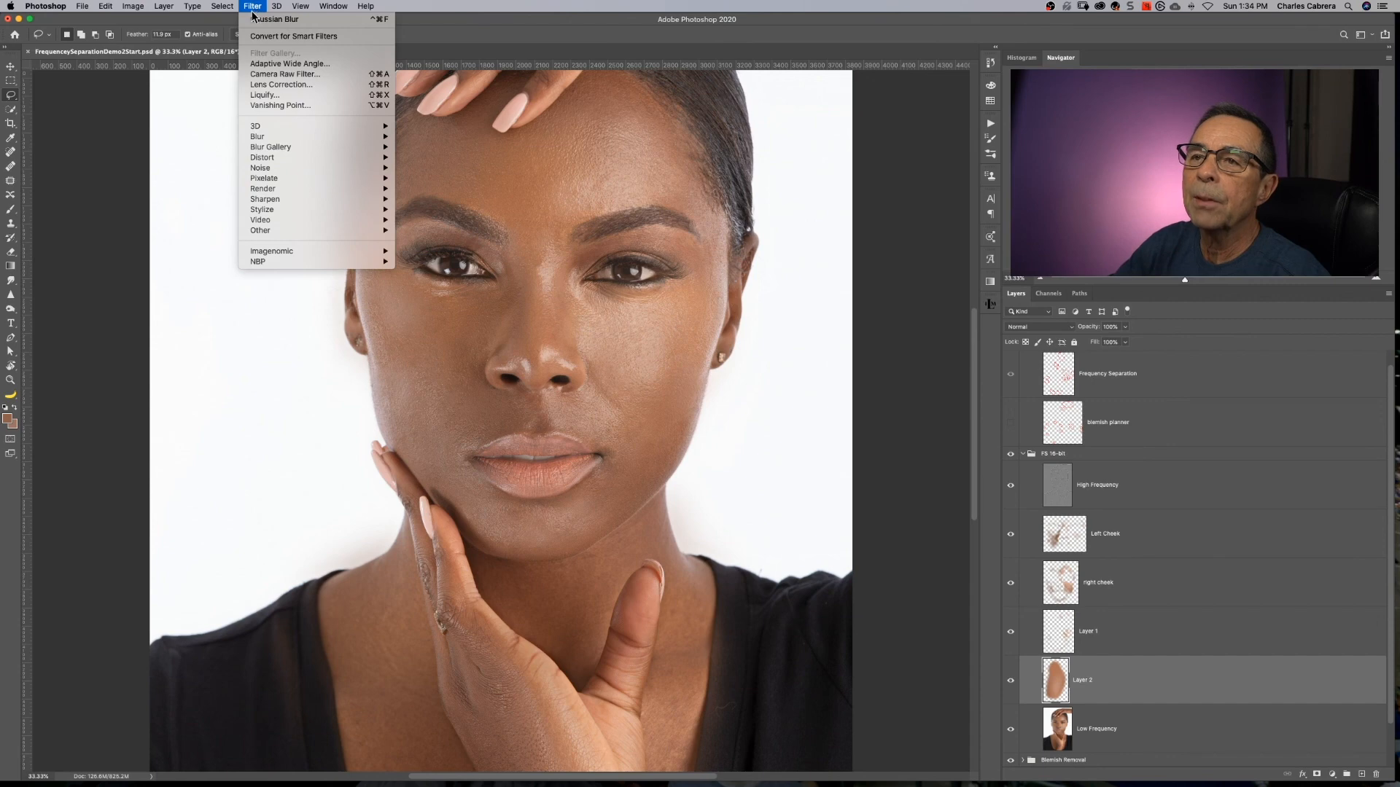
mouse_move(295, 142)
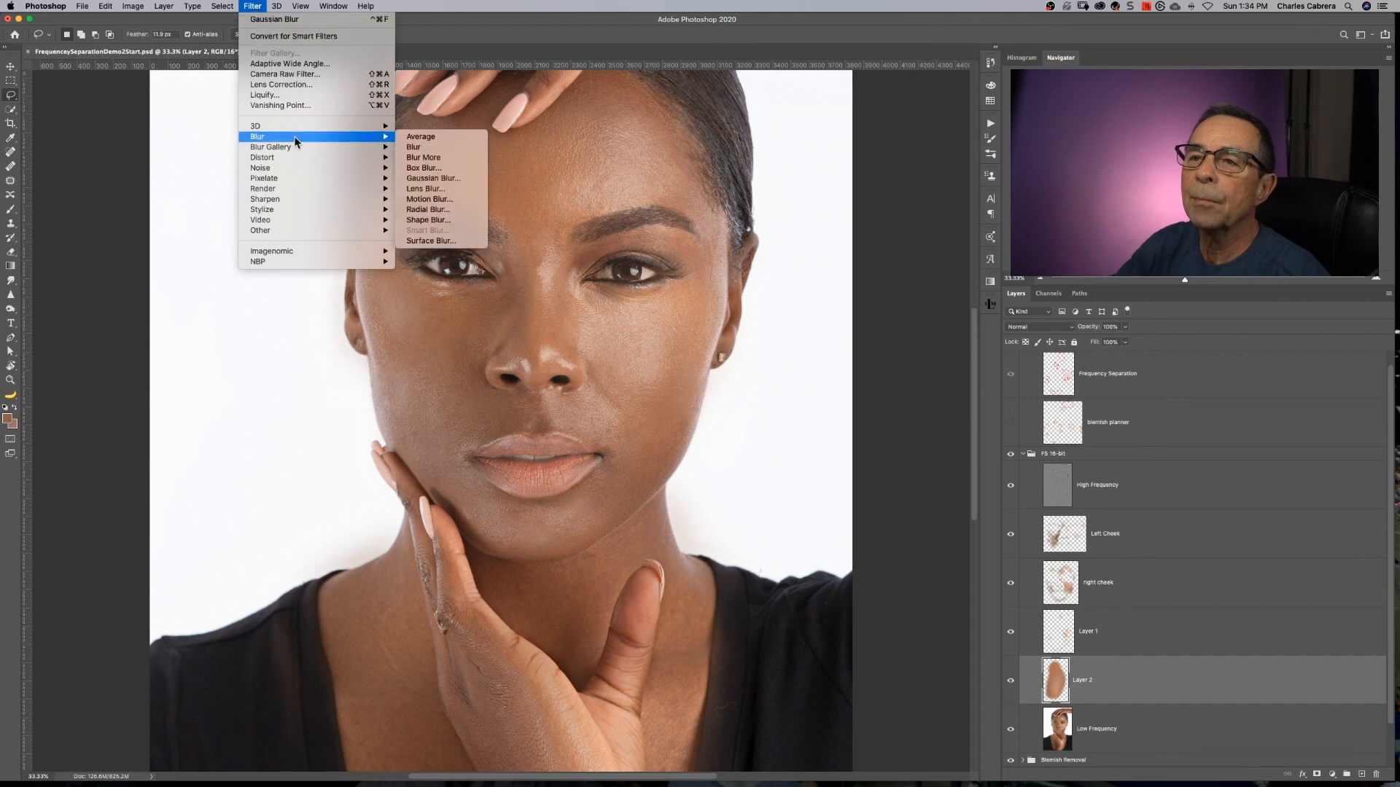
left_click(436, 178)
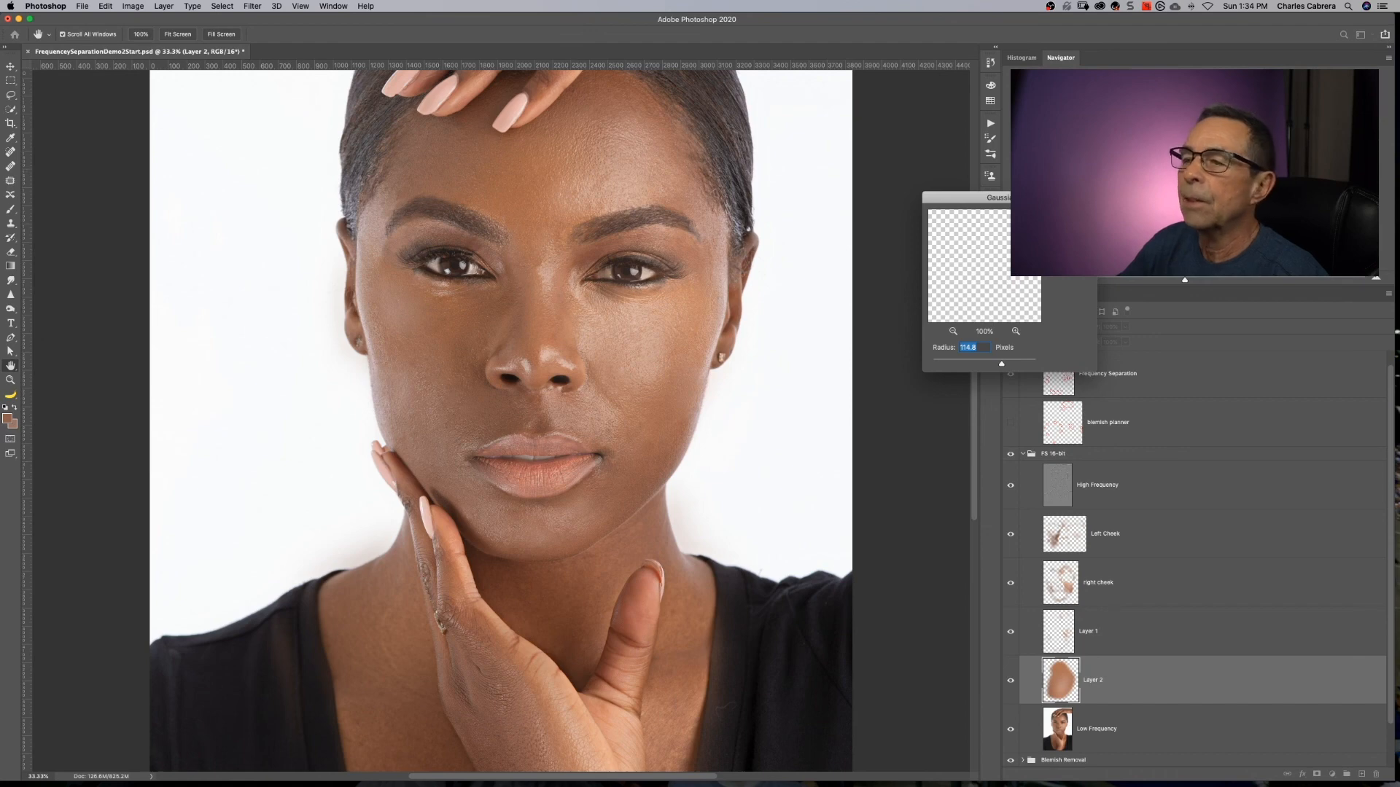
key("Return")
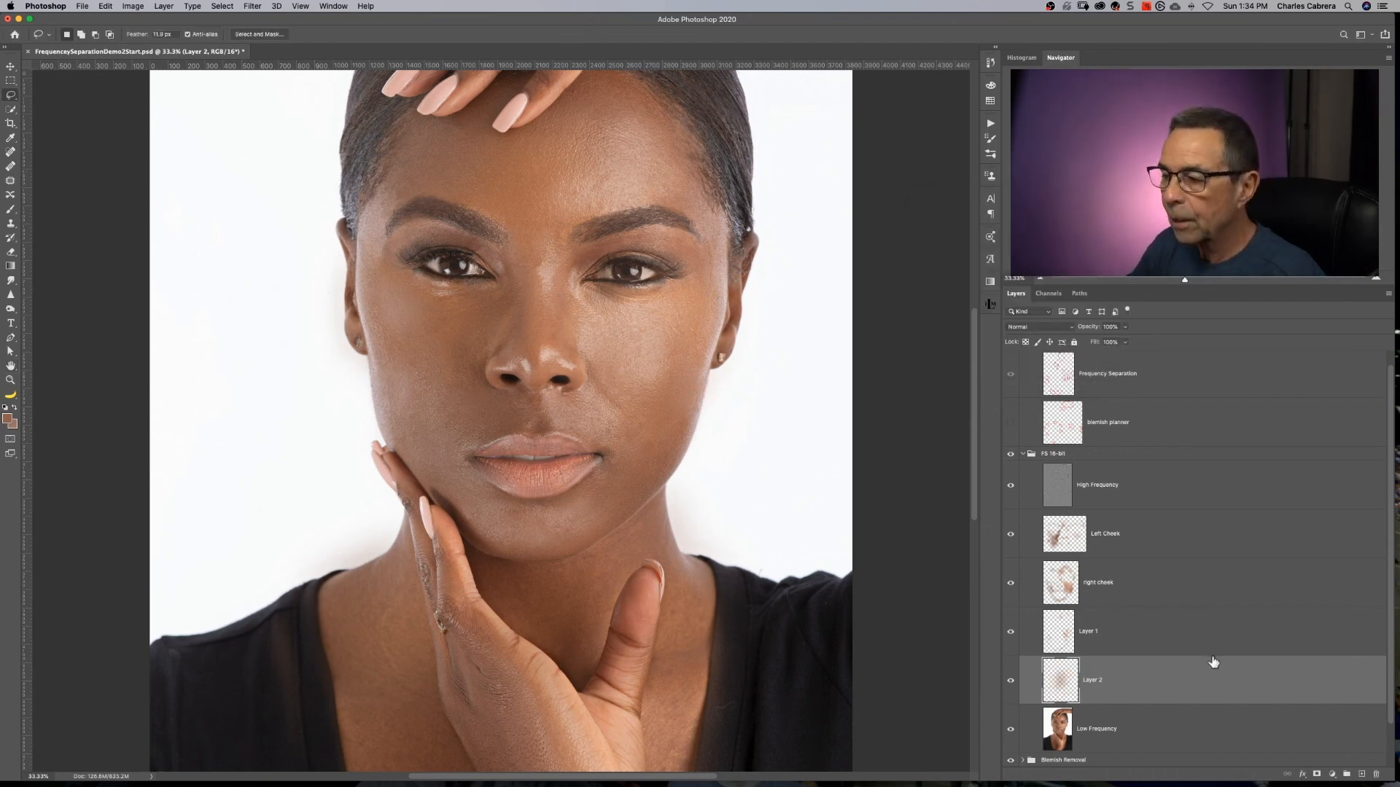
key("ctrl+e")
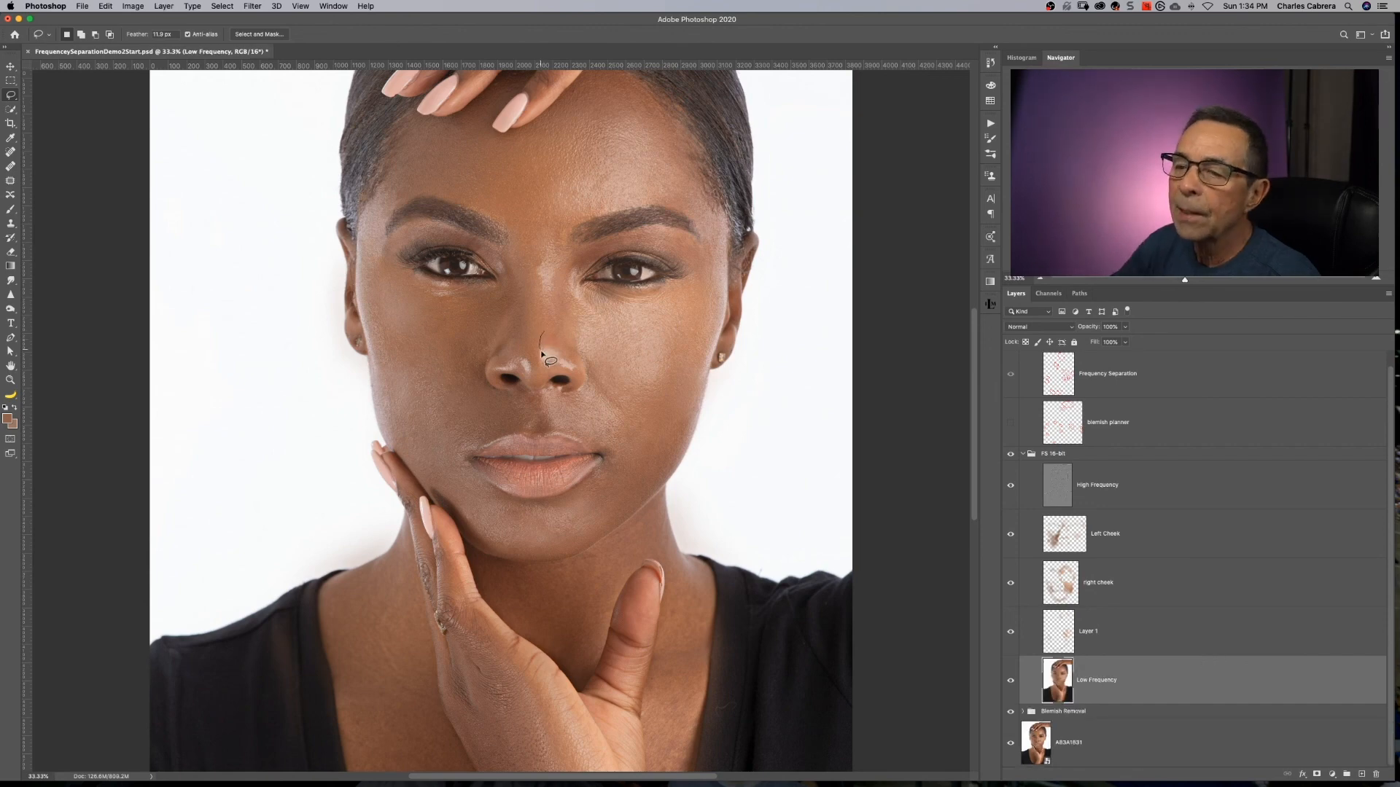
- Try smoothing a lassoed copy of the skin beside the nose tip with the last Gaussian Blur, and delete the copied layer
mouse_move(541, 354)
left_mouse_down()
mouse_move(577, 370)
mouse_move(567, 334)
mouse_move(546, 324)
mouse_move(541, 352)
left_mouse_up()
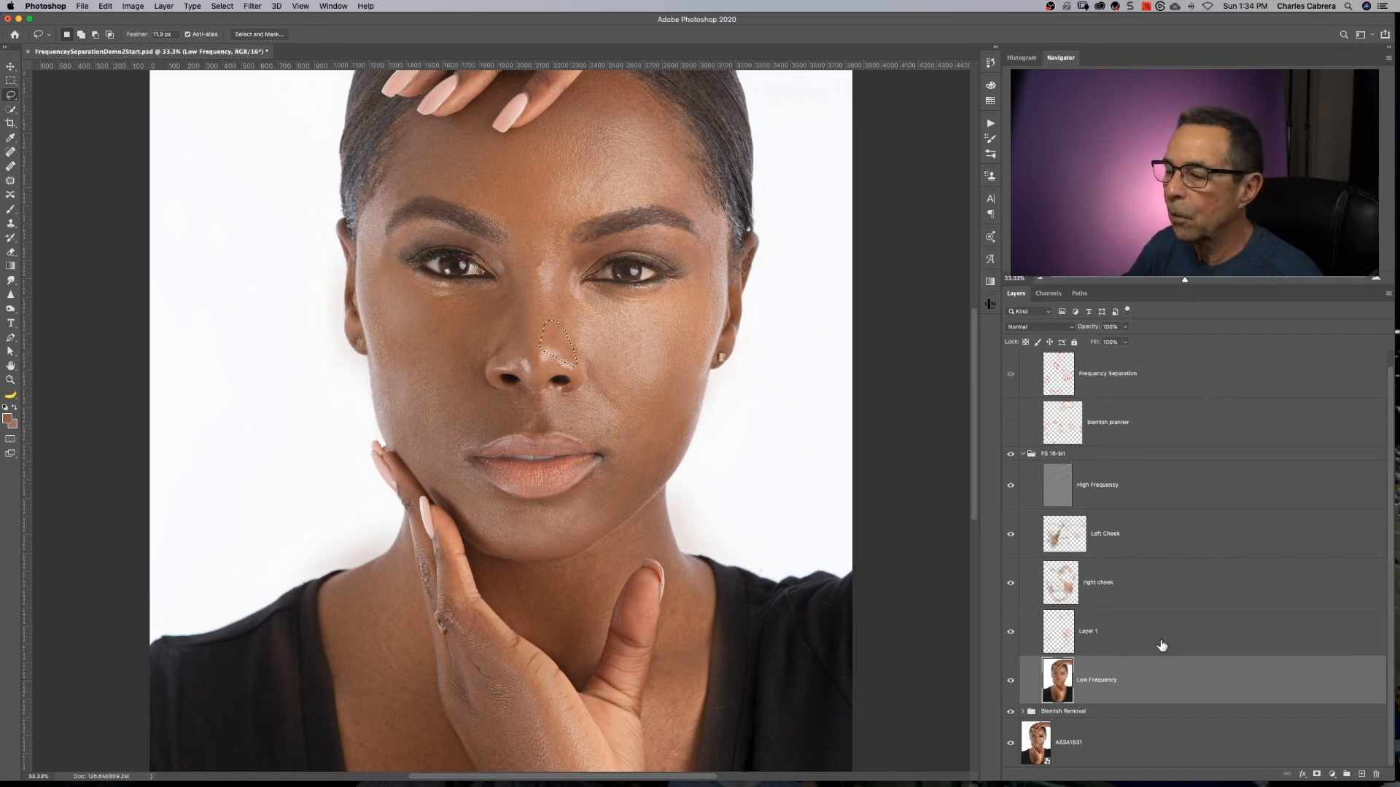
key("ctrl+j")
left_click(253, 5)
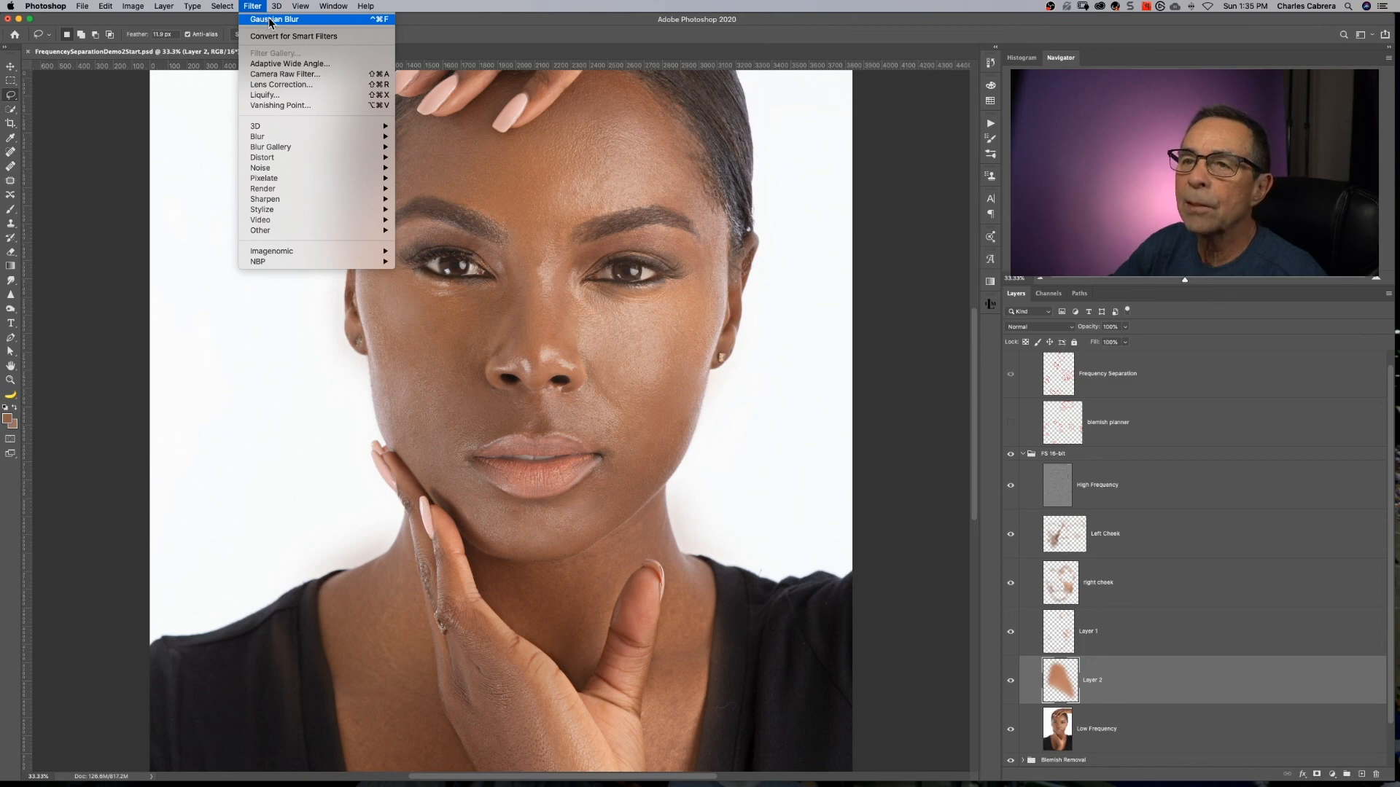
left_click(276, 20)
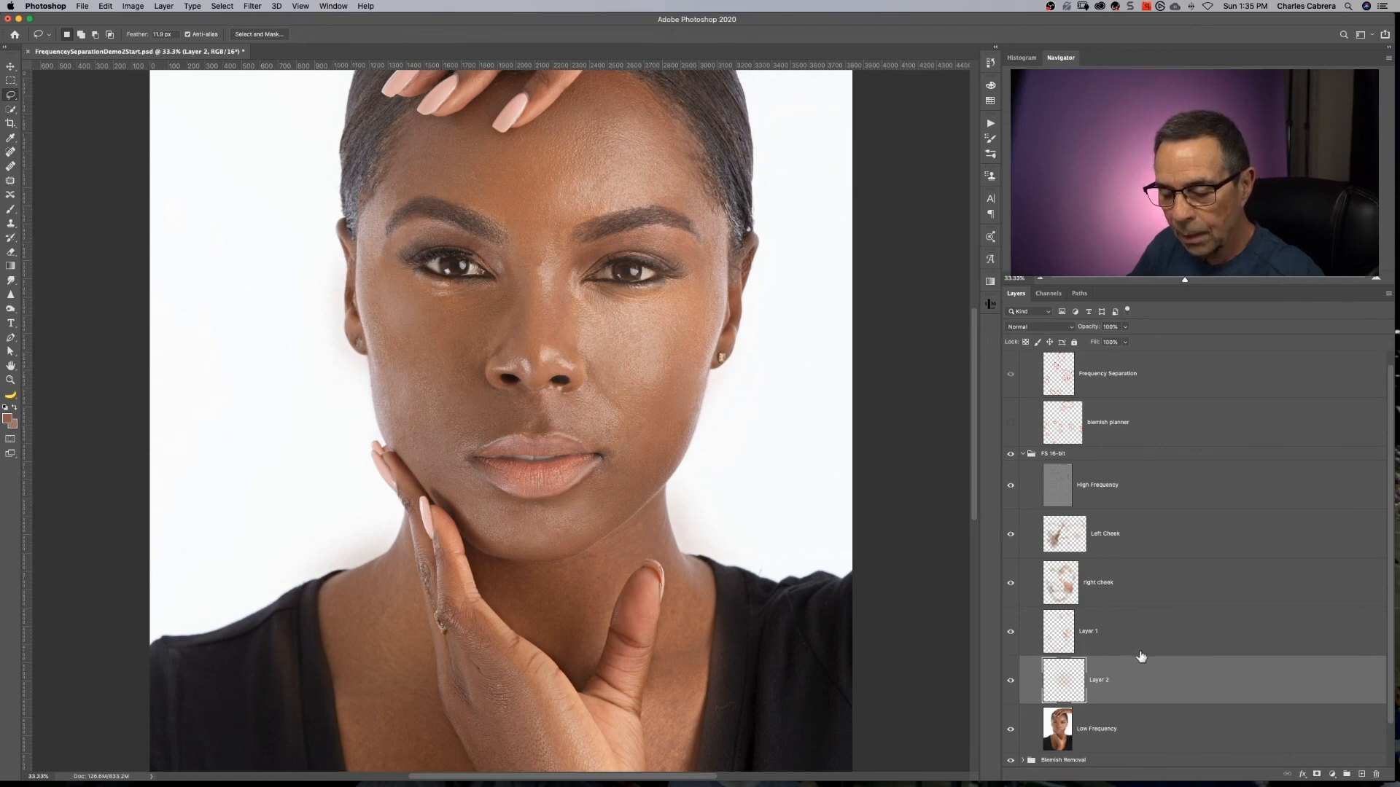
key("BackSpace")
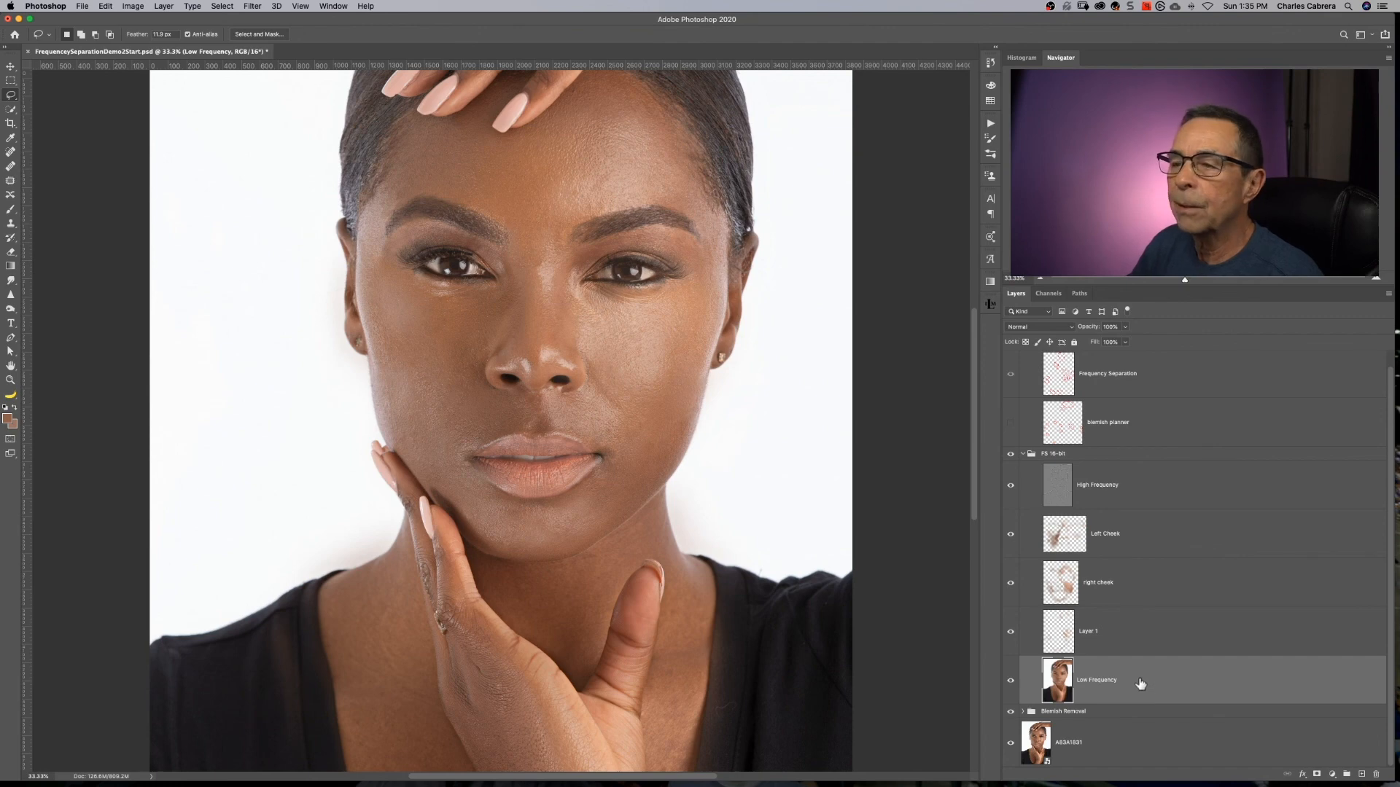
- Compare the whole portrait before and after by hiding and showing the FS 16-bit group
key("super+minus")
key("super+minus")
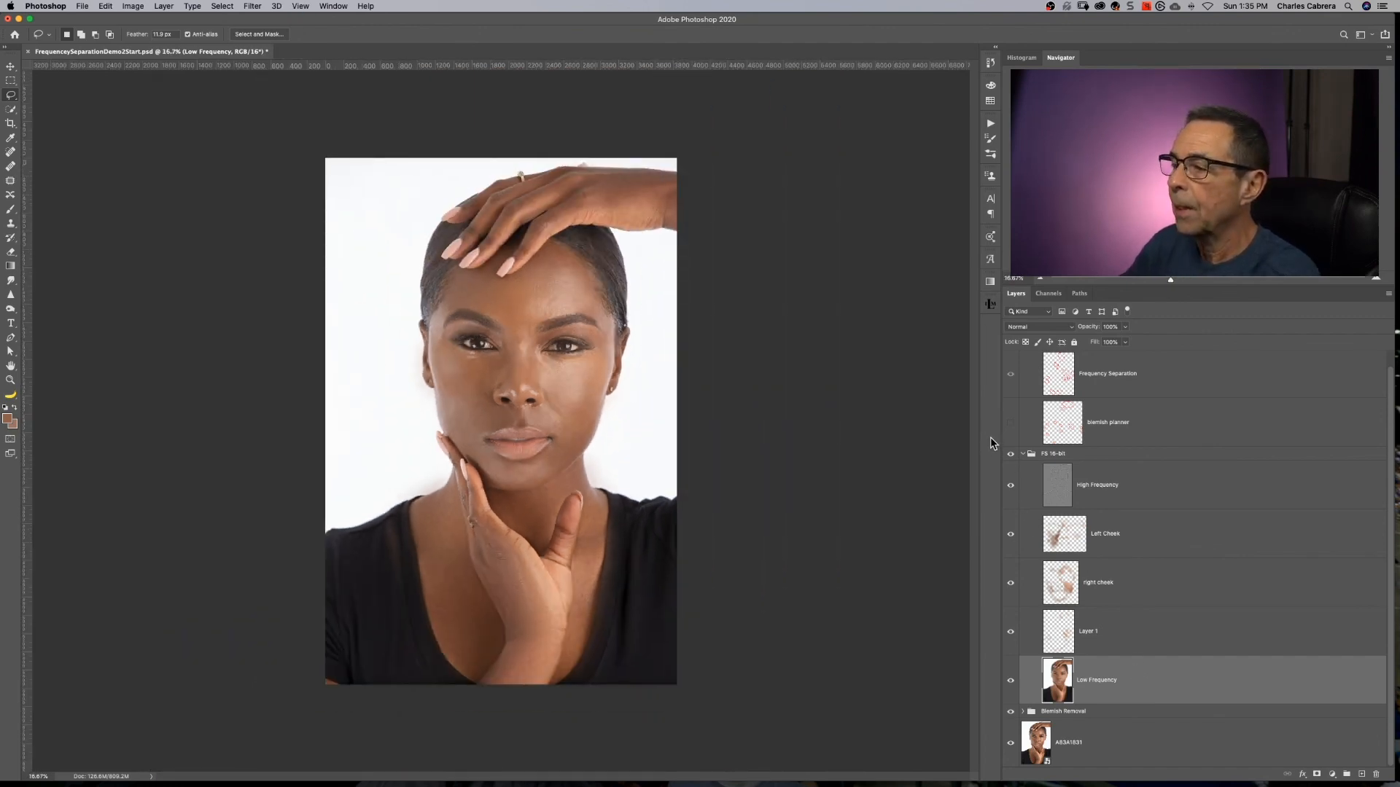
left_click(1010, 456)
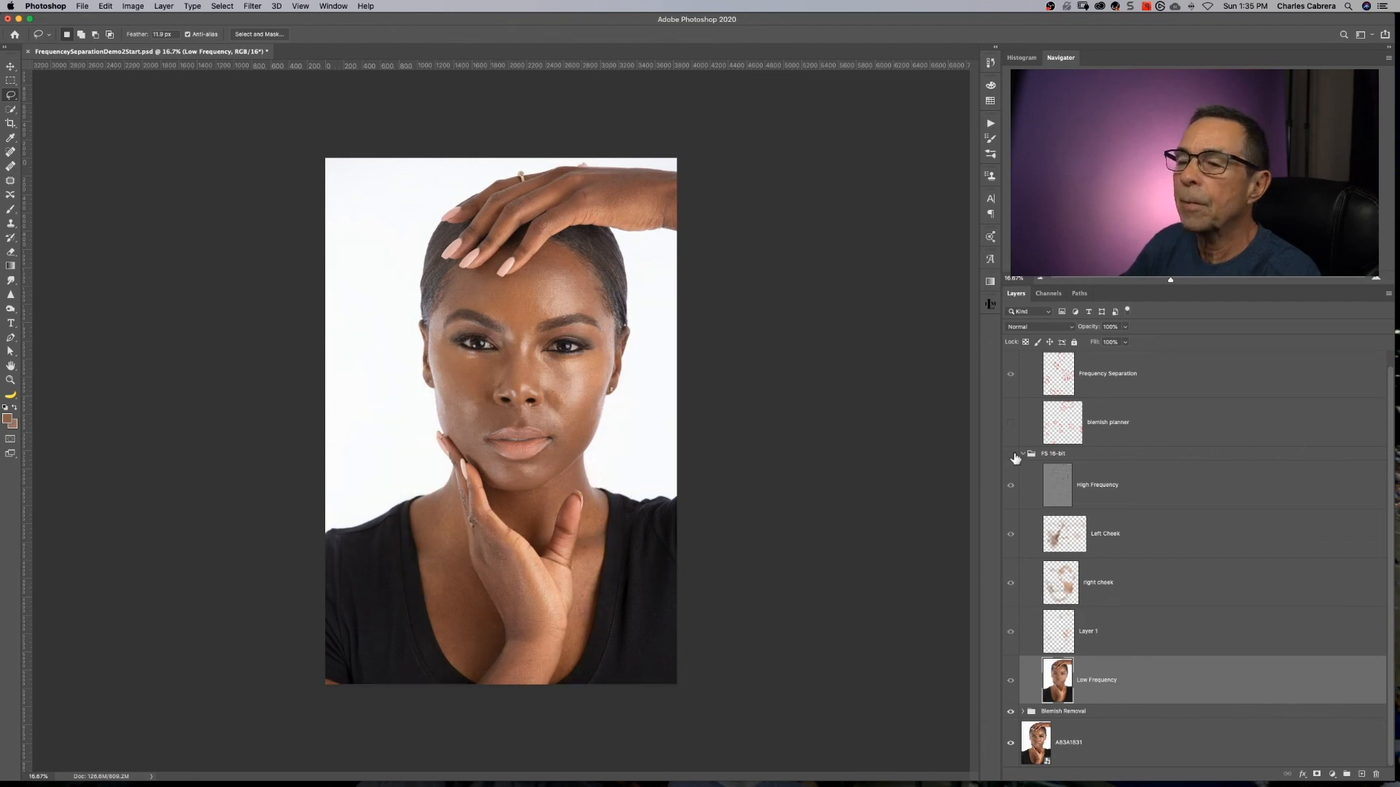
left_click(1011, 455)
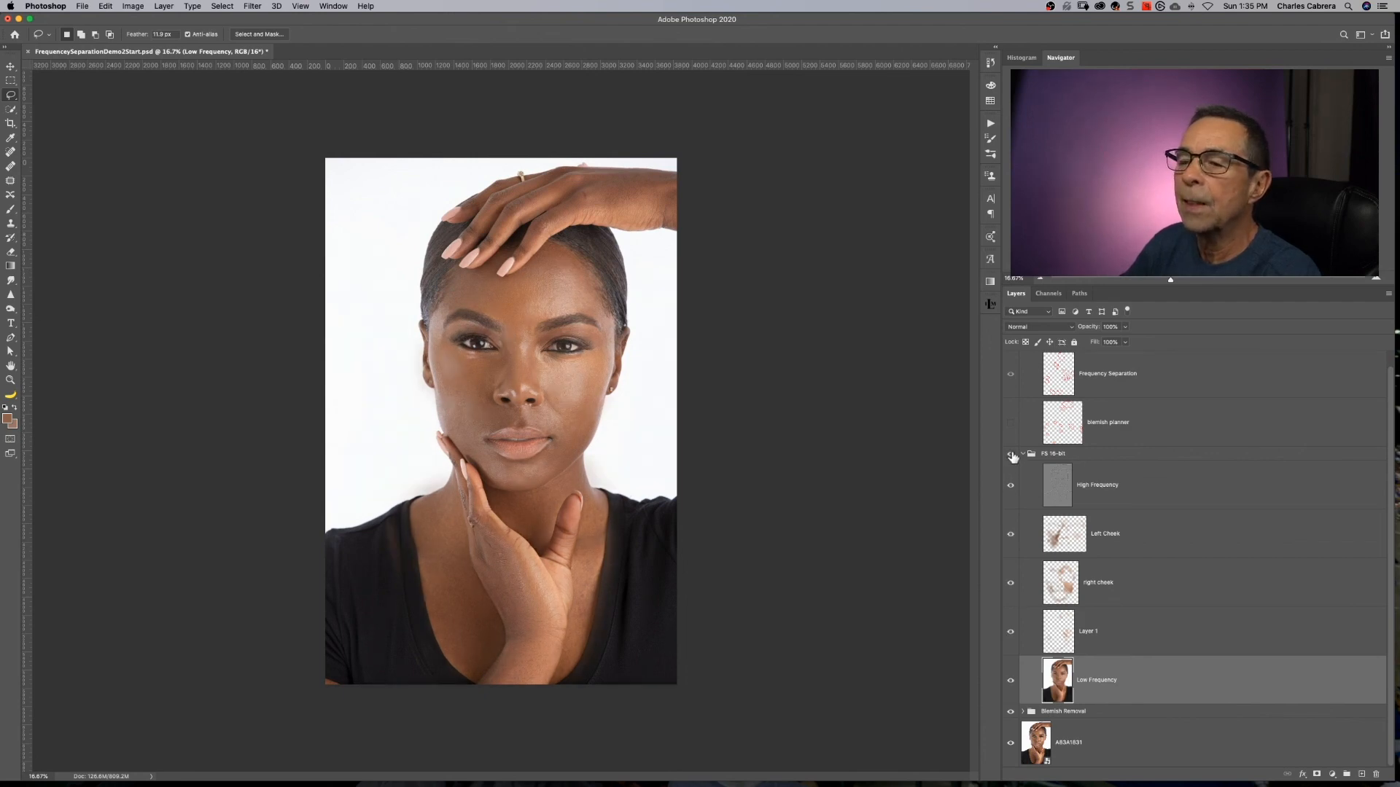